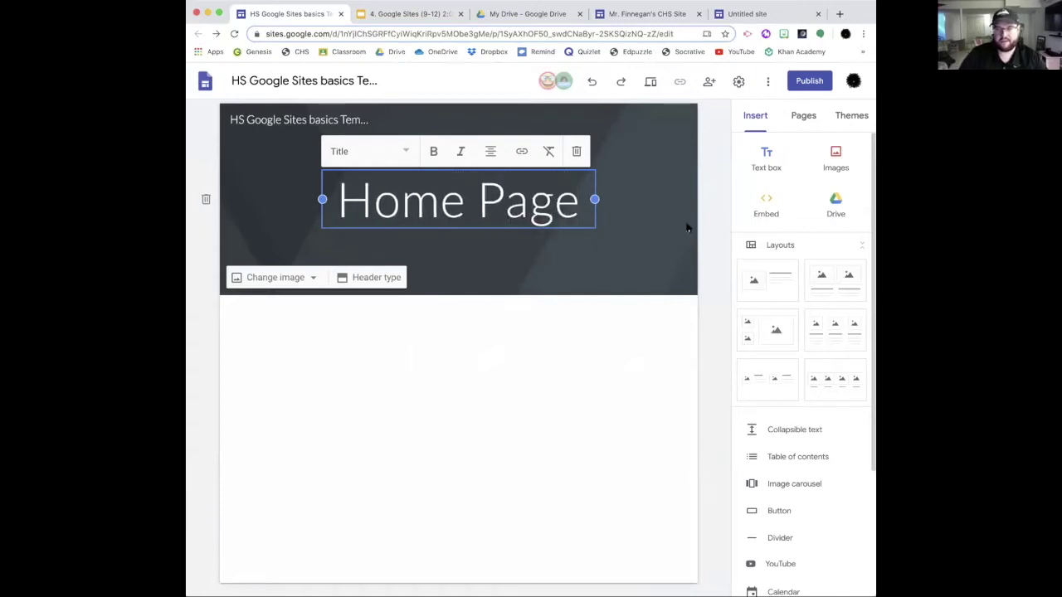
Step: Finish the home page title, browse Insert, Pages and Themes, and settle on the Pages list showing only Home
left_click(713, 164)
left_click(802, 117)
left_click(764, 117)
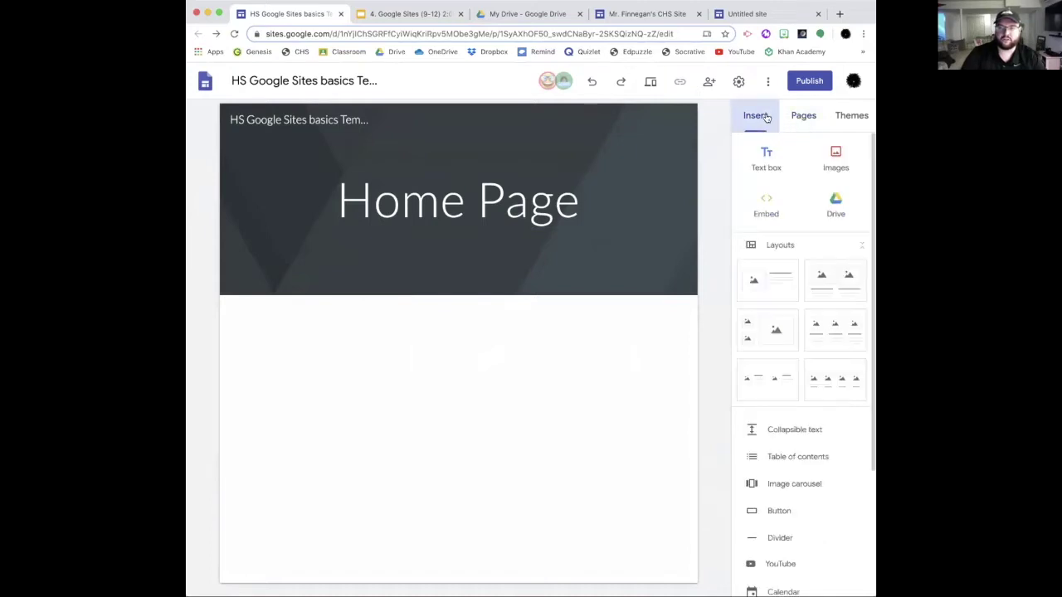
left_click(804, 116)
left_click(842, 115)
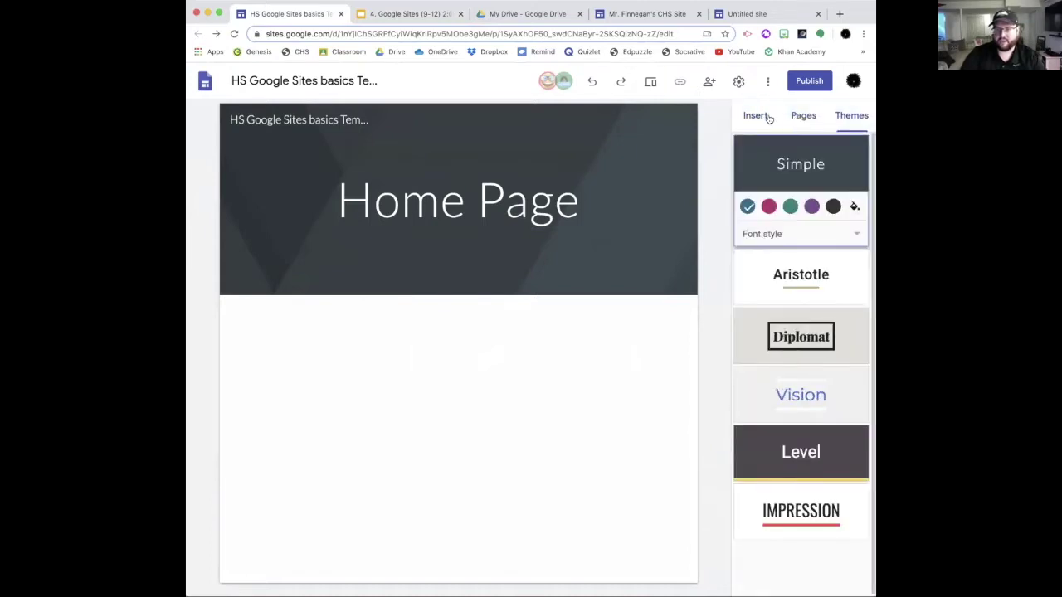
left_click(798, 120)
left_click(758, 115)
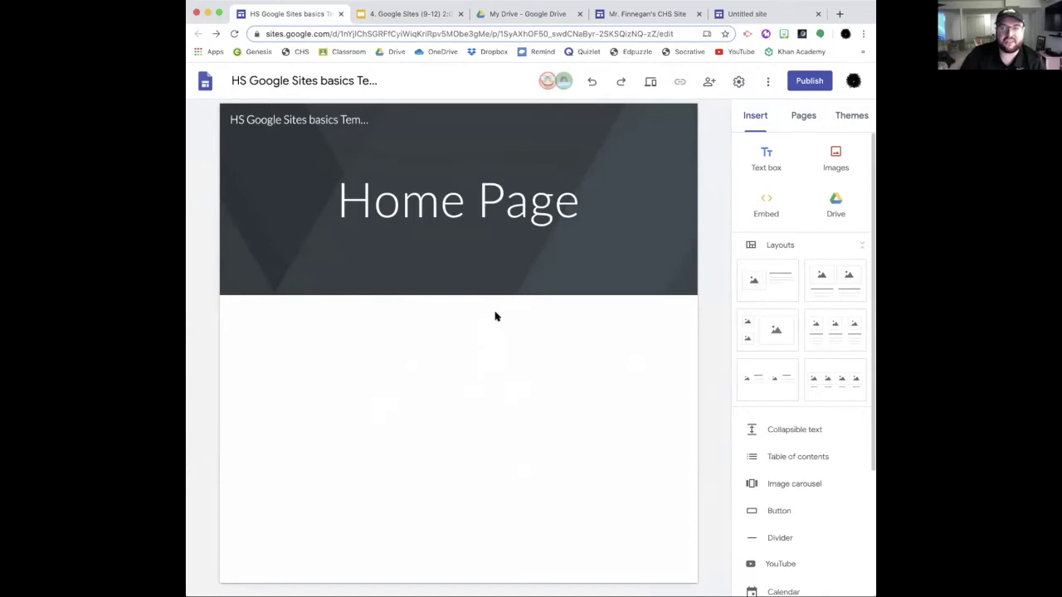
left_click(798, 118)
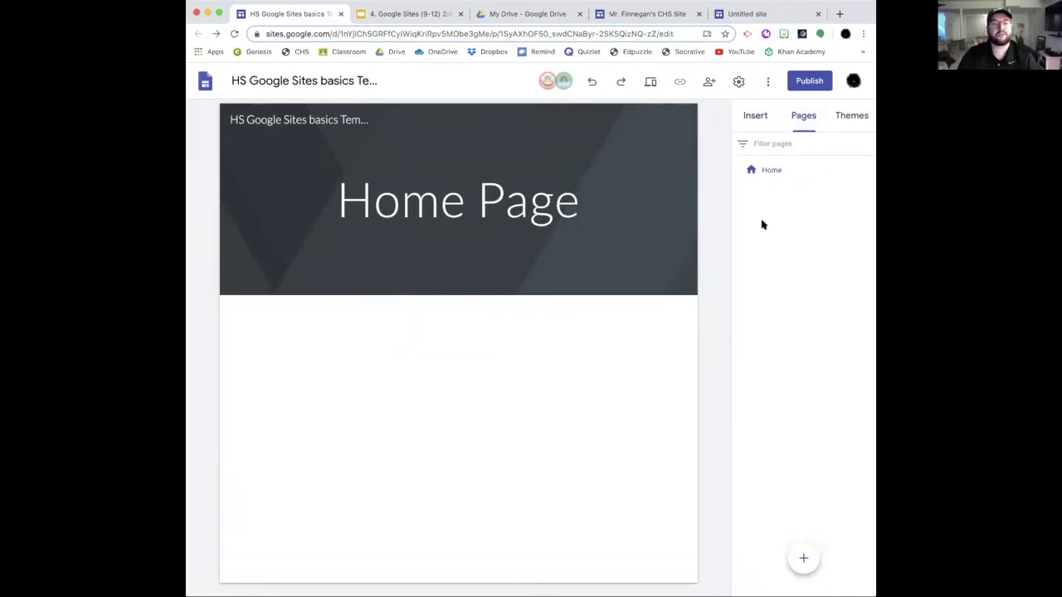
Step: Create a new page named Biology Block 1
left_click(803, 557)
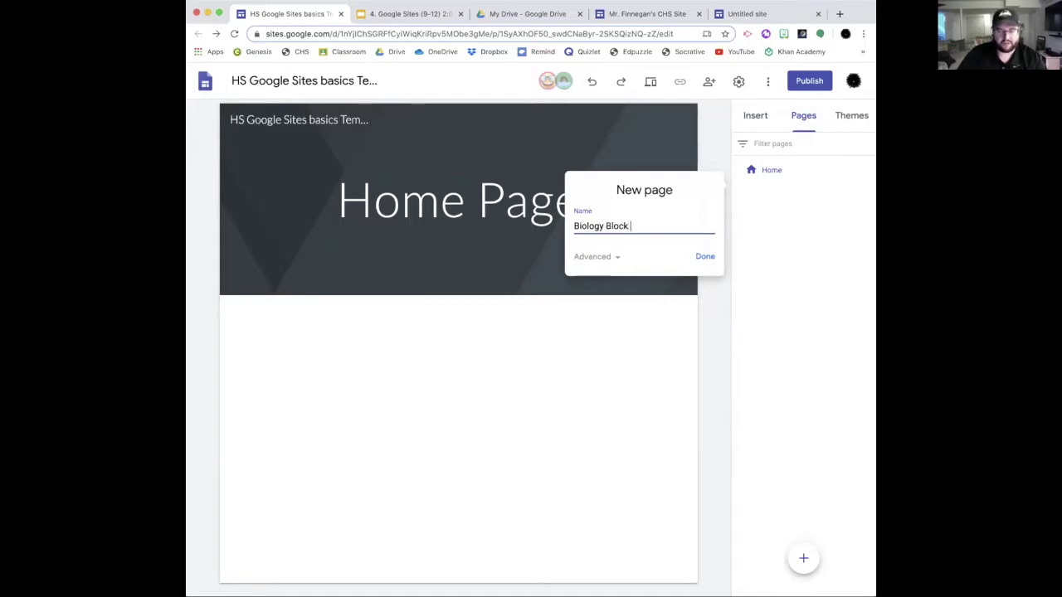
key("Return")
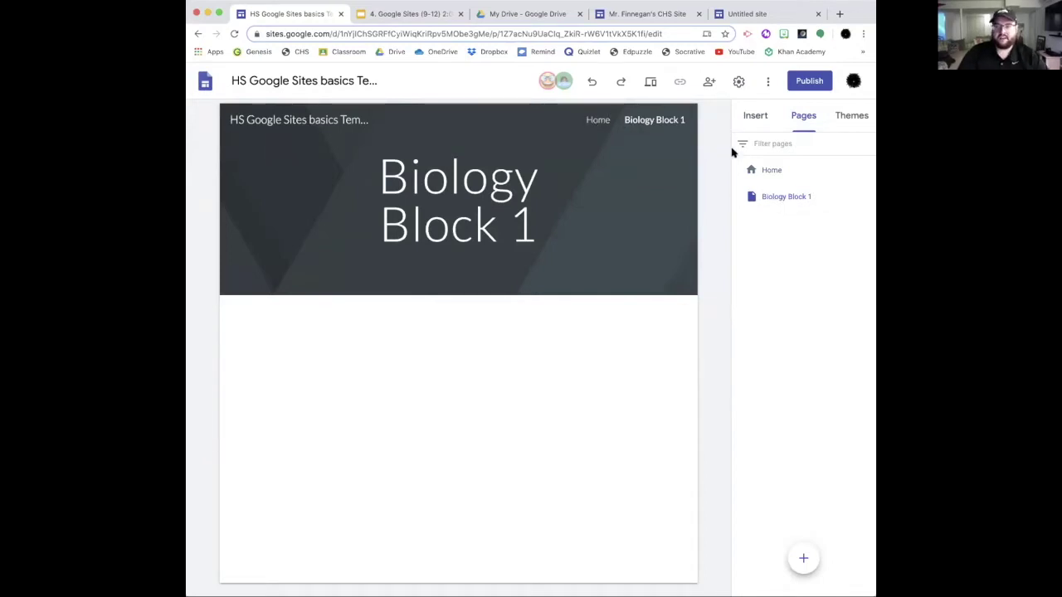
left_click(755, 120)
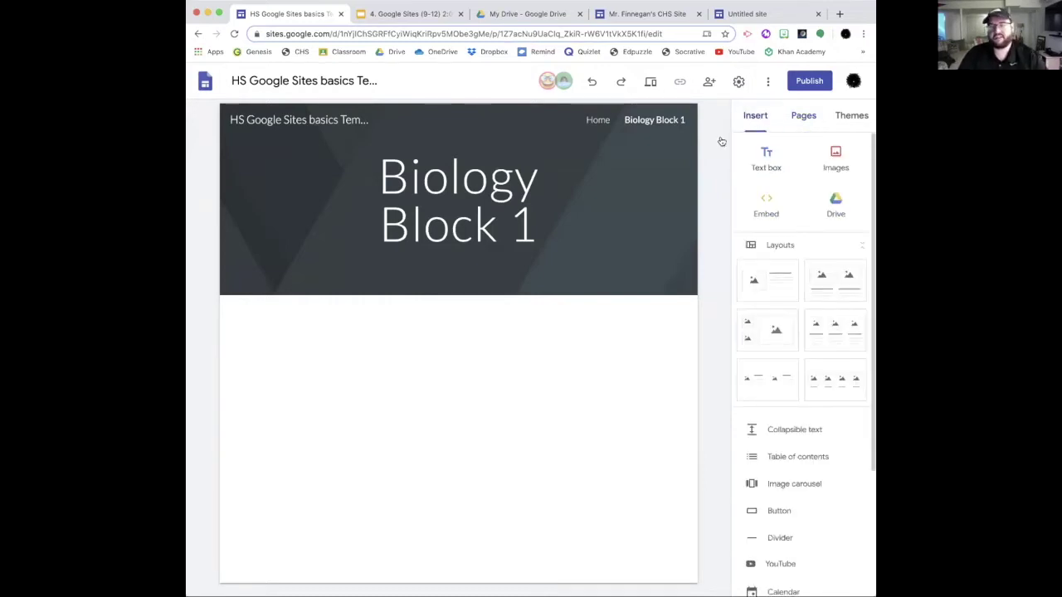
Step: Create a second new page named Tennis
left_click(804, 118)
left_click(802, 559)
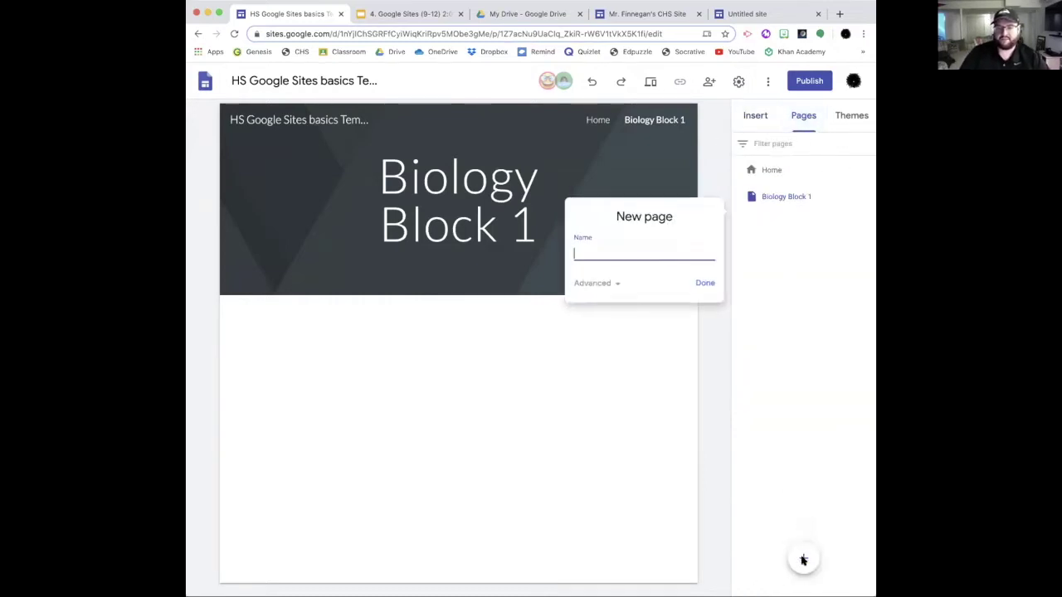
type("Tennis")
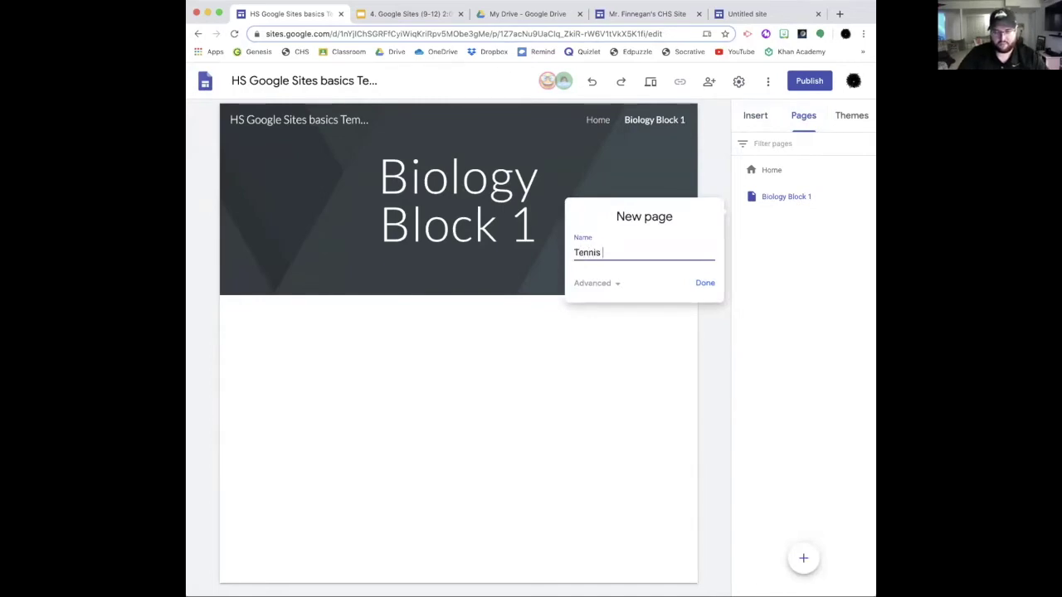
key("Return")
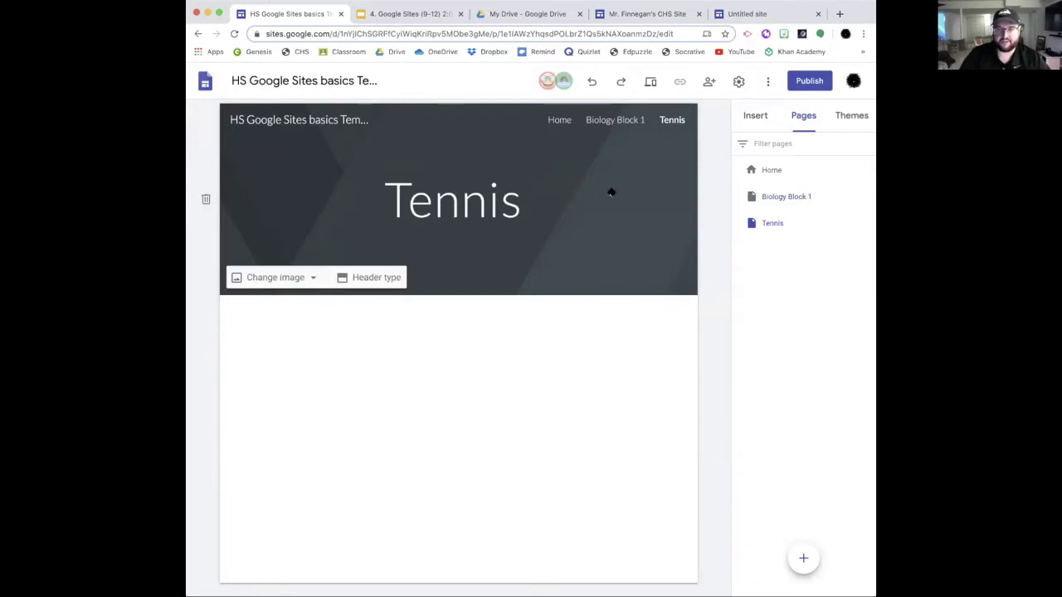
Step: Visit Home, Biology Block 1 and Tennis from the navigation, ending back on Home
left_click(555, 120)
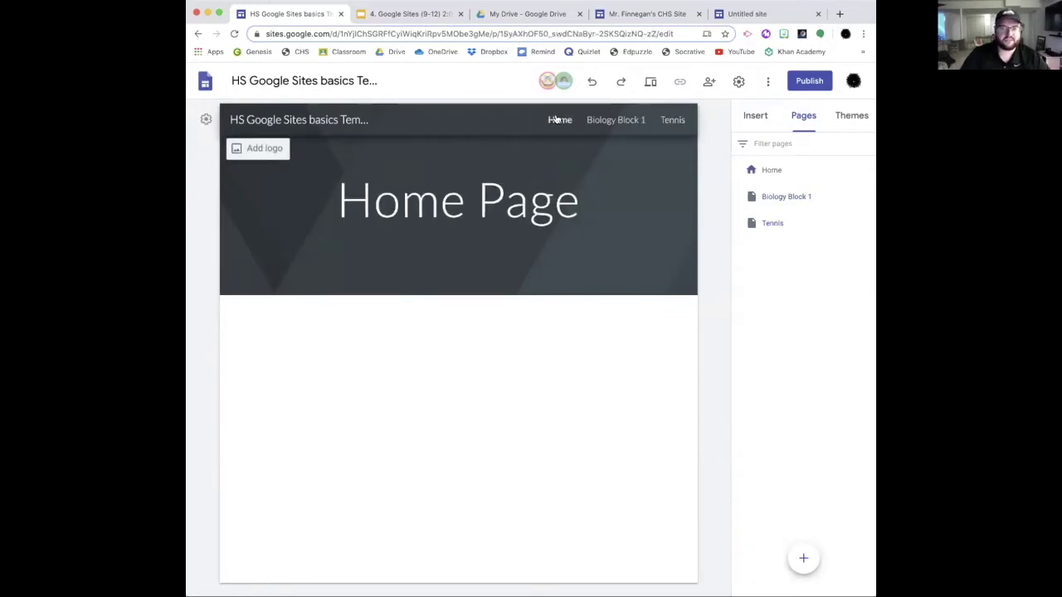
left_click(628, 120)
left_click(672, 121)
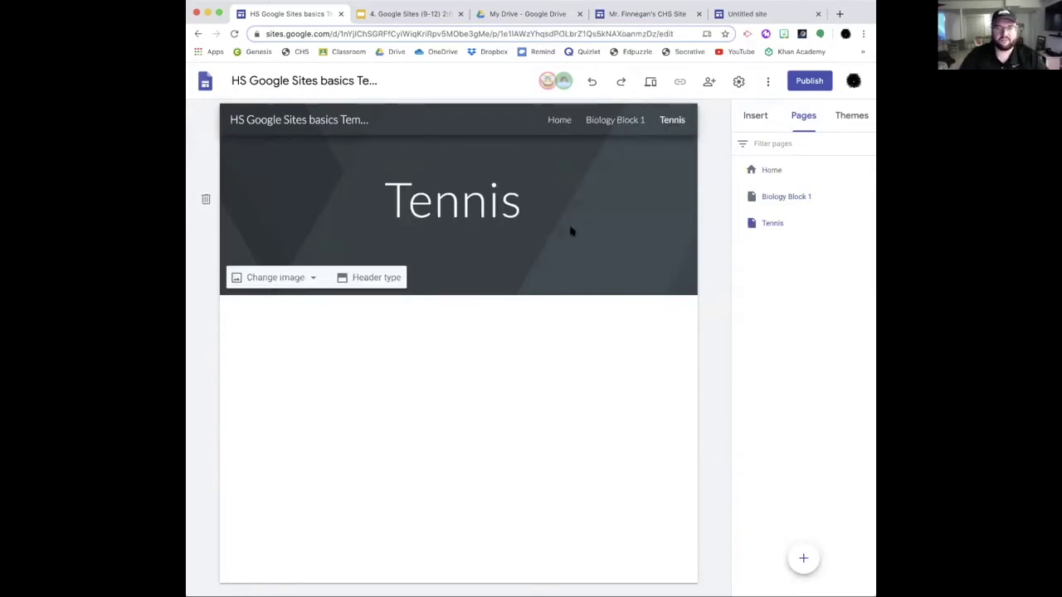
left_click(551, 121)
left_click(753, 116)
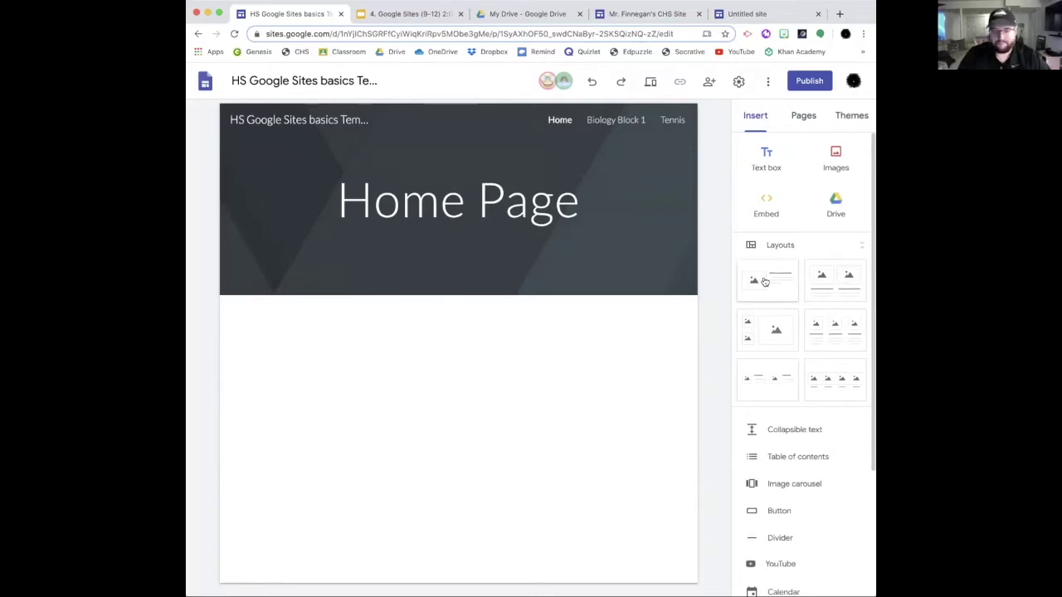
Step: Insert the image-left layout section, leaving its image placeholder empty
left_click(765, 282)
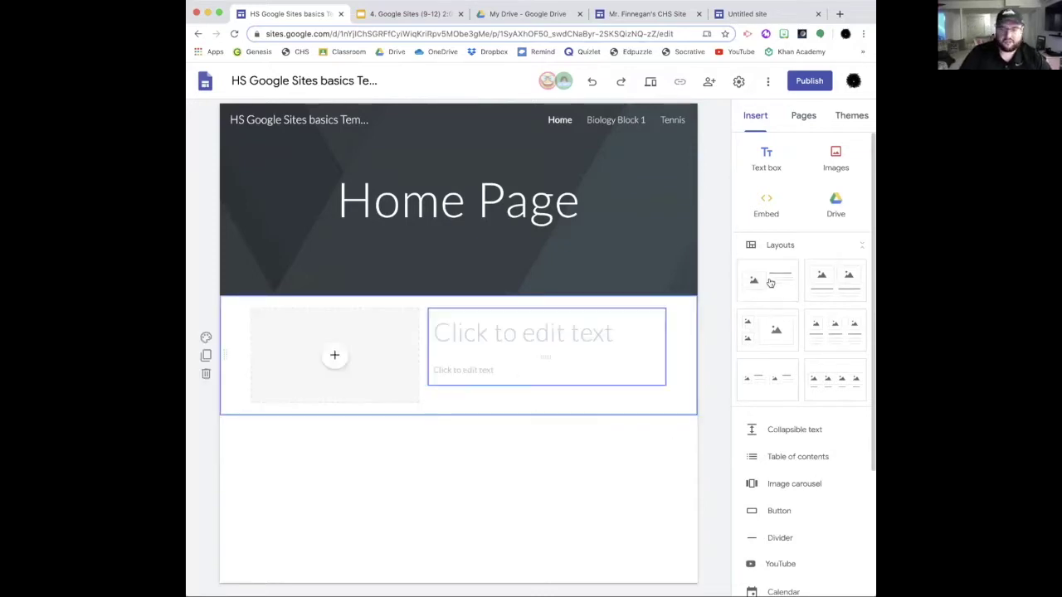
left_click(335, 357)
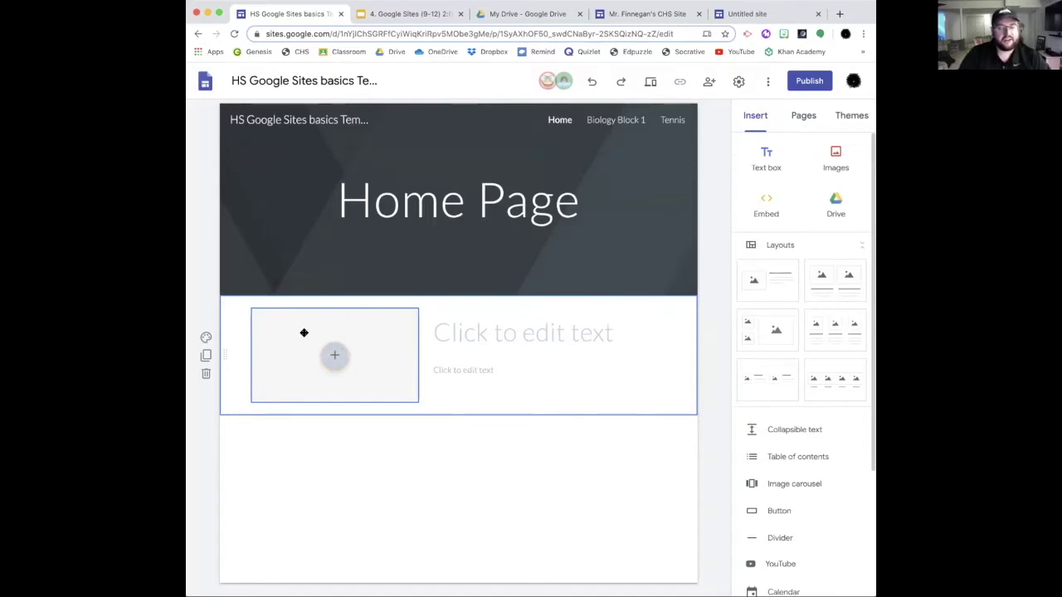
left_click(334, 356)
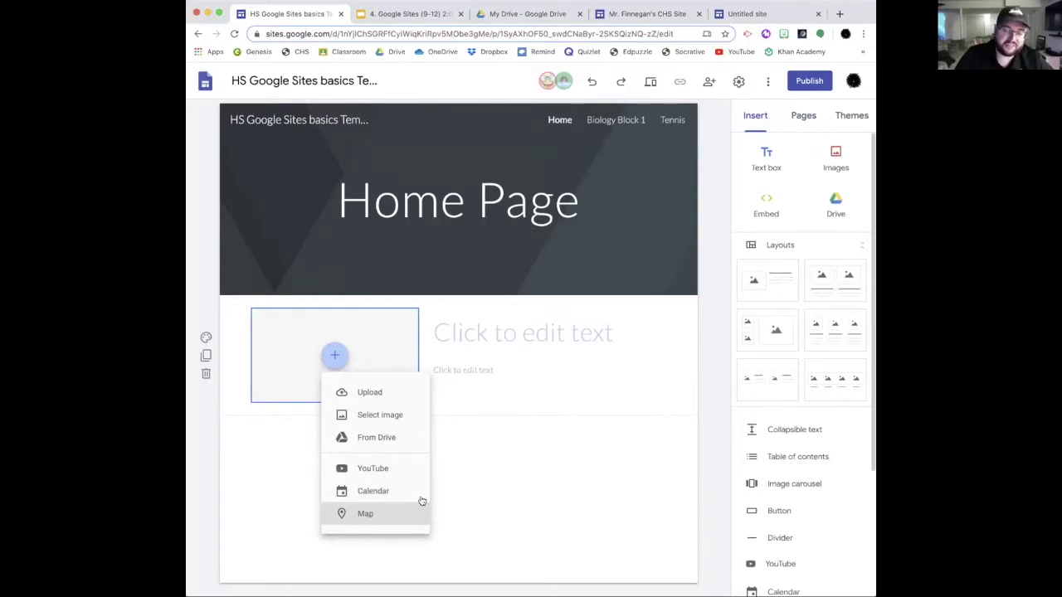
left_click(483, 465)
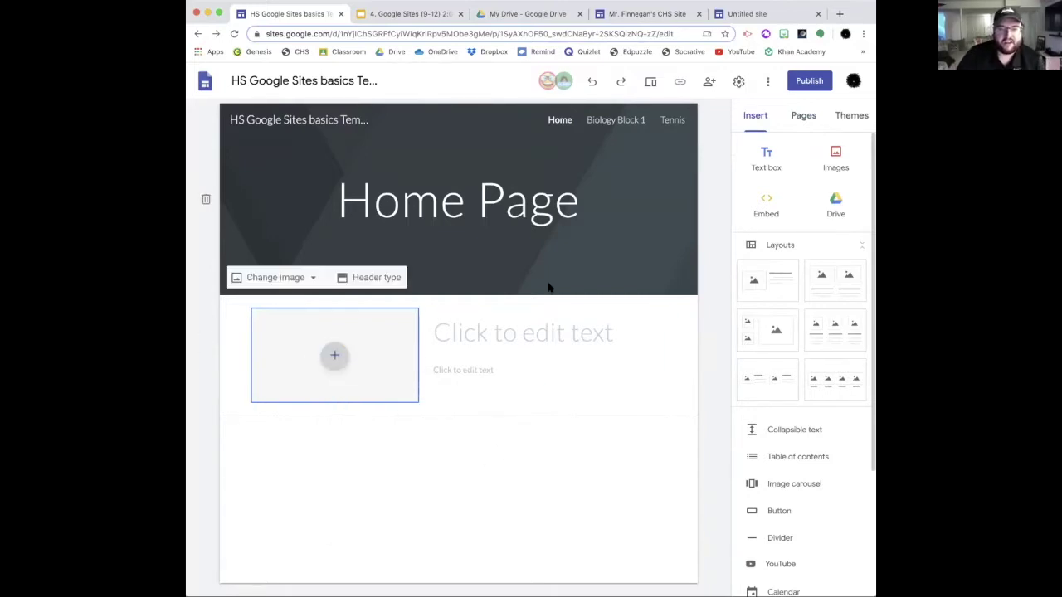
Step: Enter 'Welcome!' as the title and 'This is for practice' below it, then preview
left_click(547, 332)
type("Welcome")
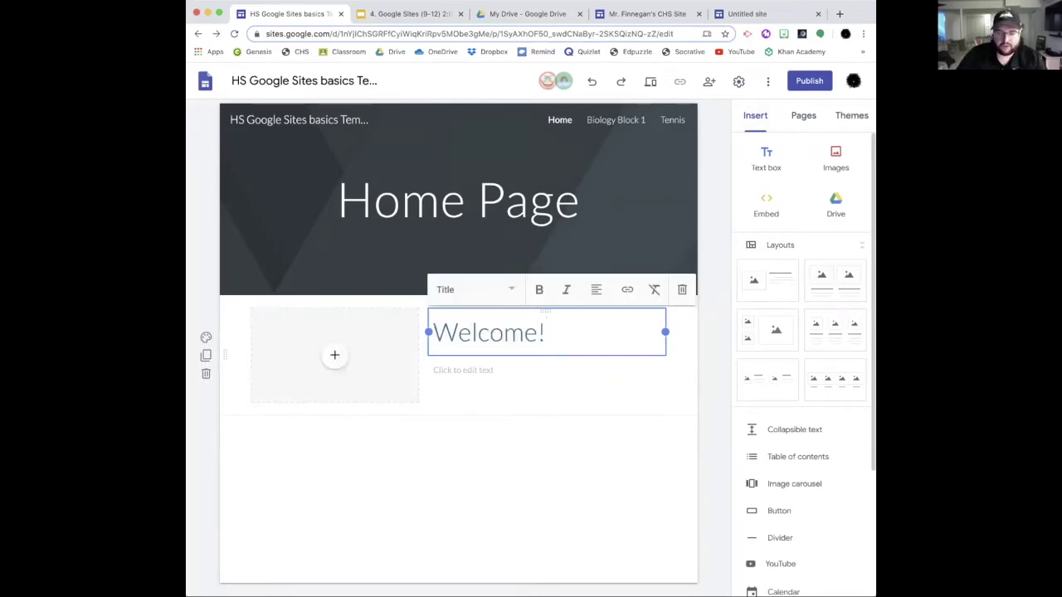
type("!")
key("Return")
type("This is ")
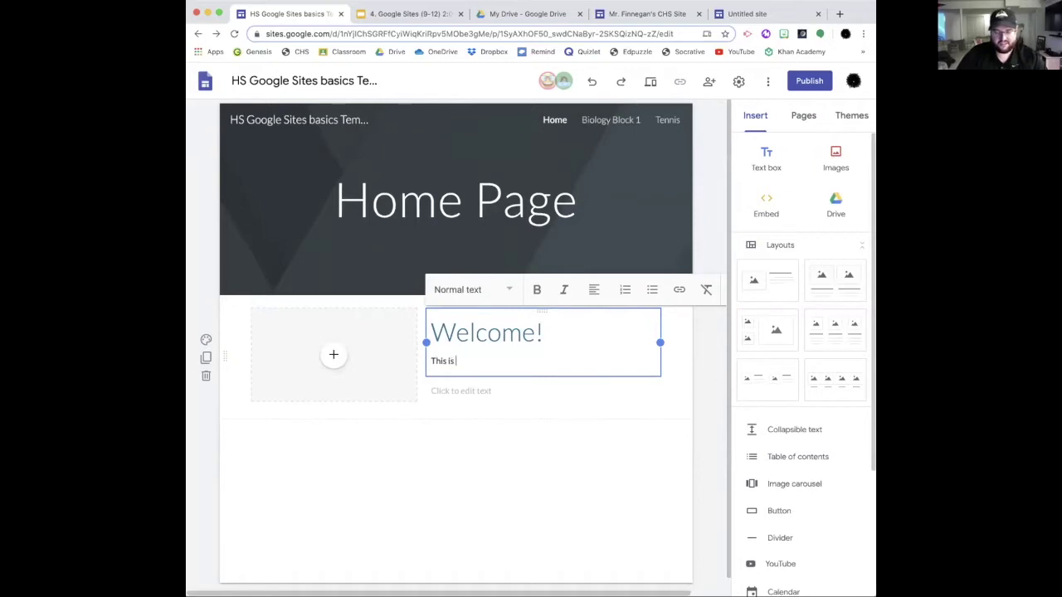
type("for practice")
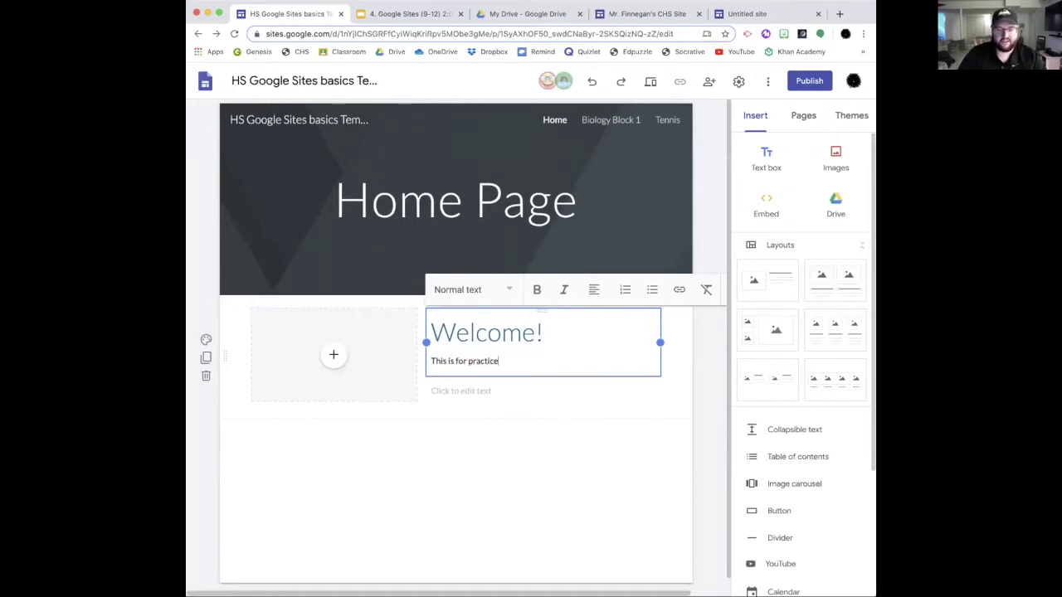
left_click(594, 486)
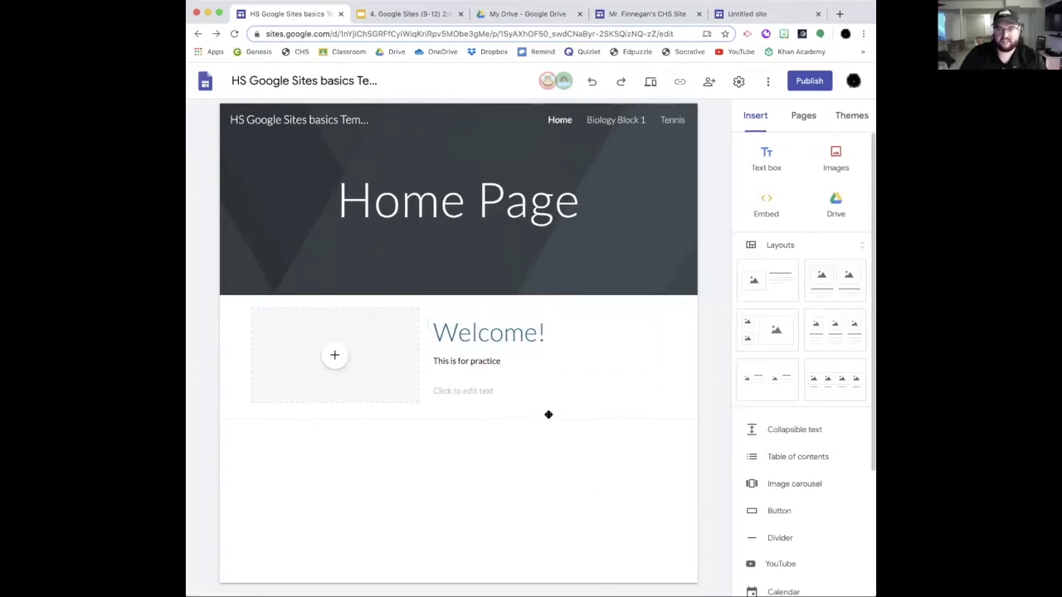
left_click(646, 86)
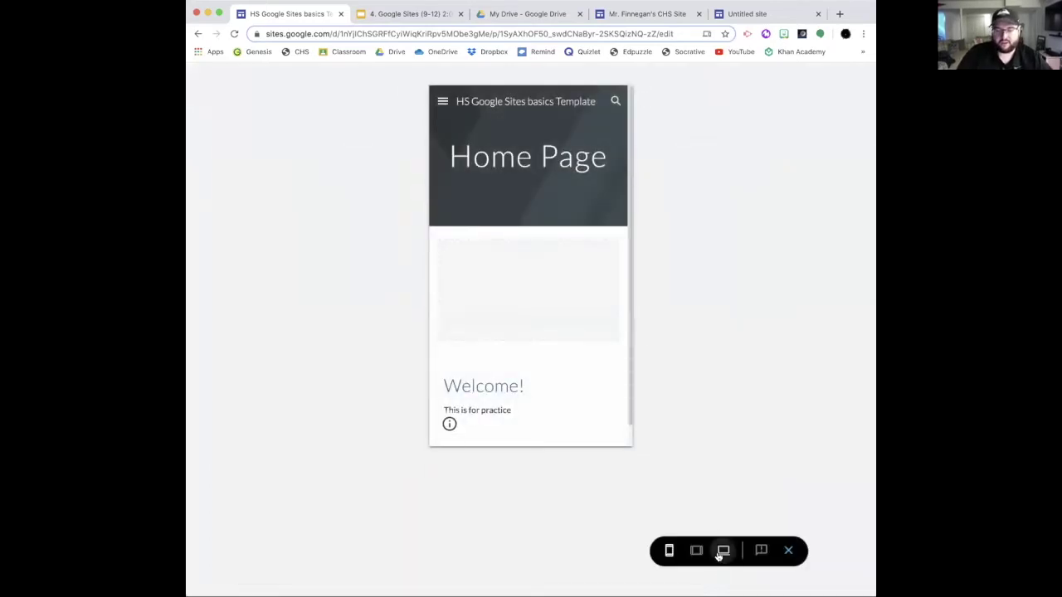
Step: View the home page preview at desktop size, then return to the editor
left_click(723, 551)
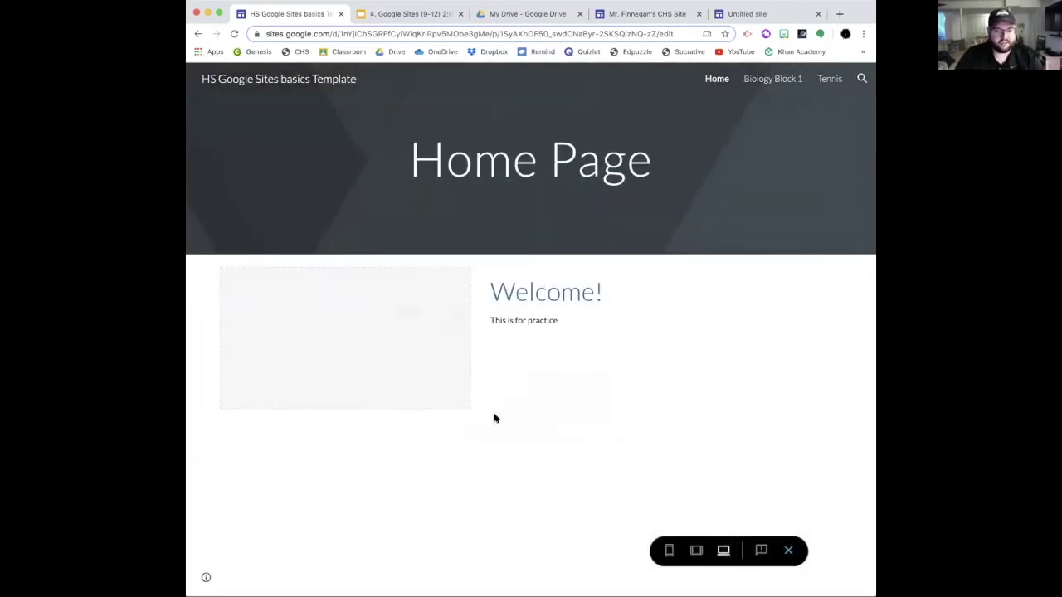
left_click(786, 551)
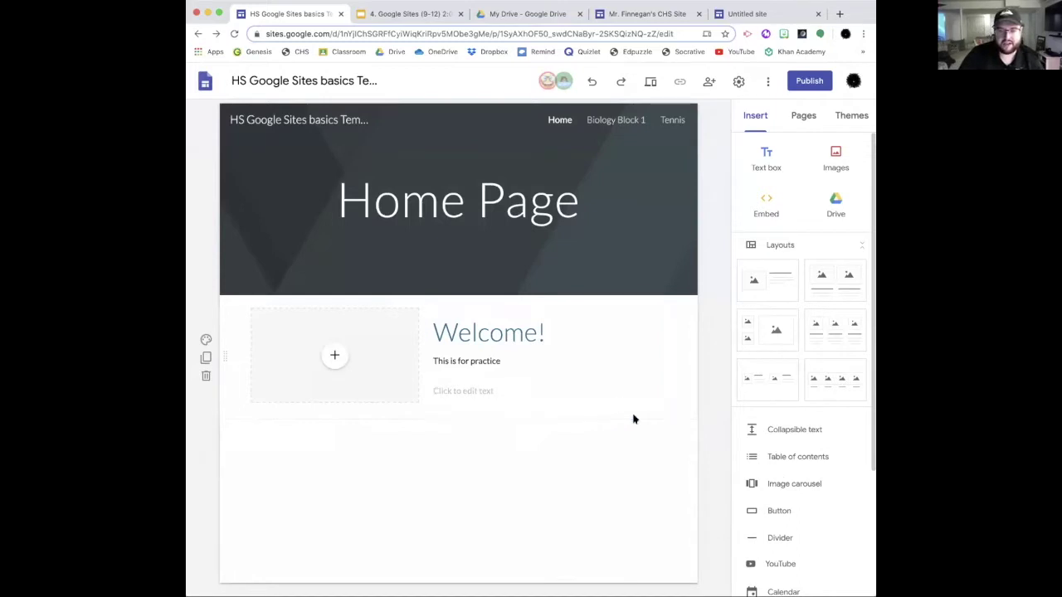
scroll(796, 423, "down", 2)
scroll(795, 424, "down", 5)
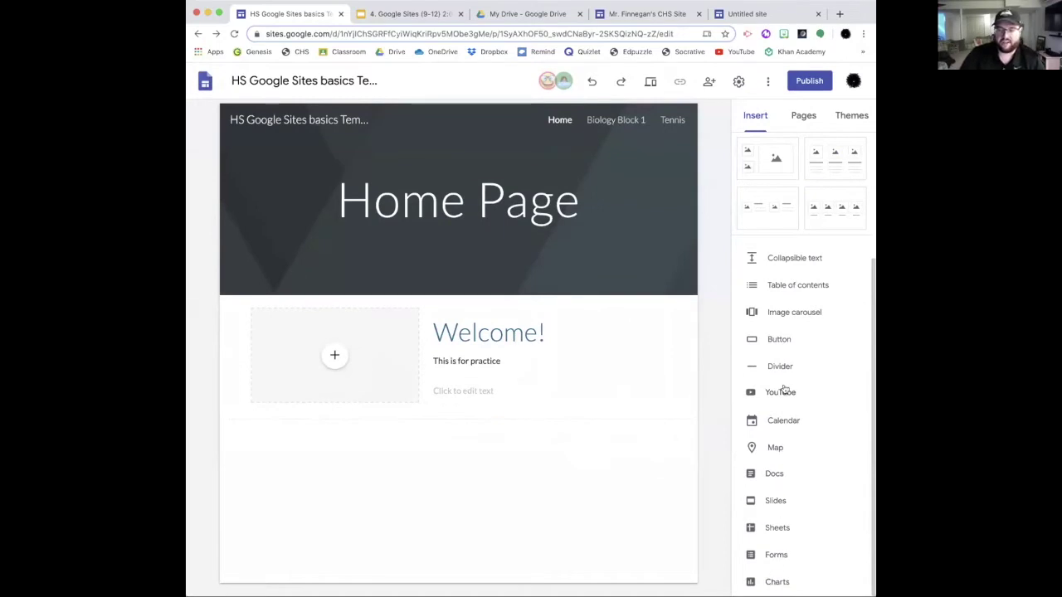
Step: Start a Button insert, cancel it, and switch to the existing CHS school site
left_click(779, 340)
left_click(591, 392)
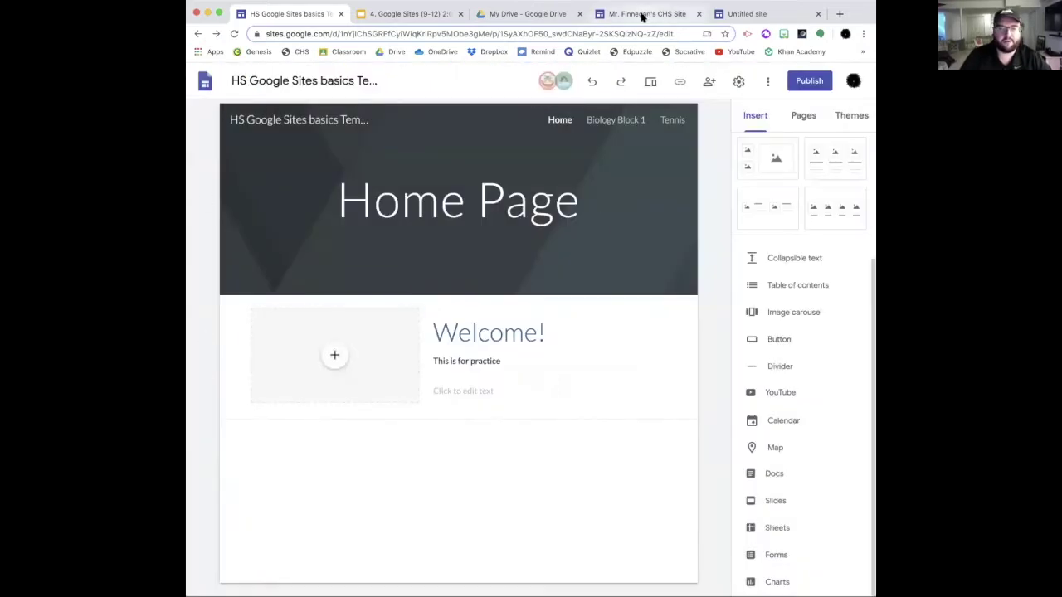
left_click(643, 14)
mouse_move(630, 157)
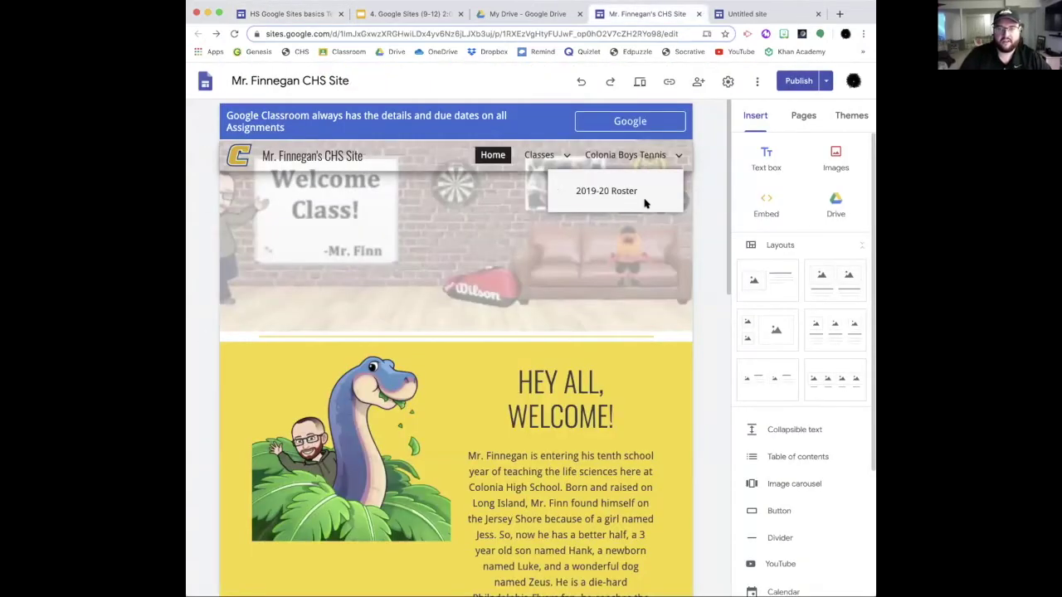
Step: Open Colonia Boys Tennis and nest the 2019-20 Roster page under it in the Pages list
left_click(620, 157)
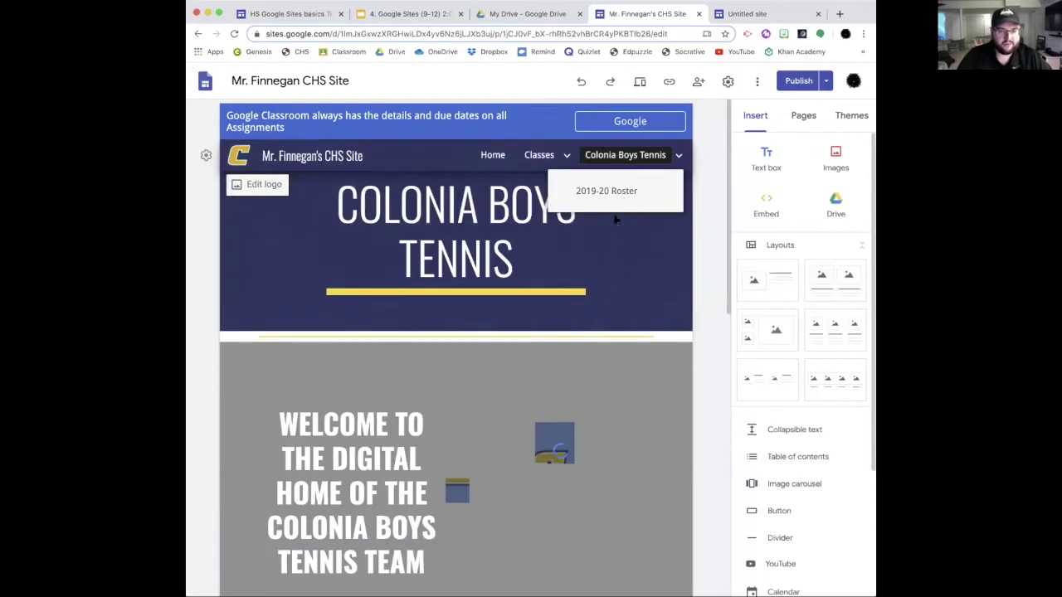
scroll(522, 274, "down", 1)
scroll(559, 450, "up", 1)
mouse_move(650, 166)
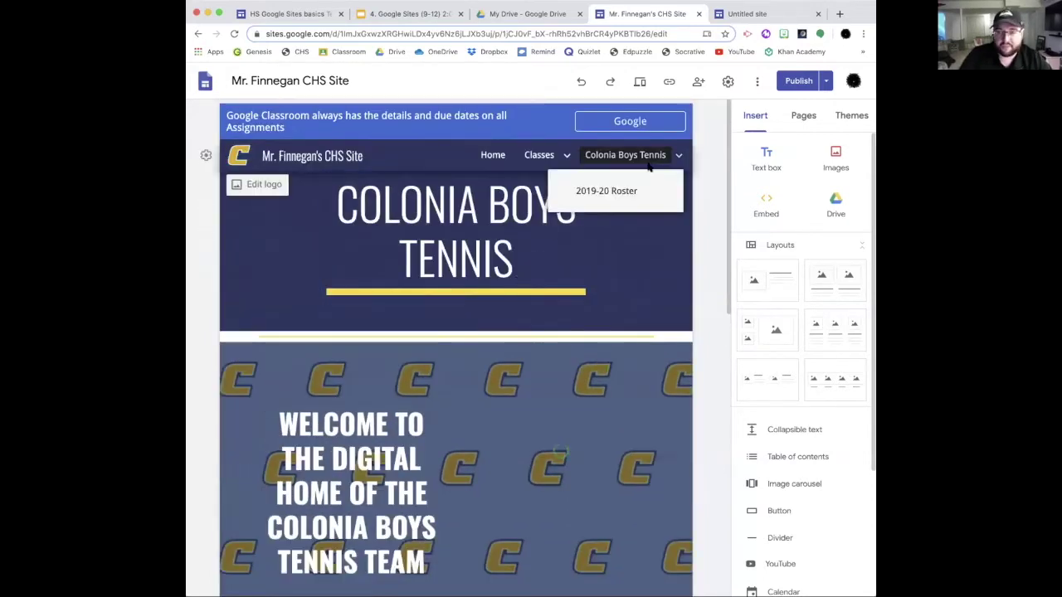
left_click(803, 115)
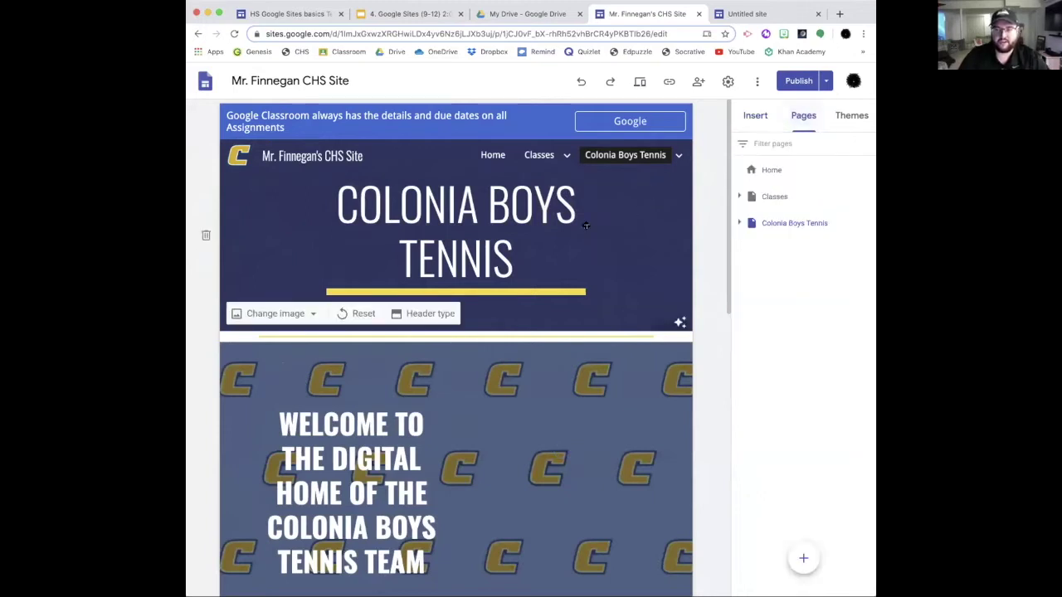
left_click(739, 224)
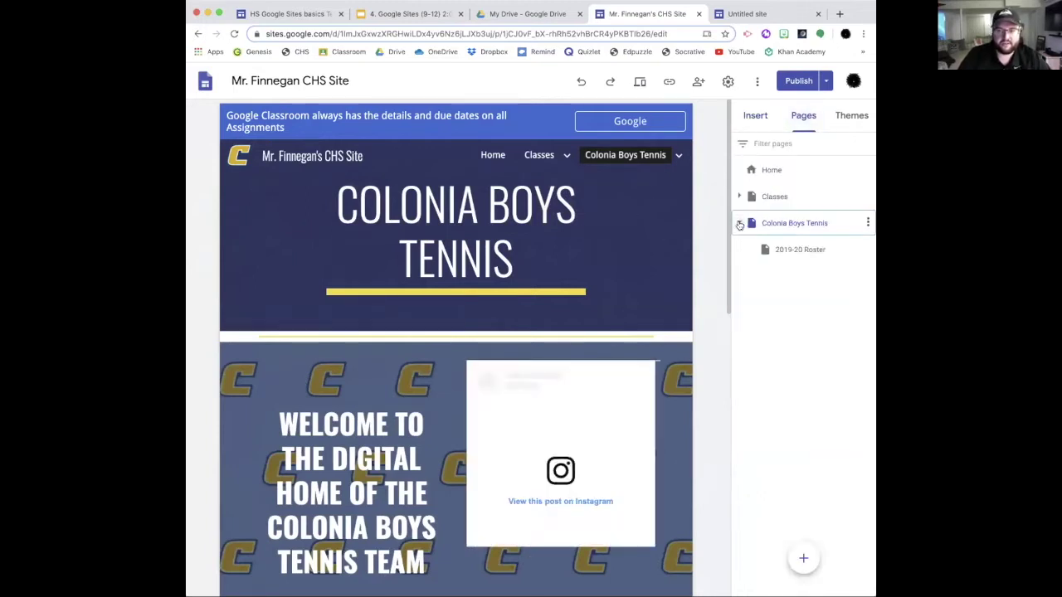
left_click_drag(802, 253, 749, 332)
left_click_drag(791, 251, 786, 222)
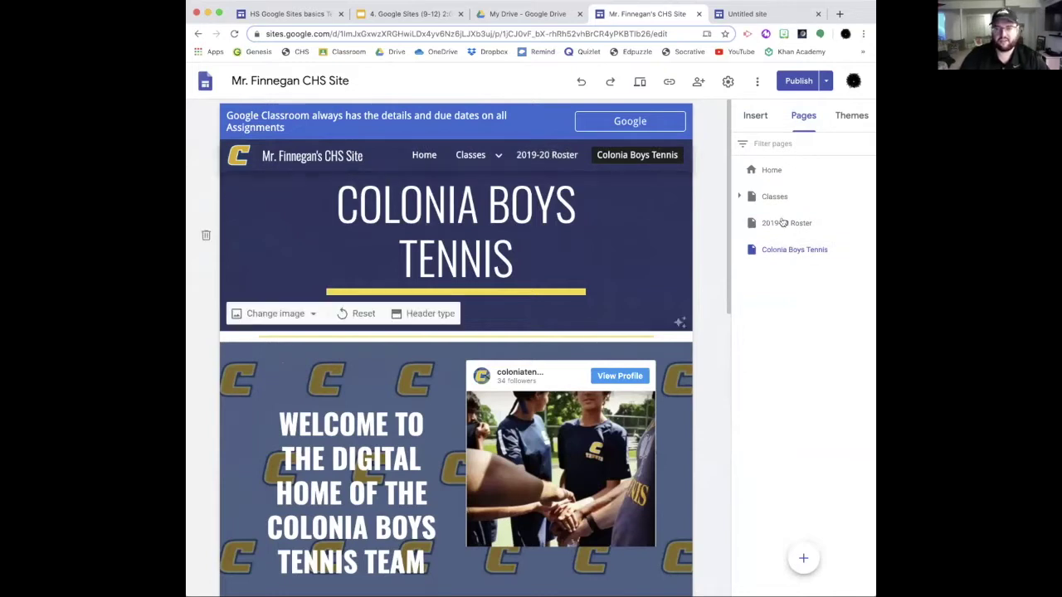
left_click_drag(784, 222, 794, 252)
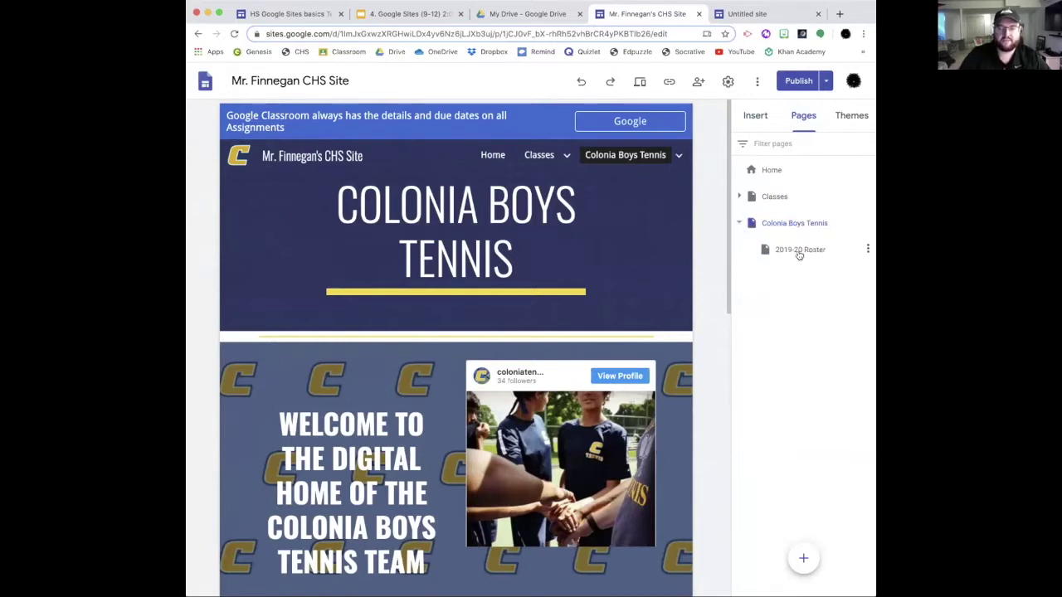
Step: Open the 2019-20 Roster page, inspect a player's link button, and preview the page
mouse_move(678, 157)
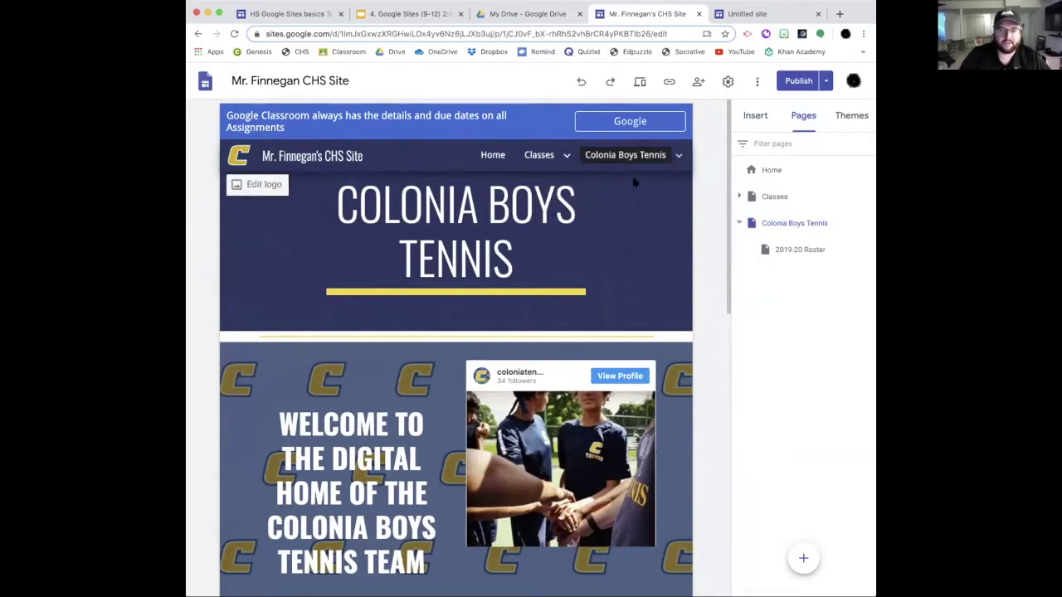
left_click(802, 250)
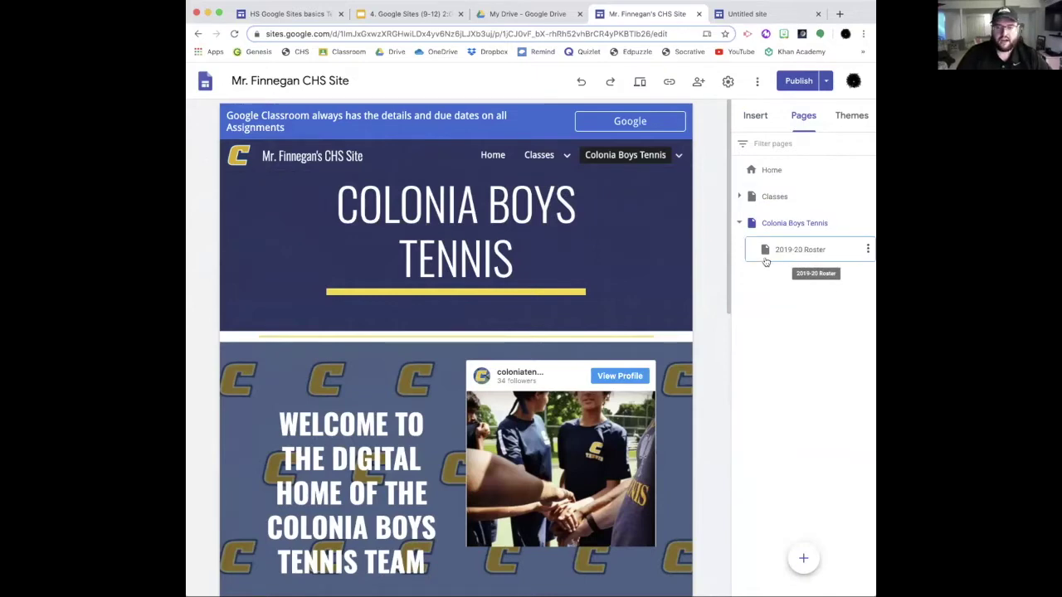
scroll(462, 272, "down", 2)
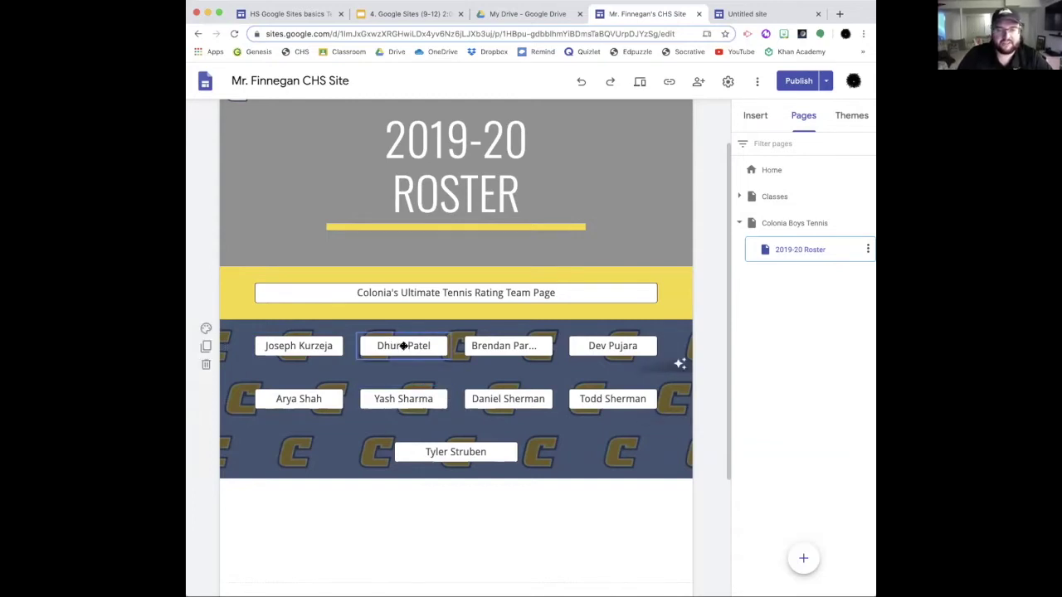
left_click(403, 346)
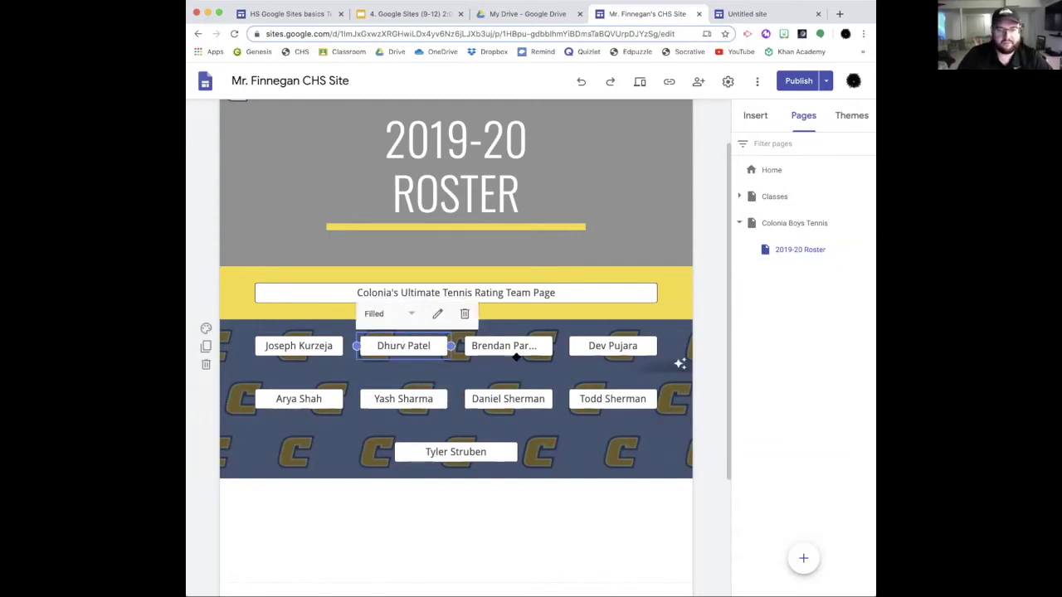
left_click(703, 286)
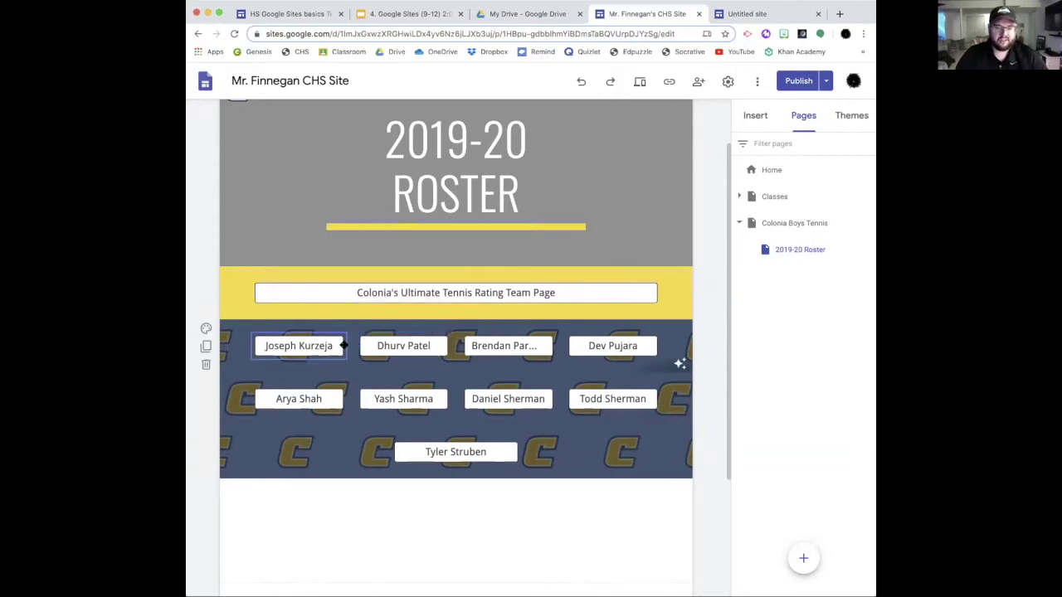
left_click(644, 83)
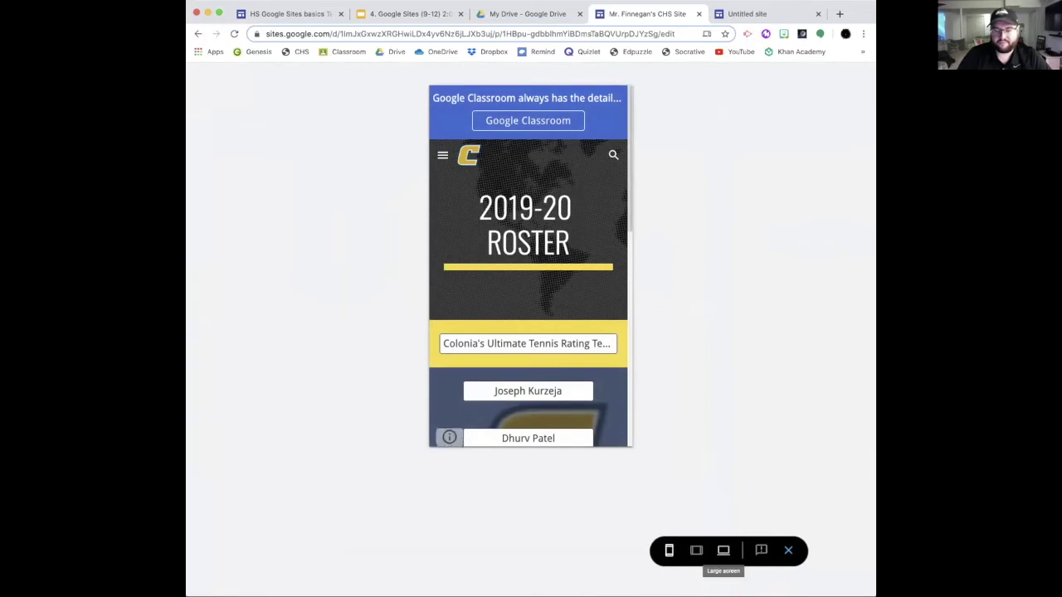
Step: In large-screen preview, follow a player's rating-profile link, close it, and return to slide 10
left_click(723, 550)
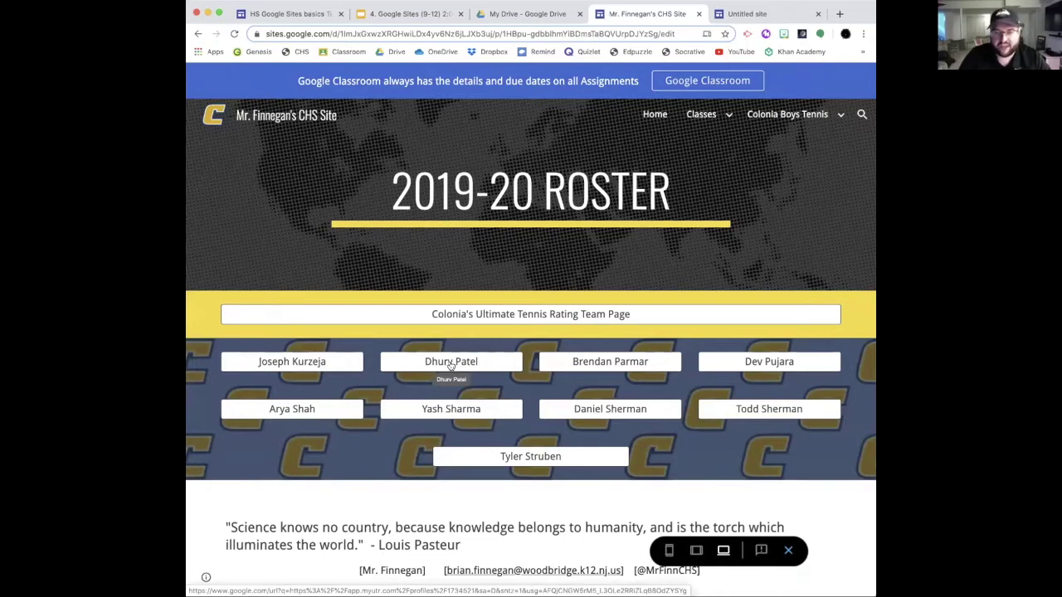
left_click(451, 363)
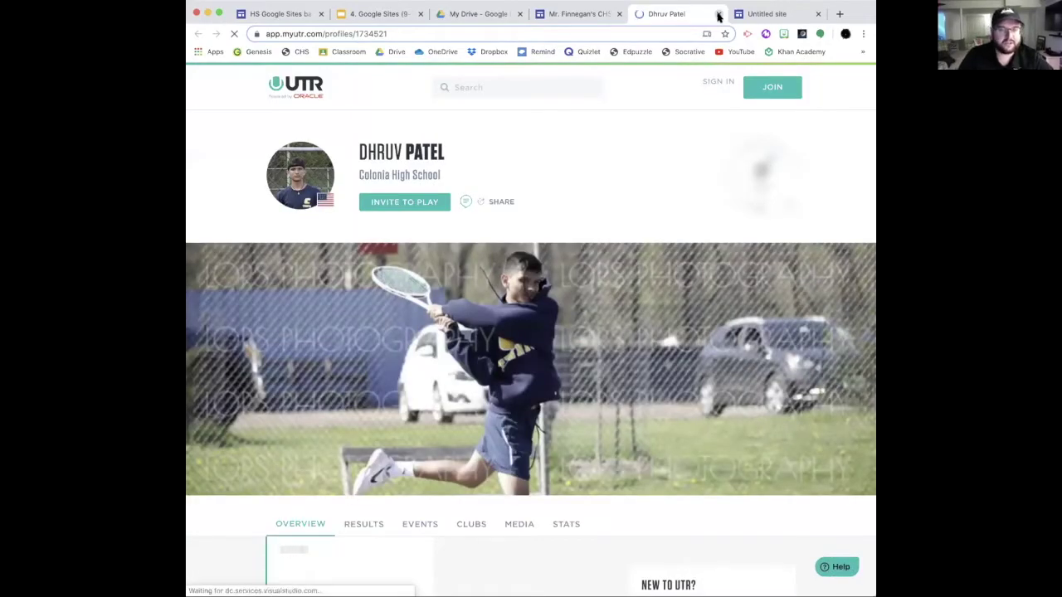
left_click(719, 14)
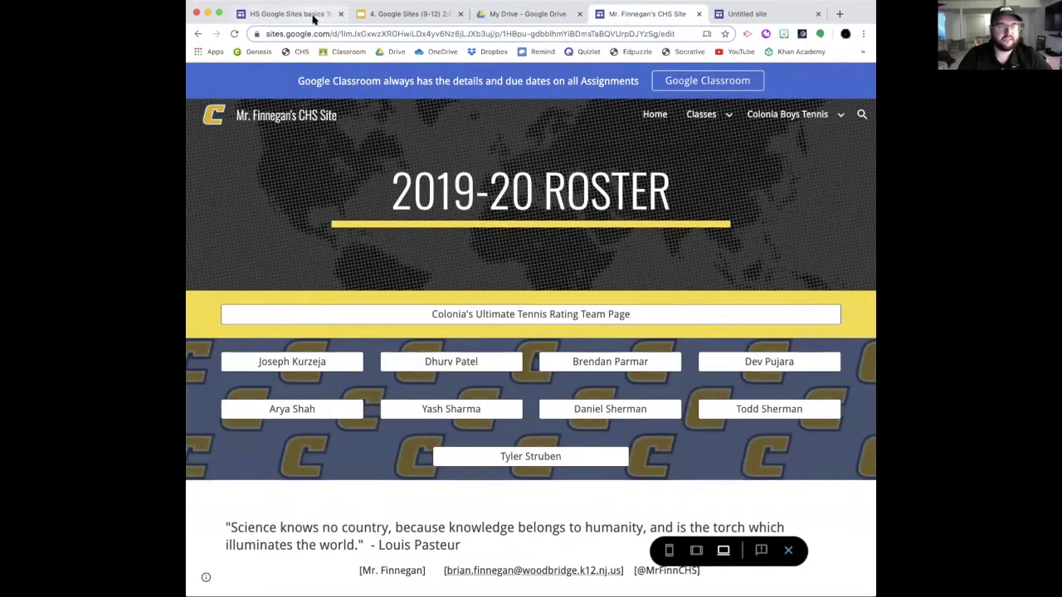
left_click(375, 15)
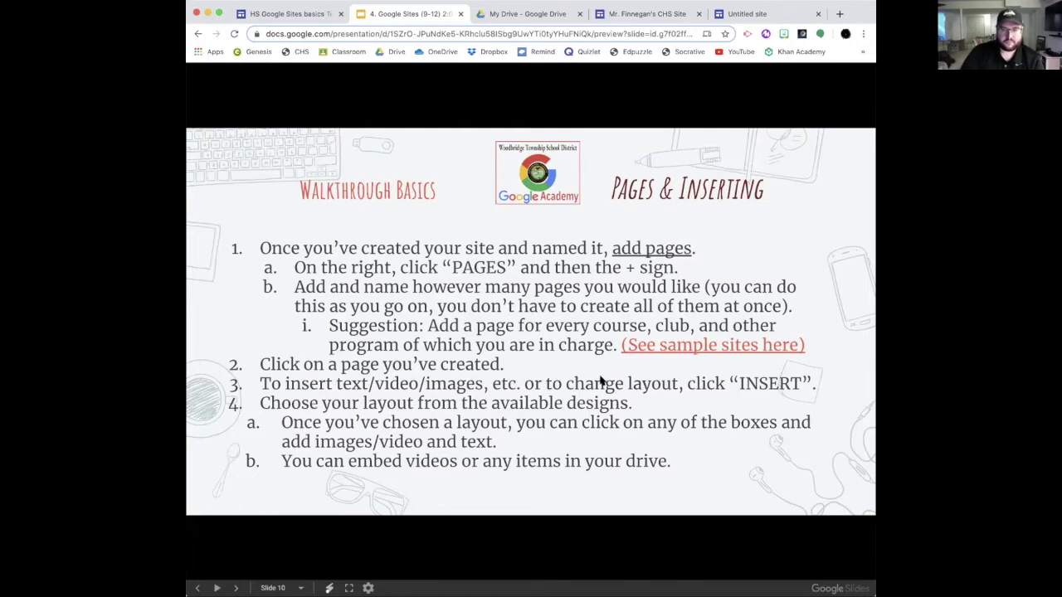
left_click(268, 17)
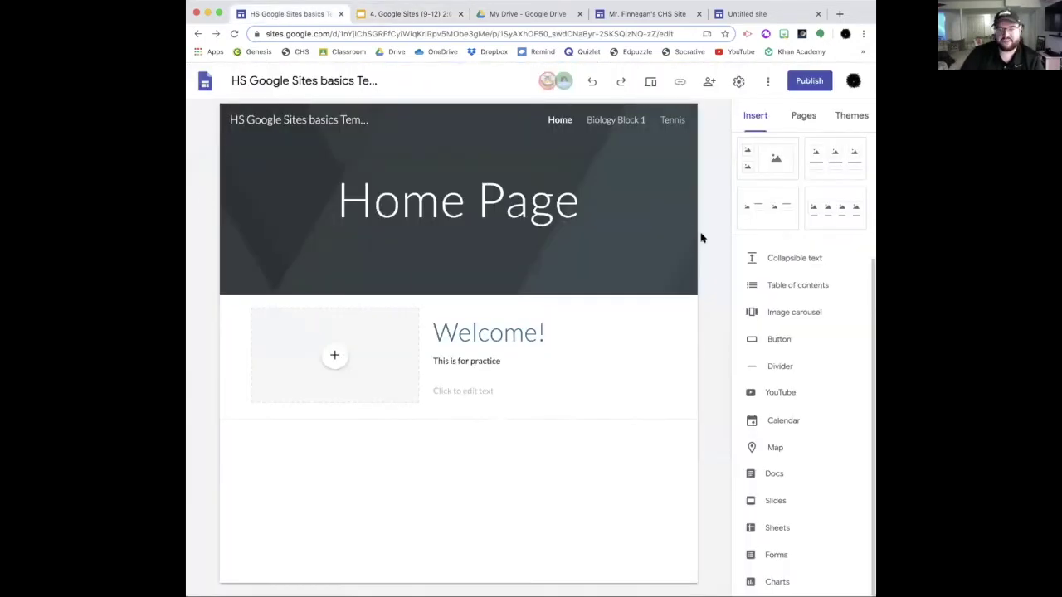
left_click(773, 340)
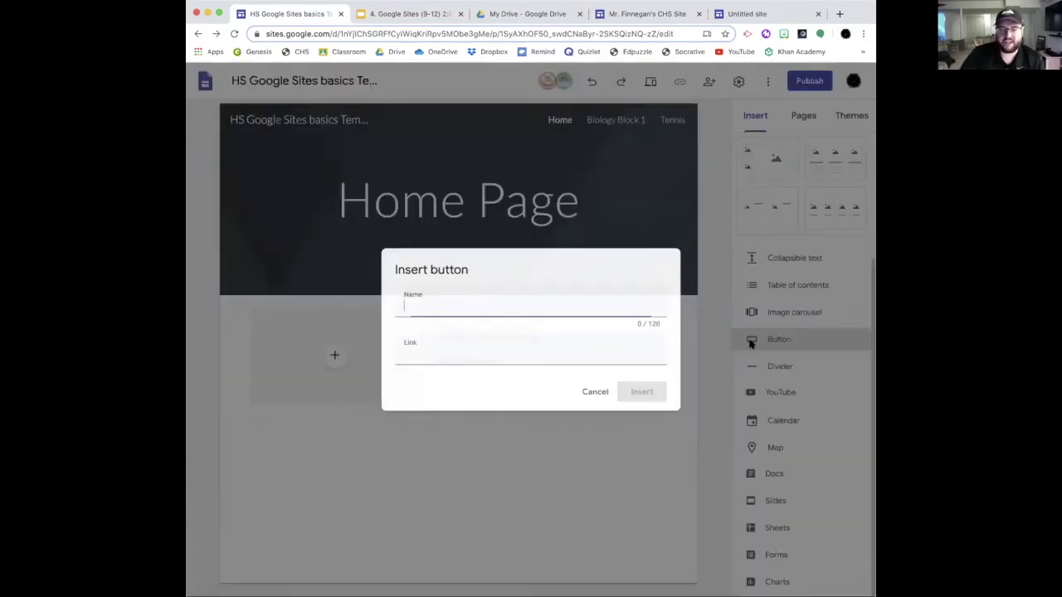
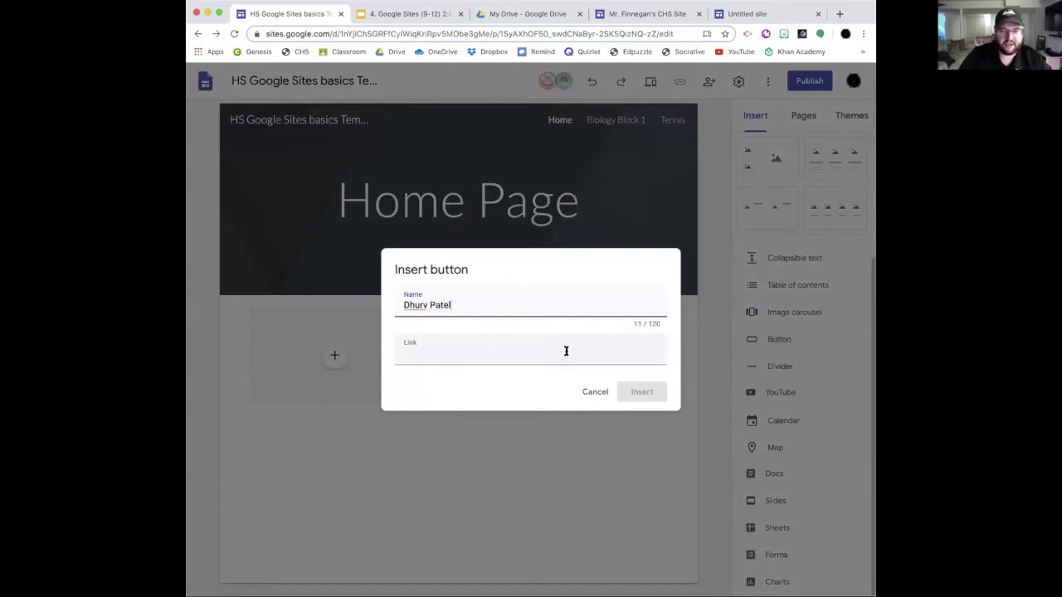
left_click(566, 351)
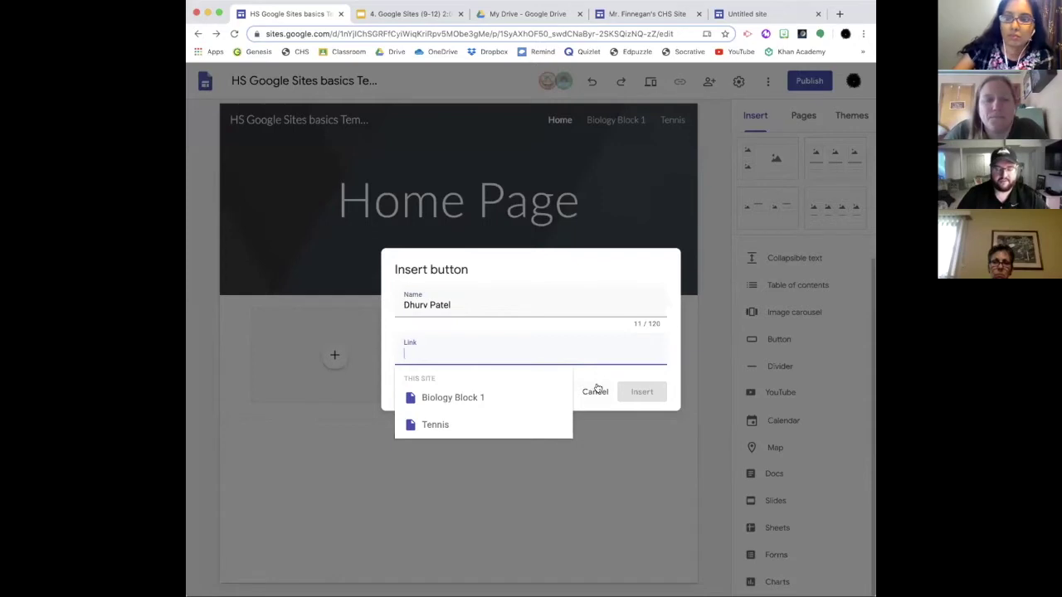
type("www.google.com")
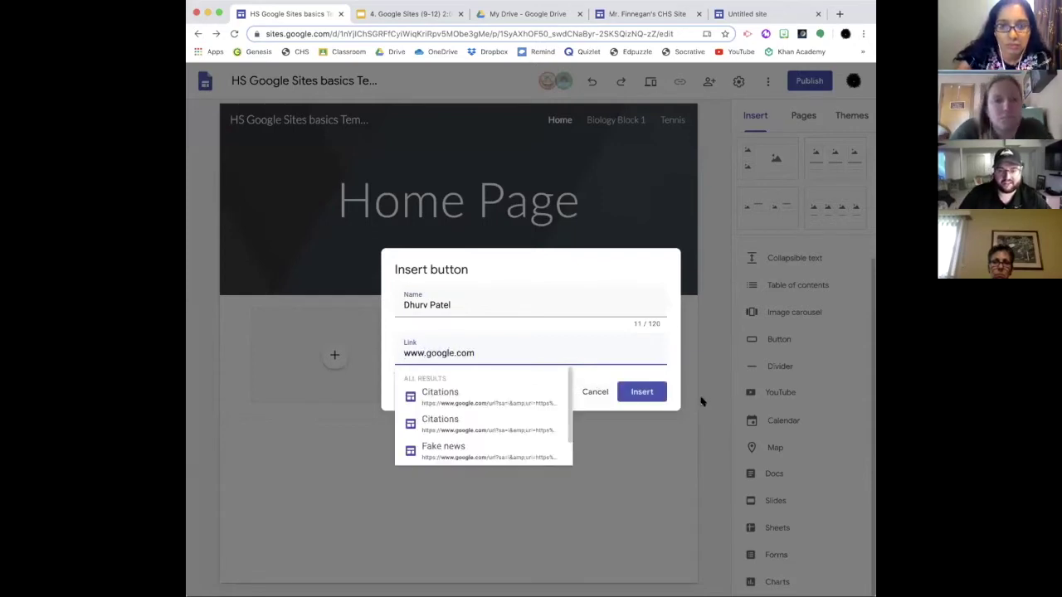
left_click(641, 391)
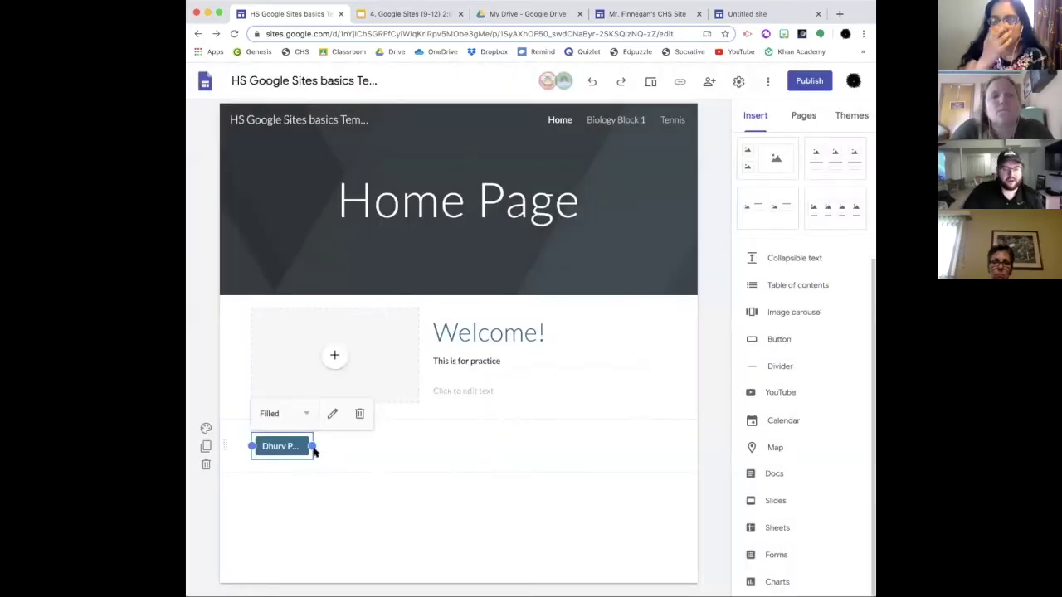
Step: Widen the name button to show its full label, centre it, and preview the page
left_click_drag(311, 446, 381, 446)
left_click_drag(318, 445, 454, 445)
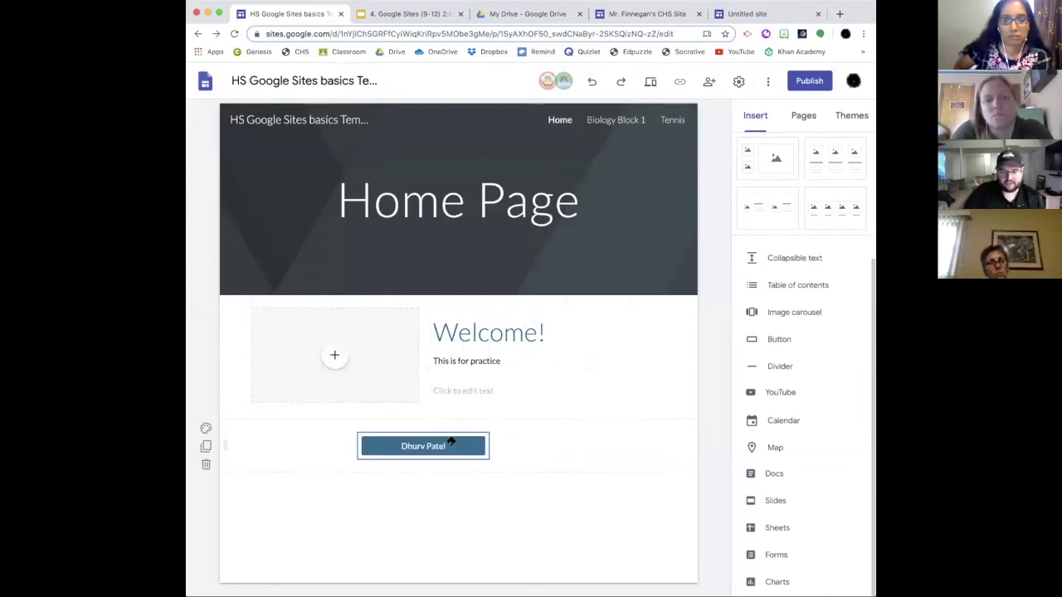
left_click(207, 428)
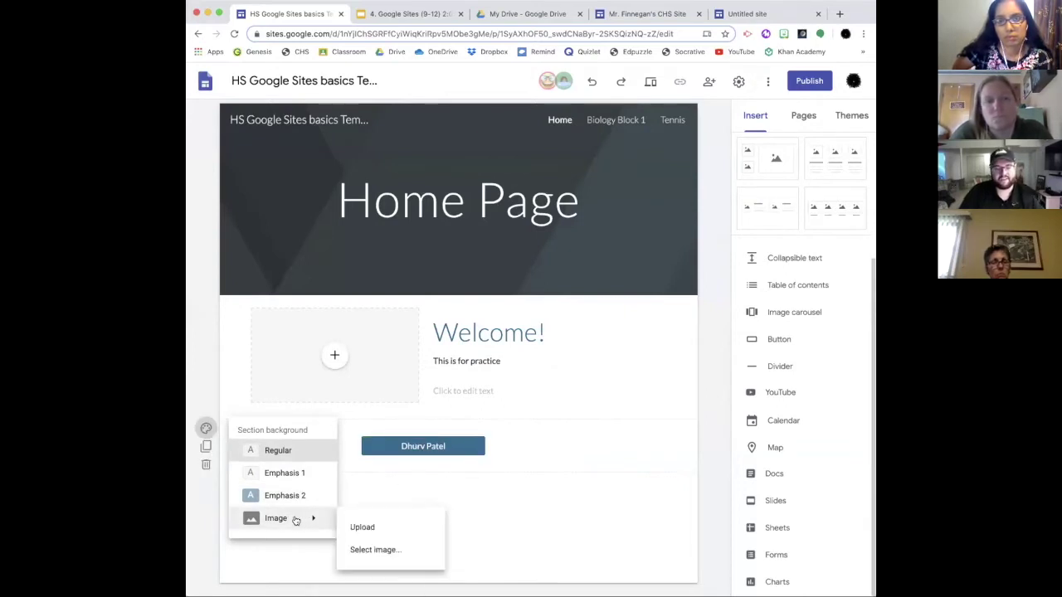
left_click(363, 501)
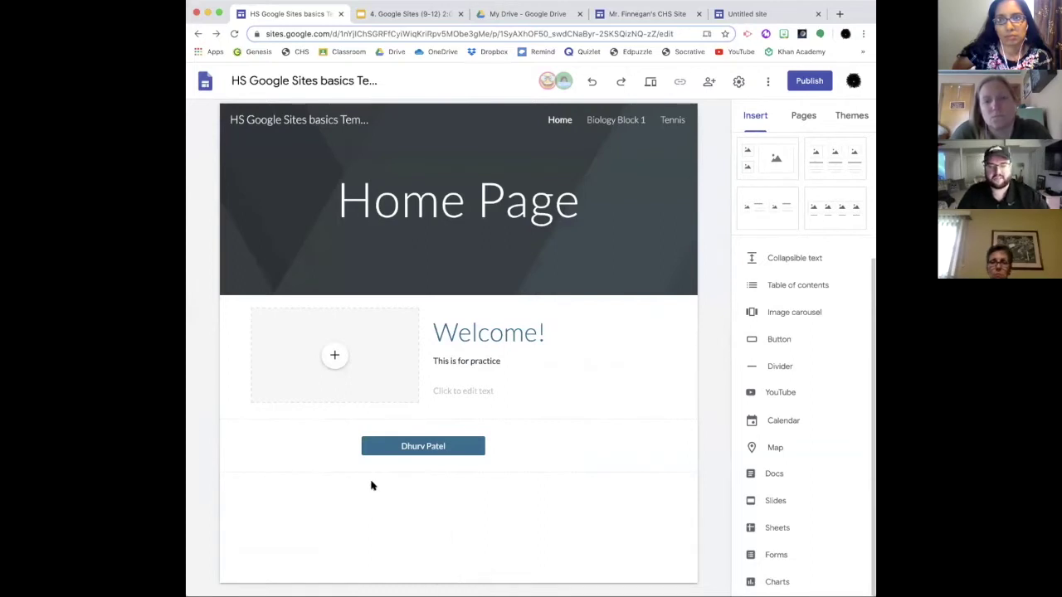
left_click(650, 83)
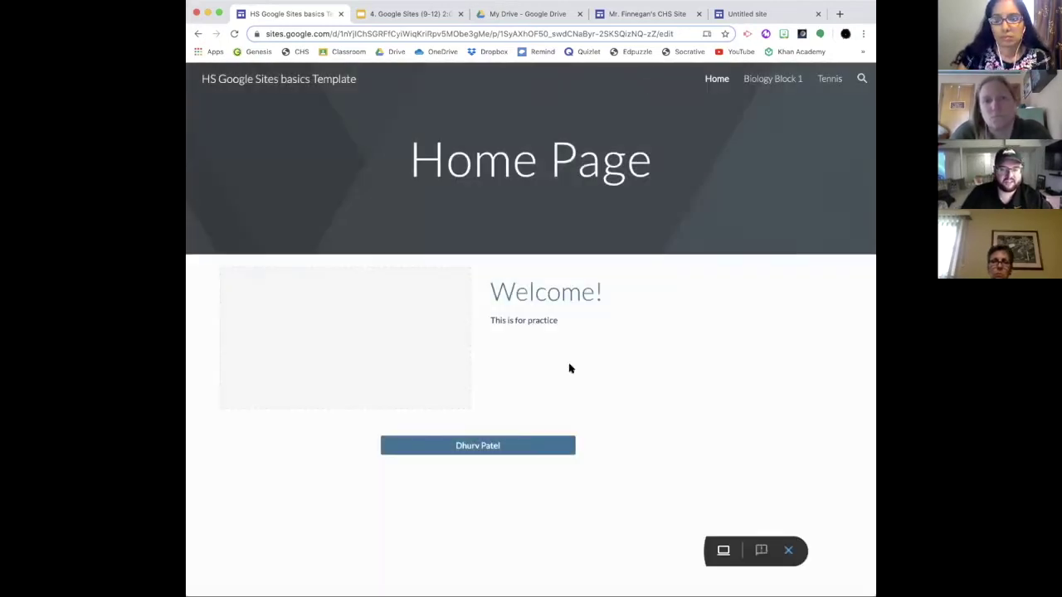
Step: Confirm the button opens Google, exit preview, and drag the button further left
left_click(481, 447)
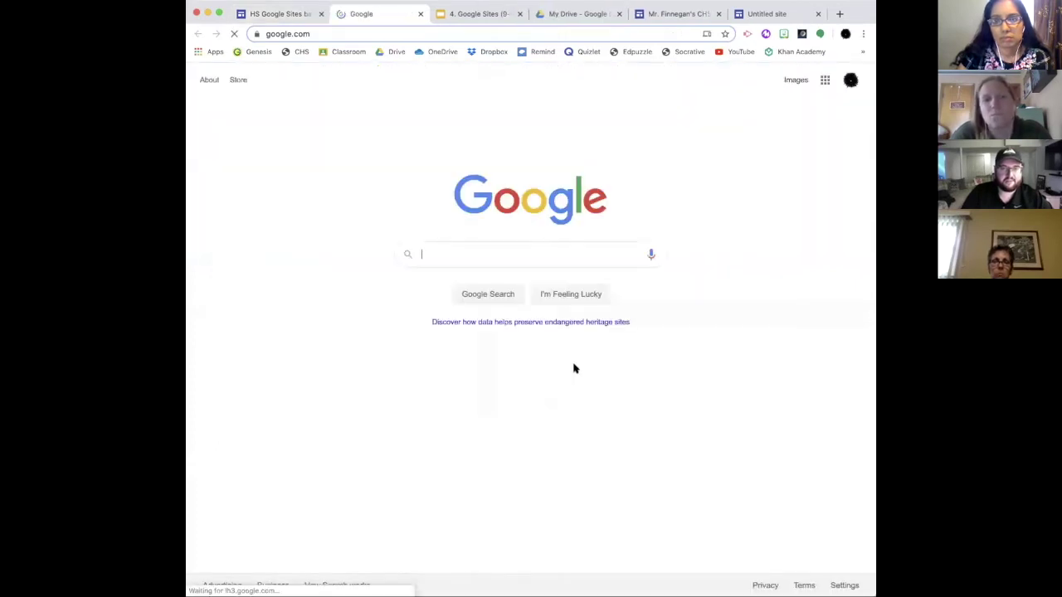
left_click(420, 14)
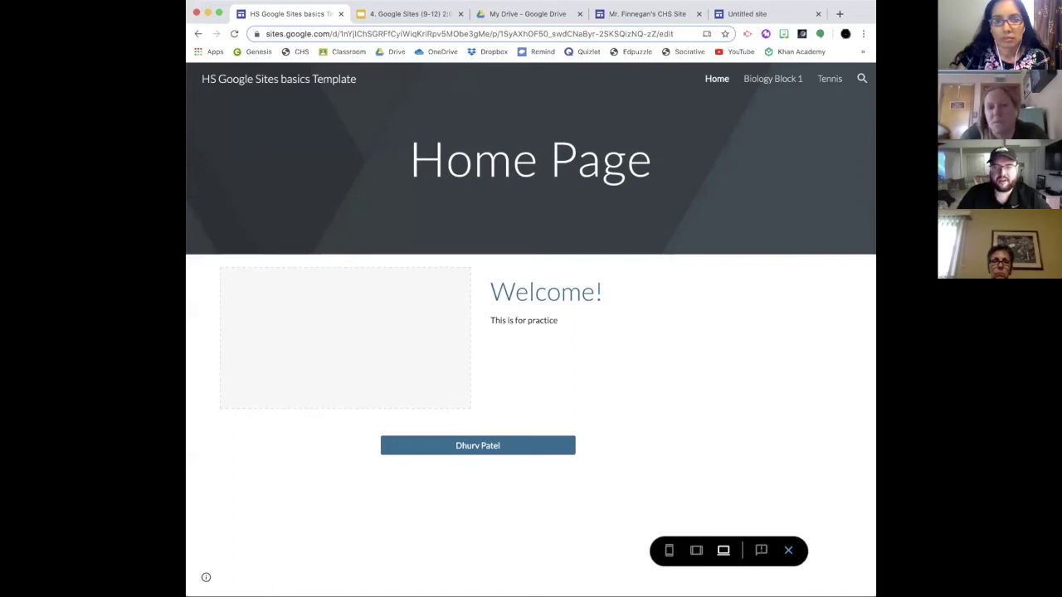
left_click(790, 552)
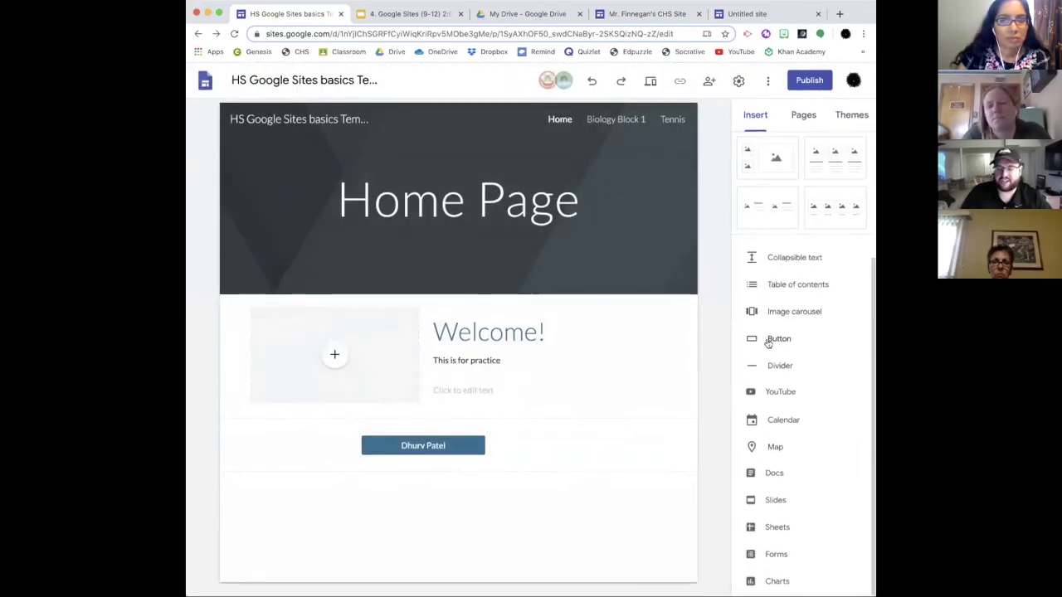
left_click_drag(438, 444, 355, 449)
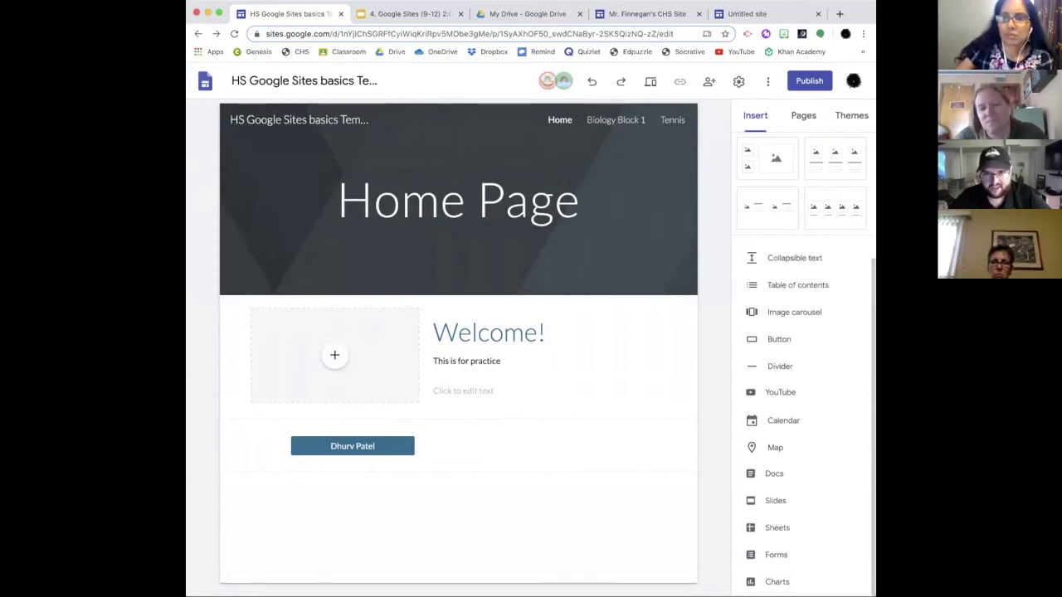
Step: In a new tab, find the Biology teacher's page via the CHS Teachers directory, then return to the Google Site
left_click(839, 13)
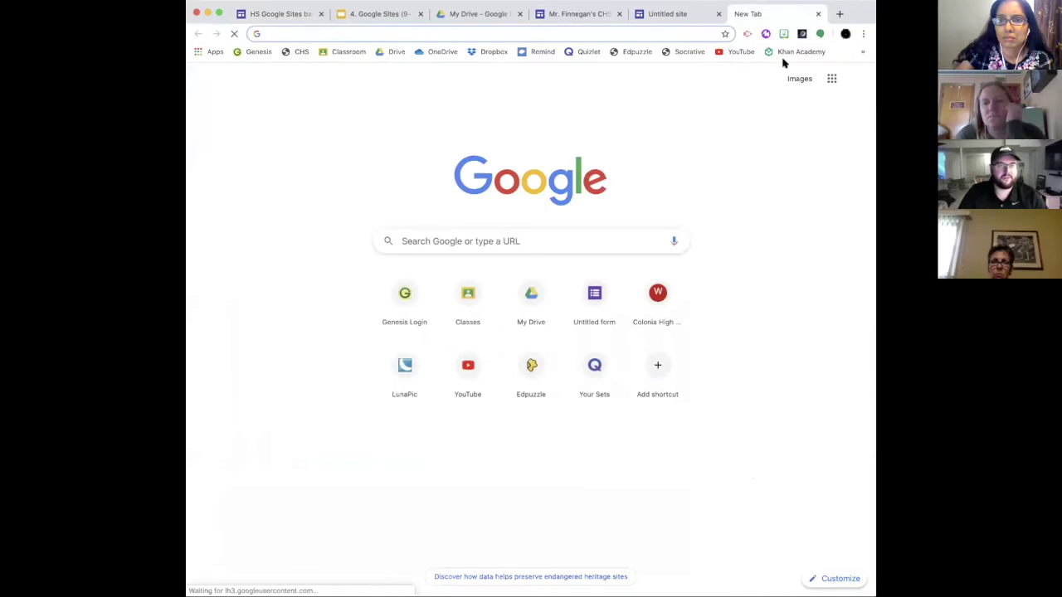
left_click(301, 51)
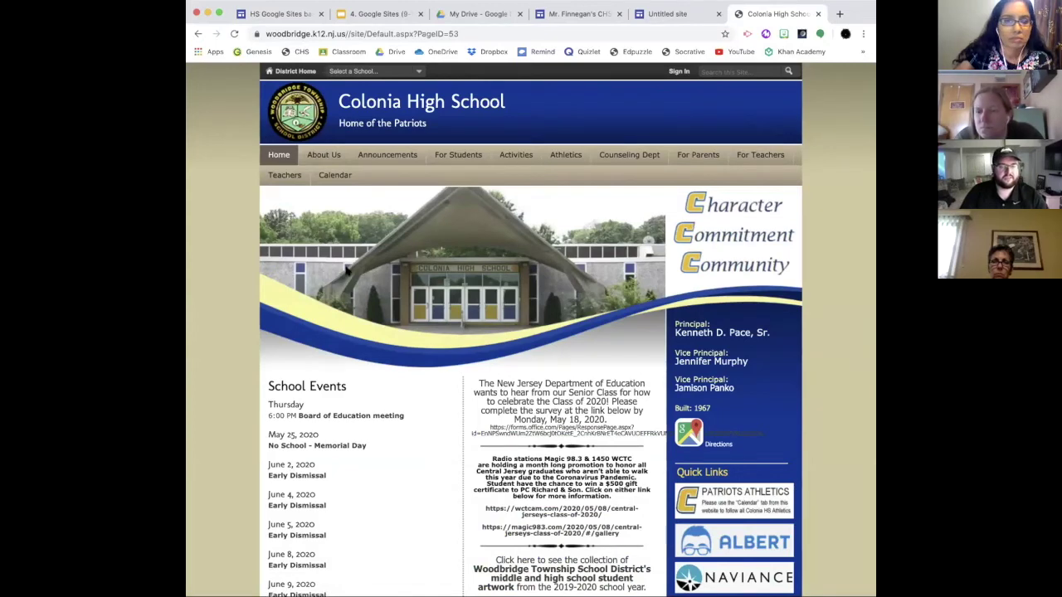
left_click(285, 175)
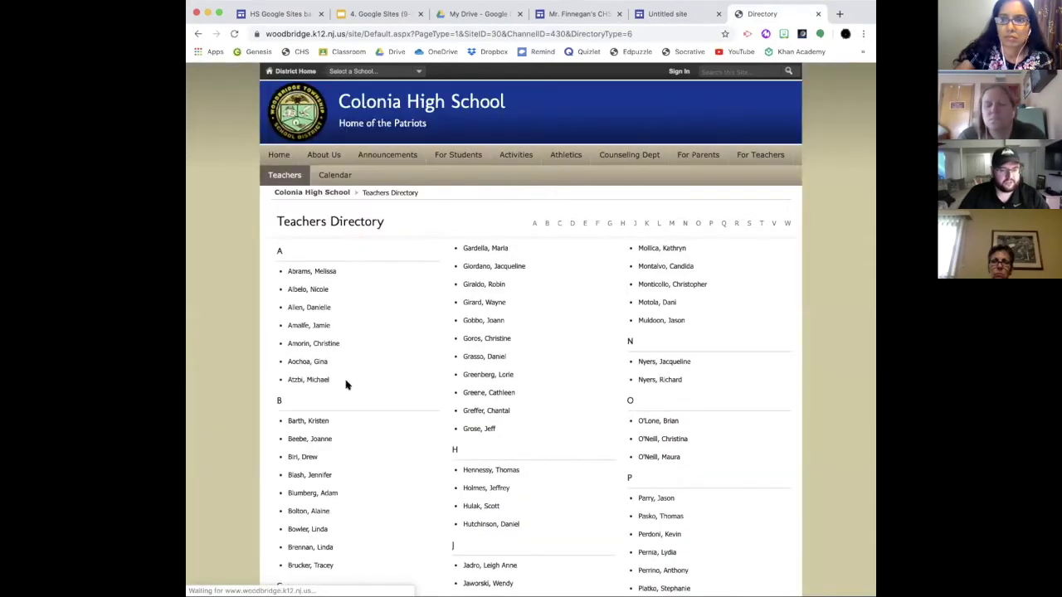
scroll(348, 382, "down", 10)
left_click(317, 429)
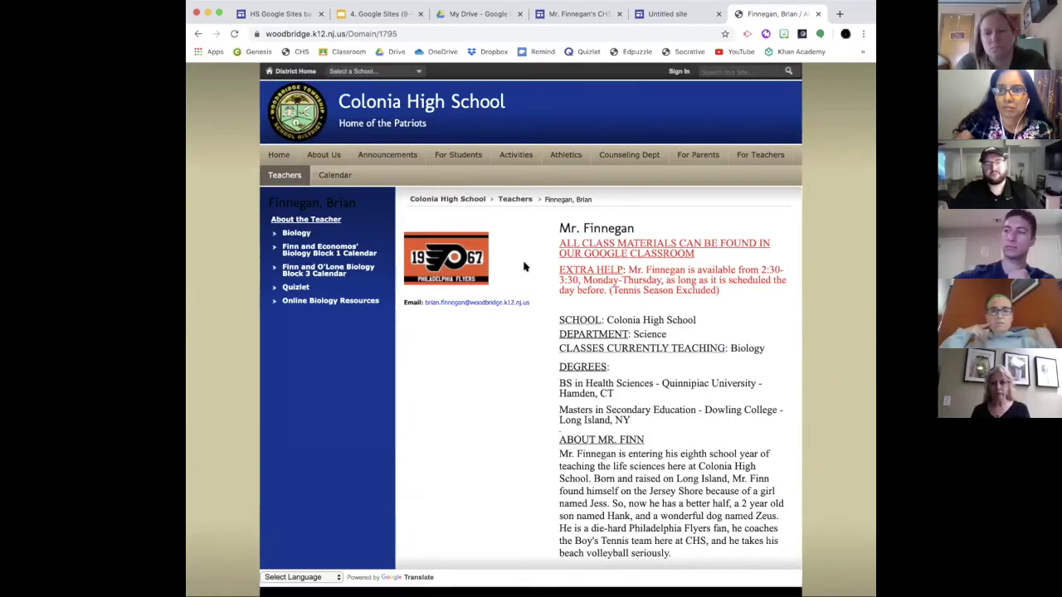
scroll(619, 307, "down", 1)
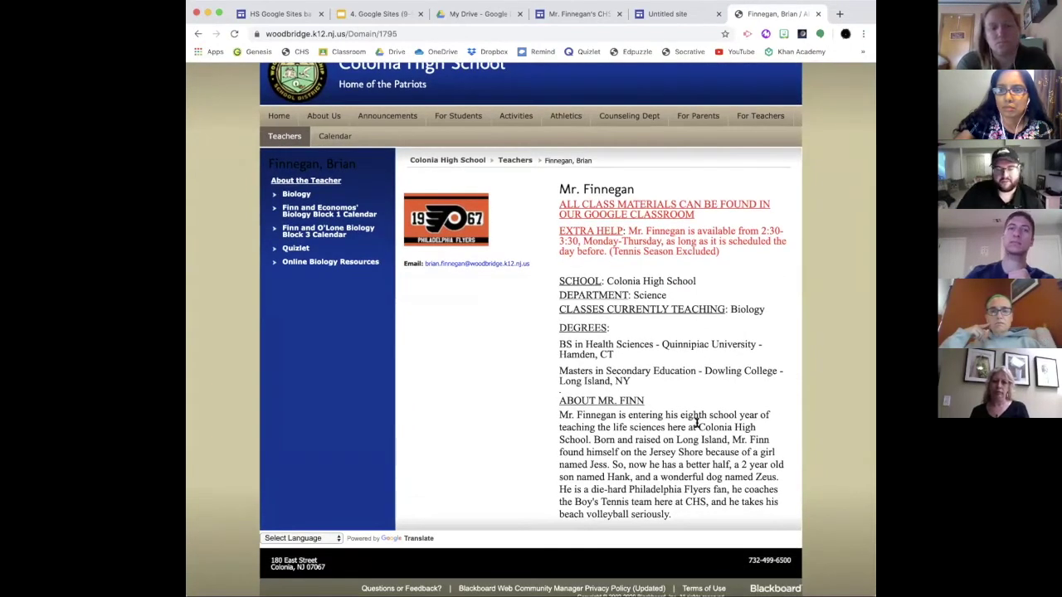
scroll(695, 423, "up", 2)
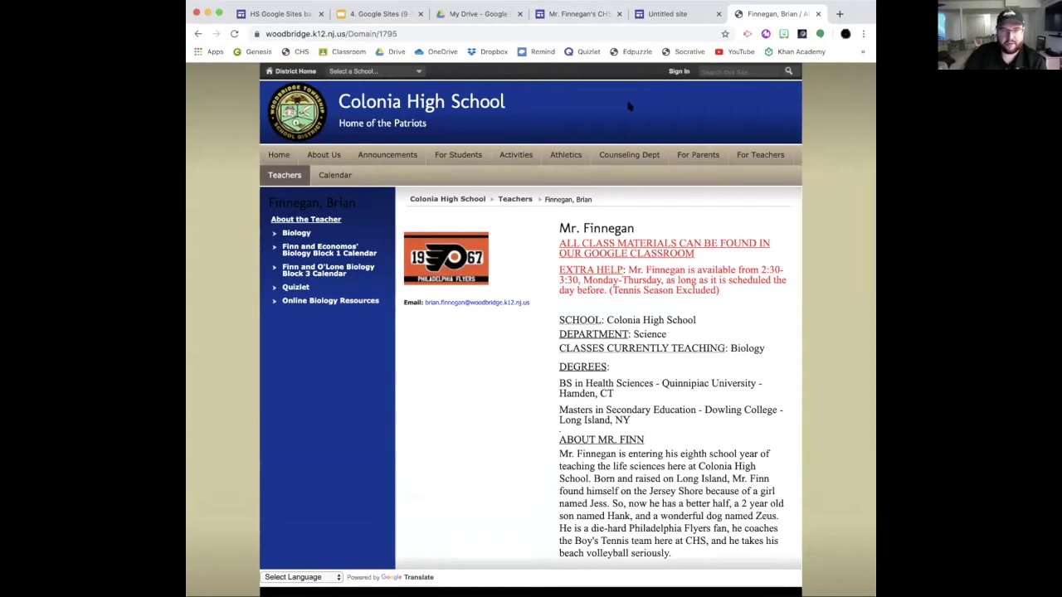
left_click(592, 14)
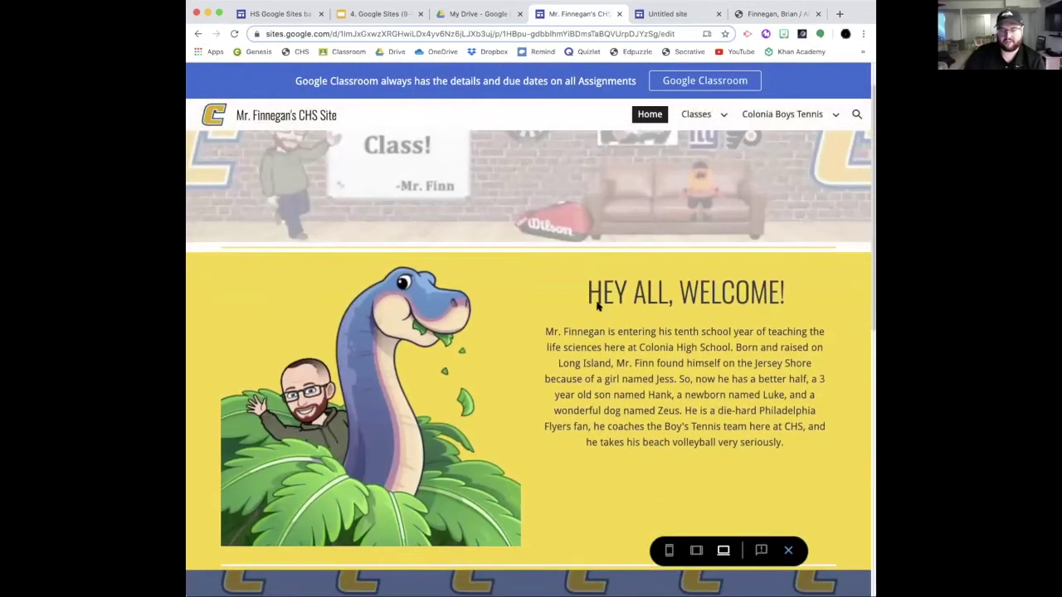
Step: Exit the teacher site's preview, then switch to the HS Google Sites basics practice editor
scroll(645, 326, "up", 1)
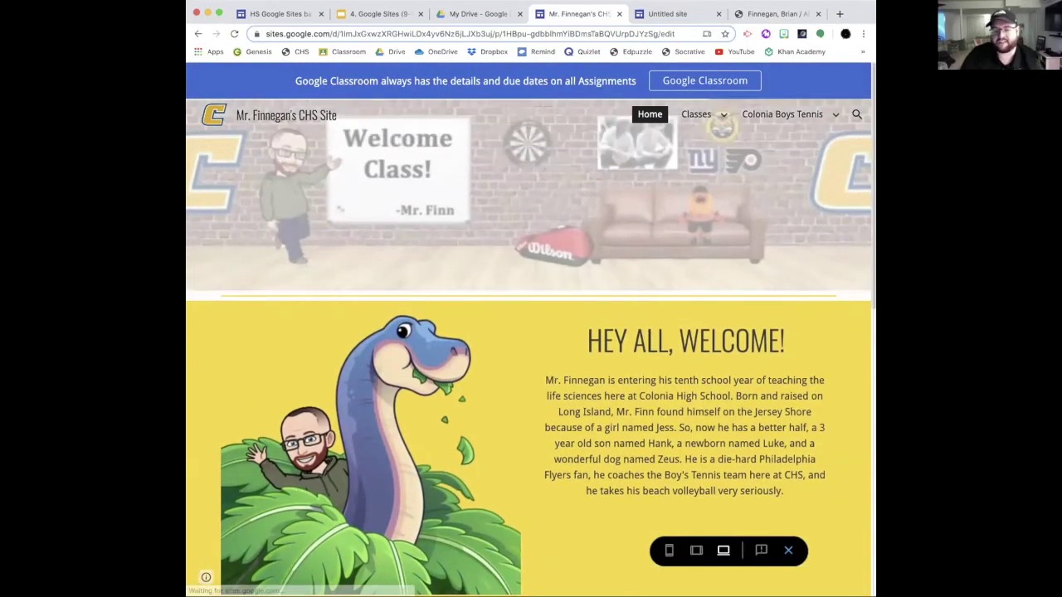
left_click(789, 551)
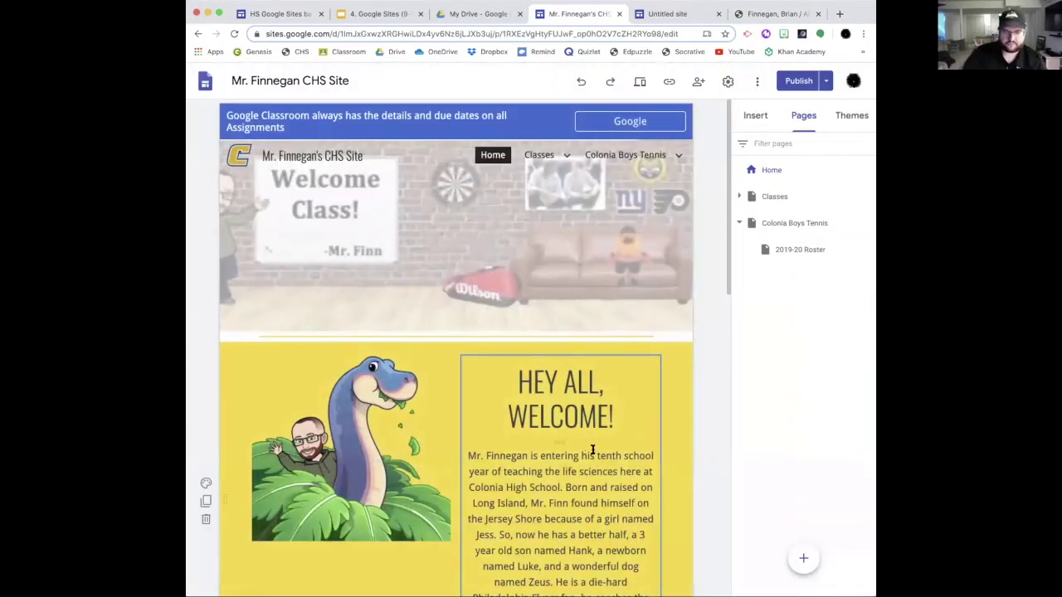
scroll(529, 437, "down", 1)
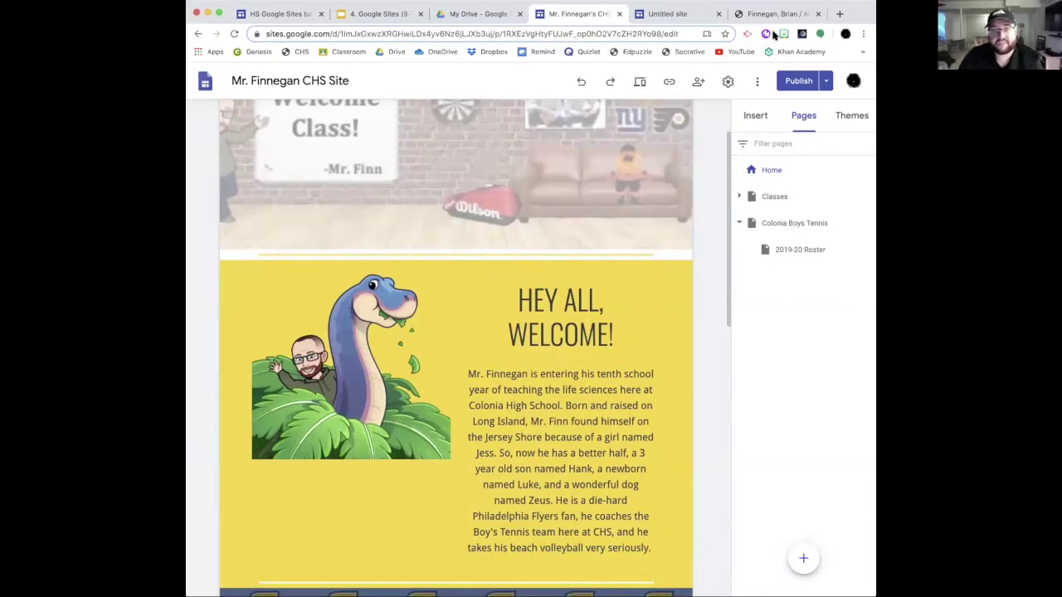
left_click(278, 14)
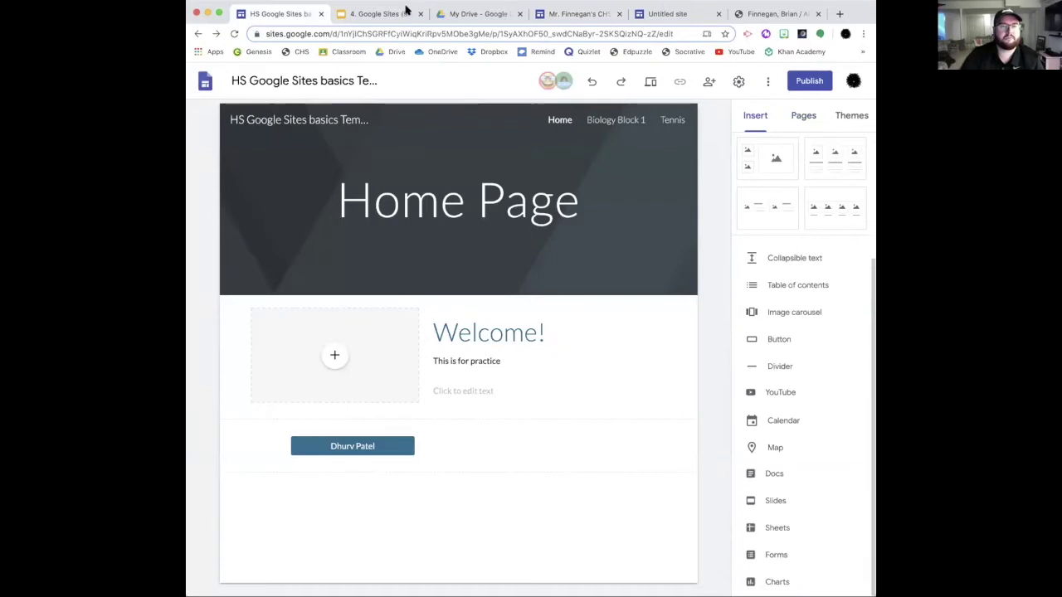
Step: Open the old school site's Biology page and scroll through its chapter-by-chapter syllabus
left_click(770, 15)
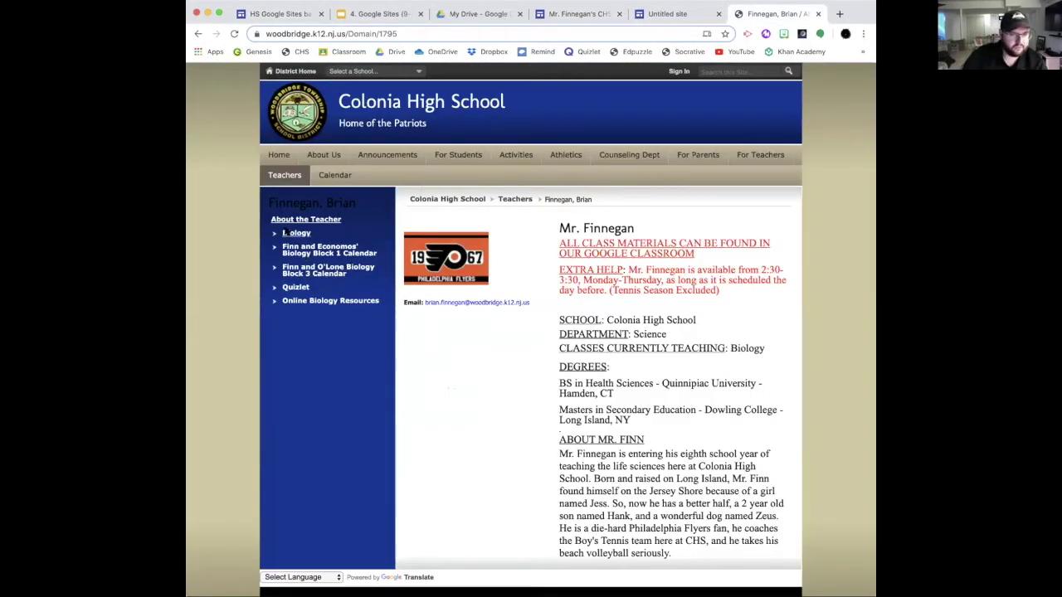
left_click(285, 235)
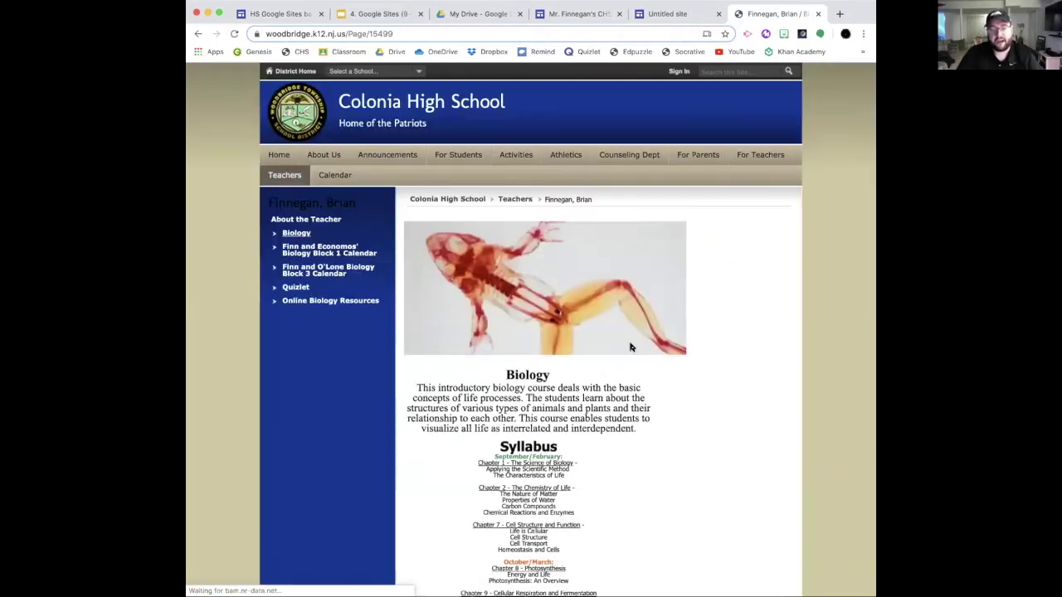
scroll(626, 341, "down", 1)
scroll(626, 342, "down", 10)
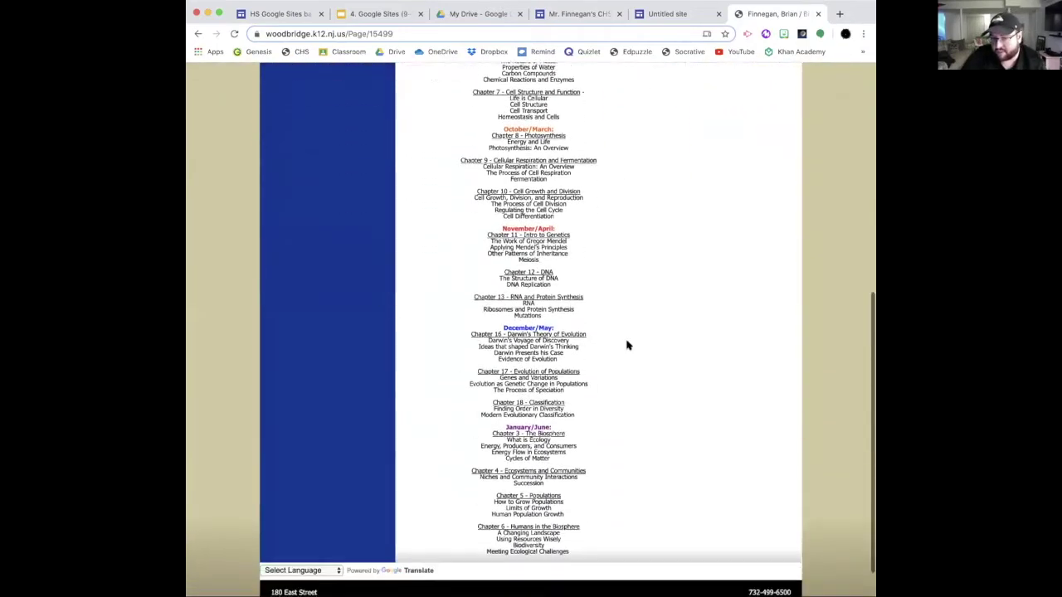
scroll(627, 345, "up", 5)
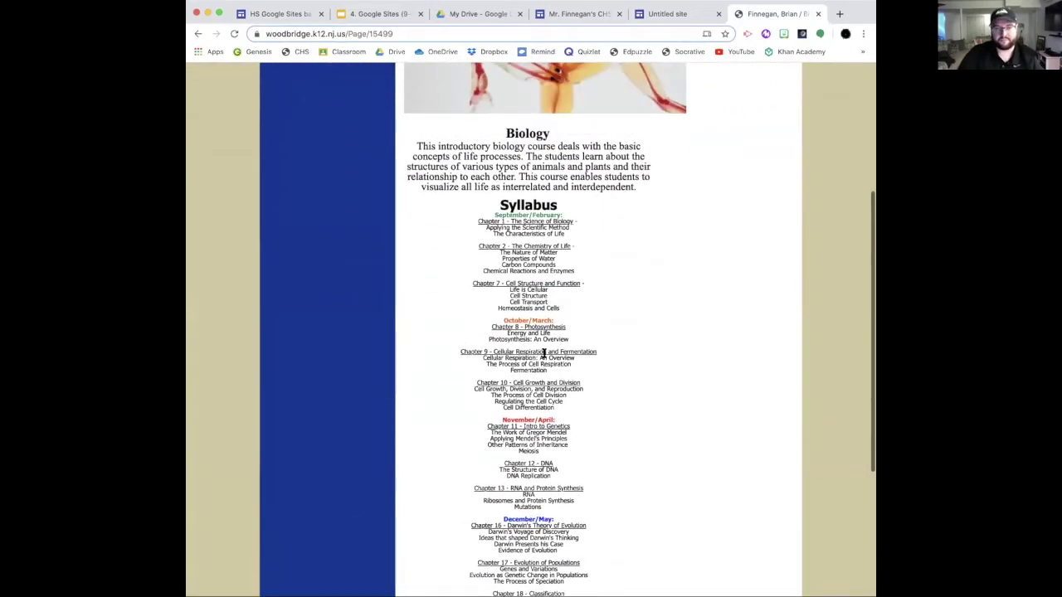
scroll(543, 352, "up", 5)
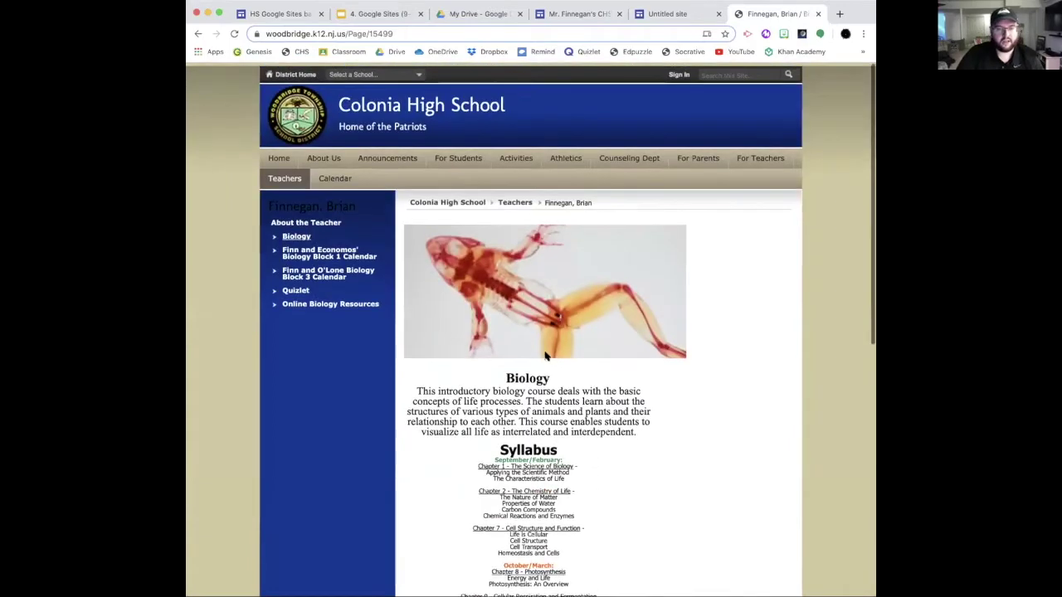
Step: Switch back to the teacher's site editor and open its Classes page
left_click(580, 14)
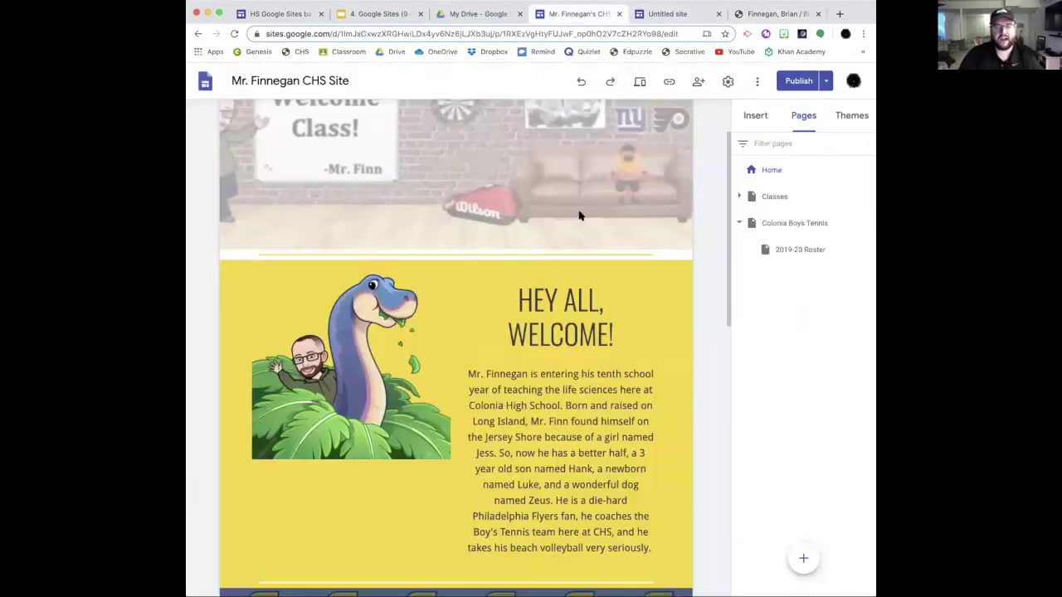
mouse_move(601, 184)
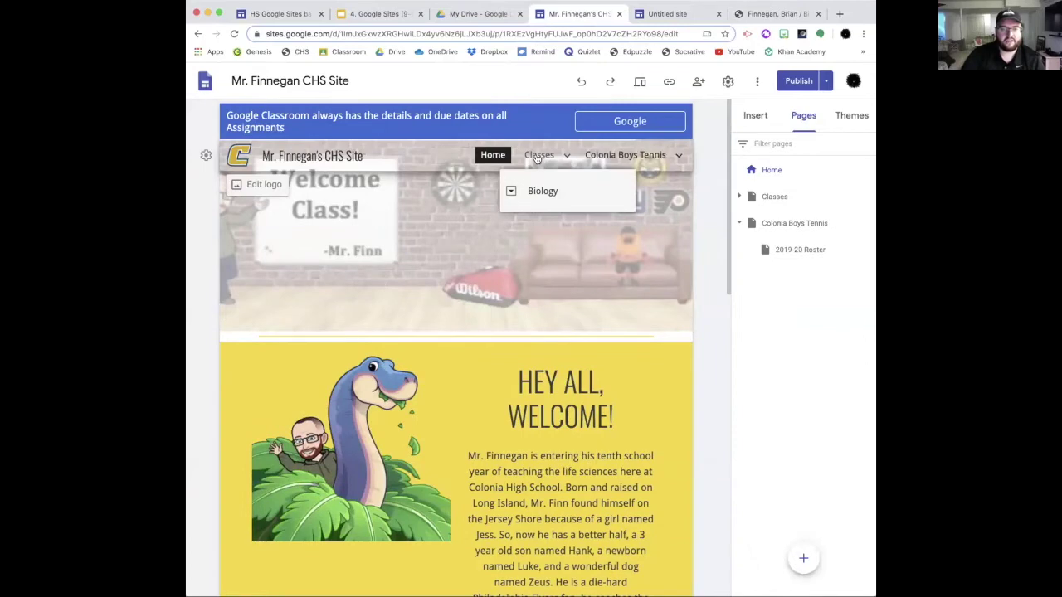
left_click(538, 158)
scroll(585, 261, "down", 2)
scroll(585, 261, "up", 2)
Step: Look at the Biology class page, then return to the Classes page
mouse_move(565, 160)
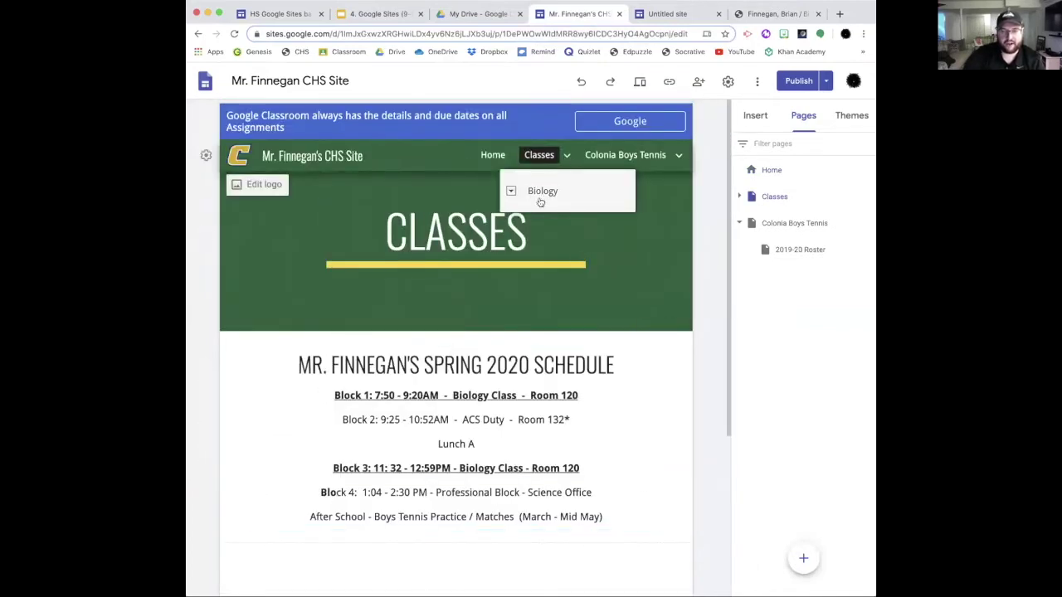
left_click(540, 193)
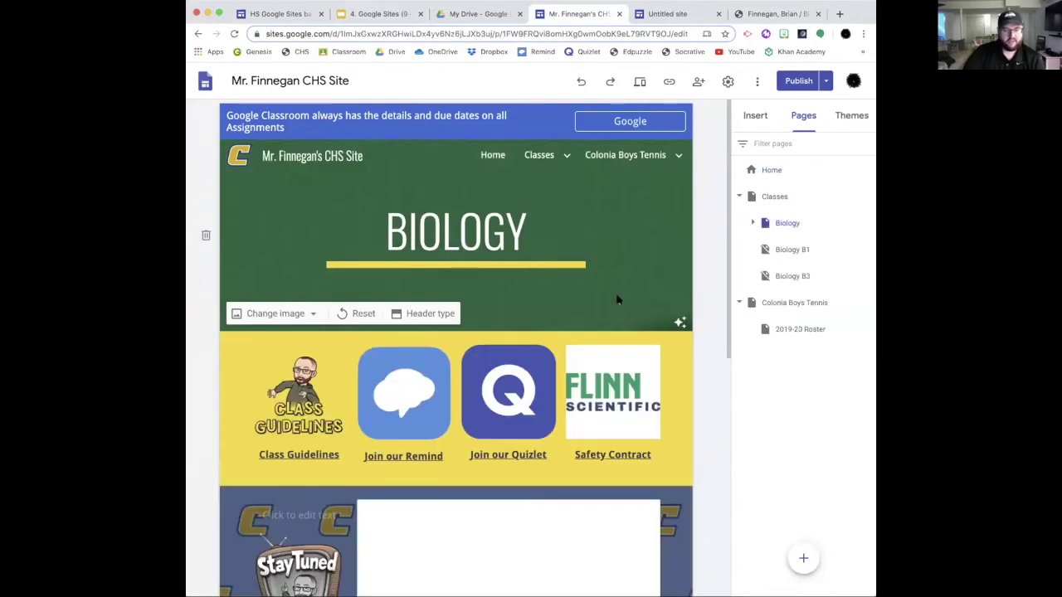
scroll(617, 300, "down", 10)
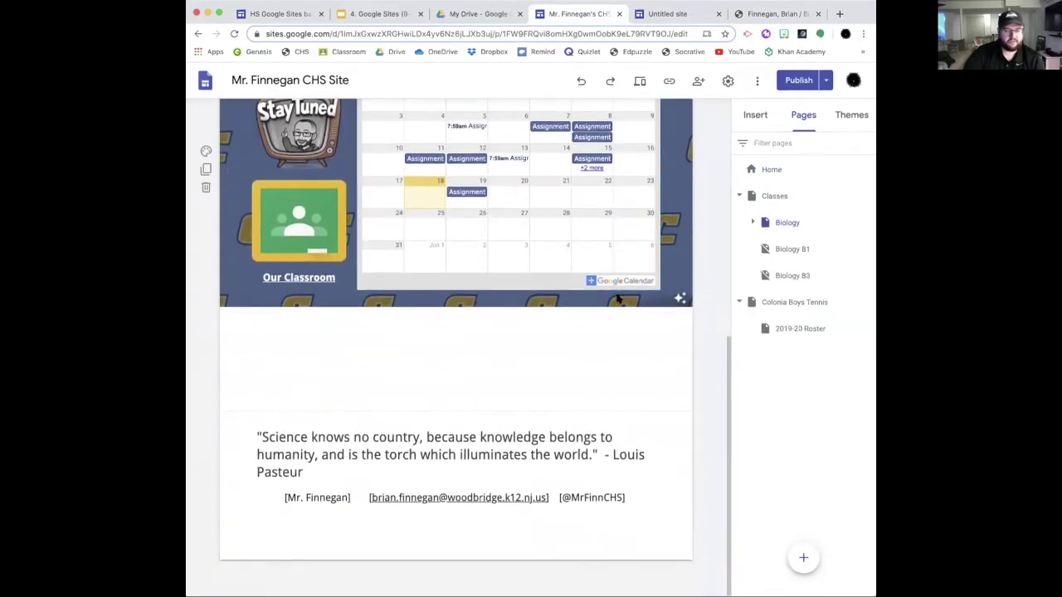
scroll(617, 300, "up", 10)
mouse_move(539, 157)
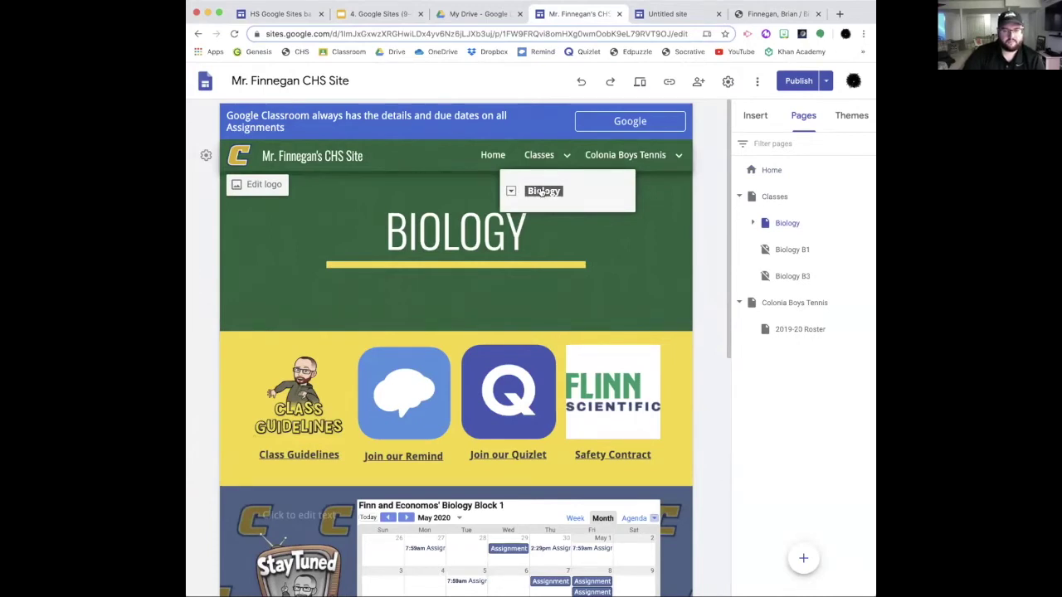
left_click(540, 155)
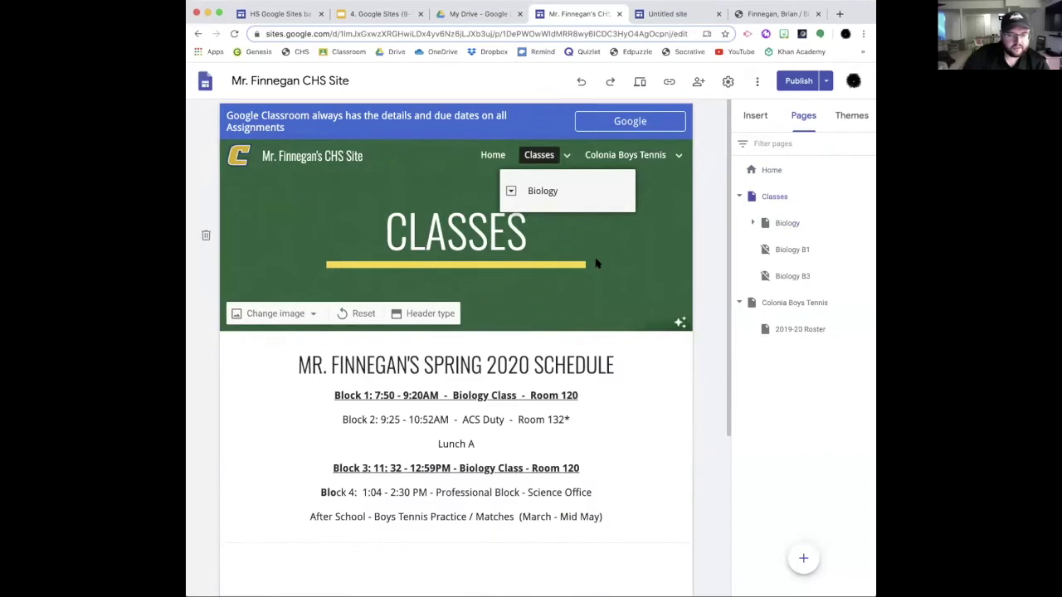
scroll(594, 259, "down", 3)
scroll(590, 253, "up", 3)
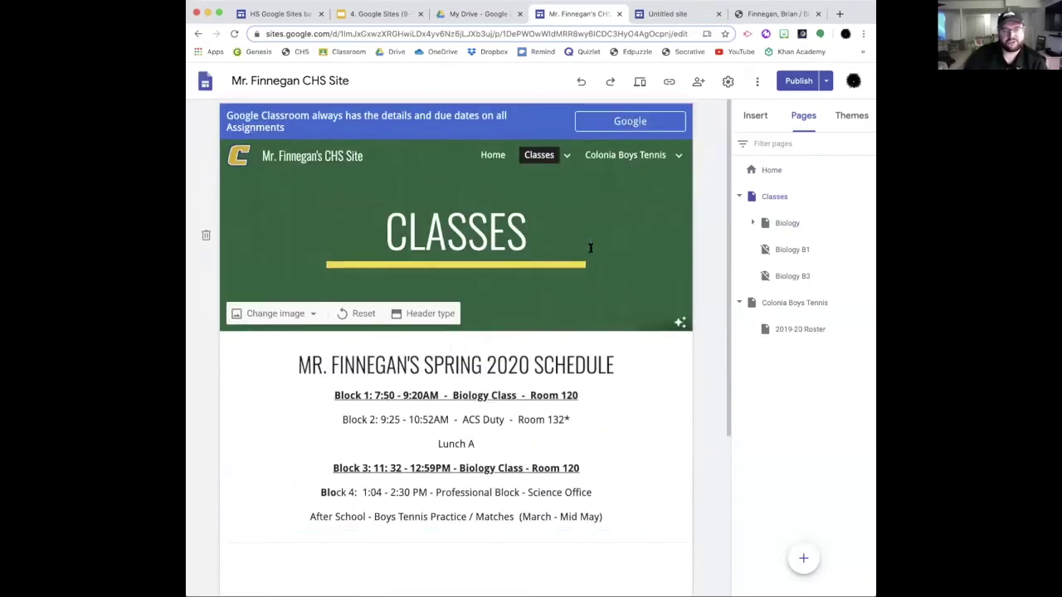
mouse_move(549, 156)
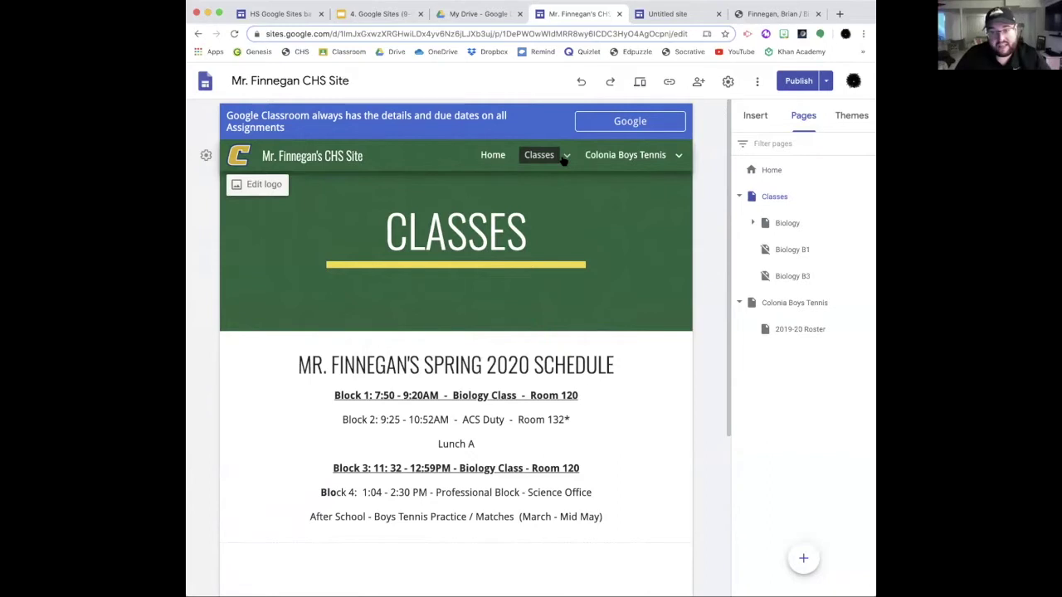
Step: View the Biology B1 and Biology B3 pages, then open Syllabus nested under Biology
left_click(791, 252)
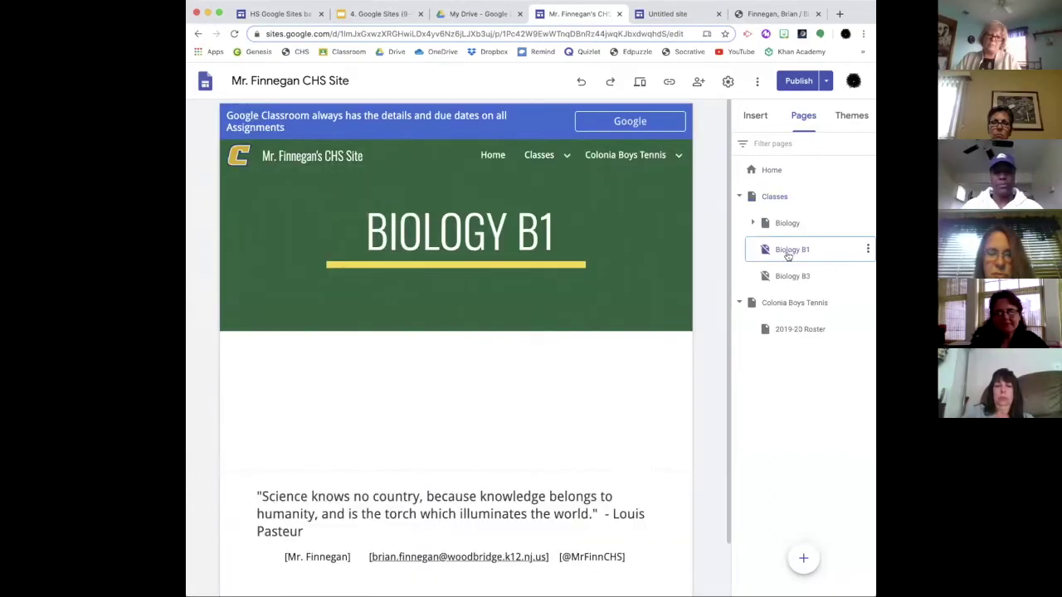
left_click(795, 276)
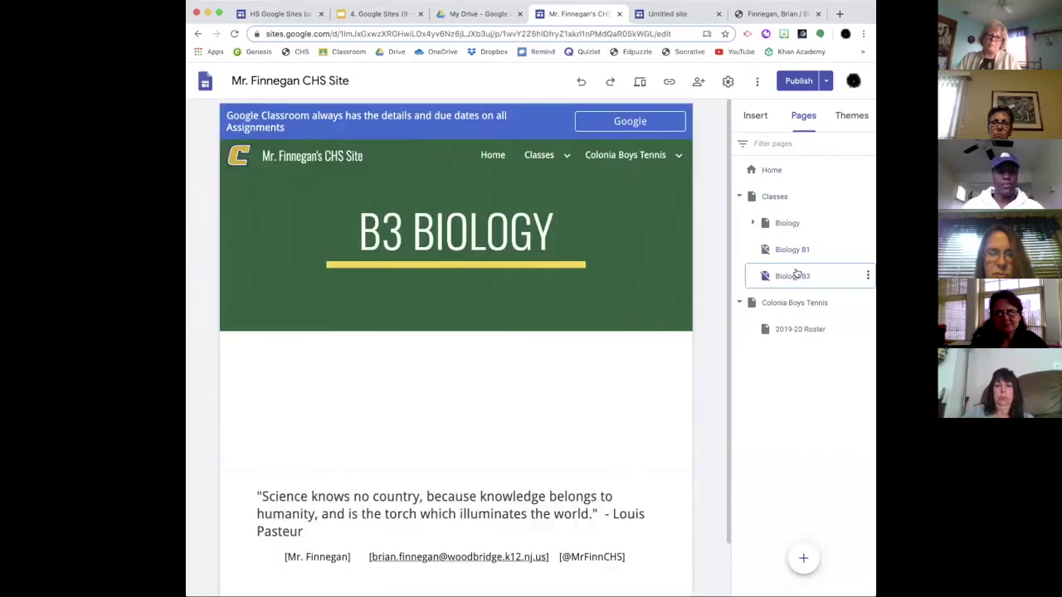
left_click(754, 222)
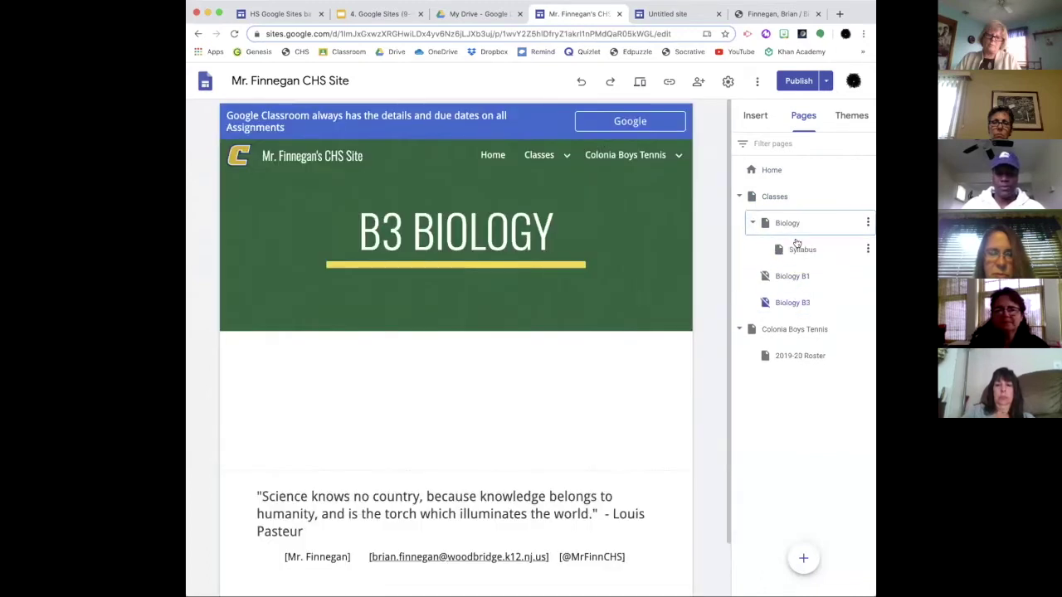
left_click(797, 251)
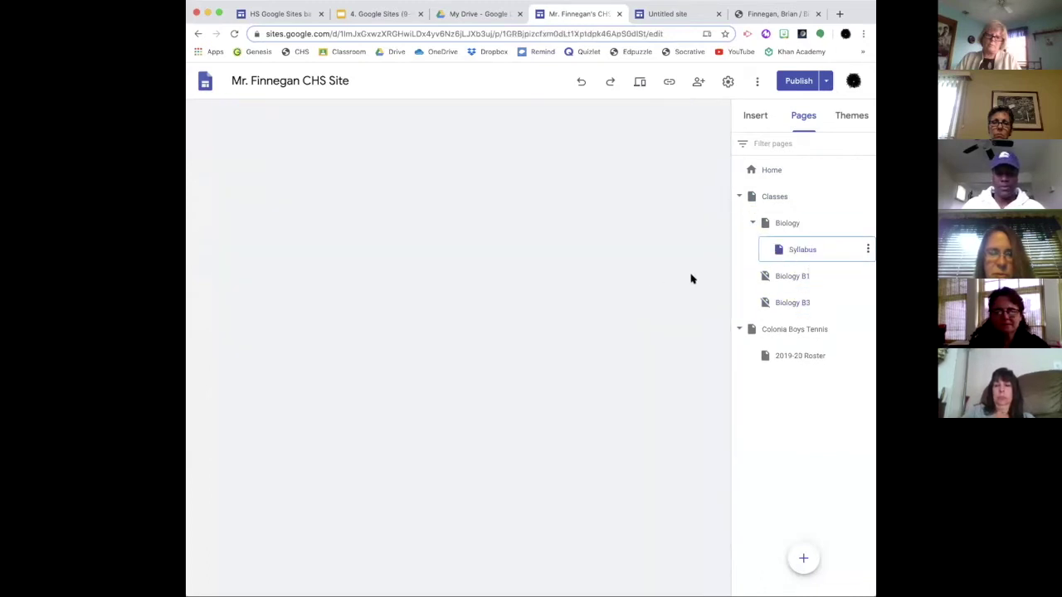
Step: Scroll the Syllabus page, then open the embedded syllabus document in a new tab
scroll(510, 323, "down", 5)
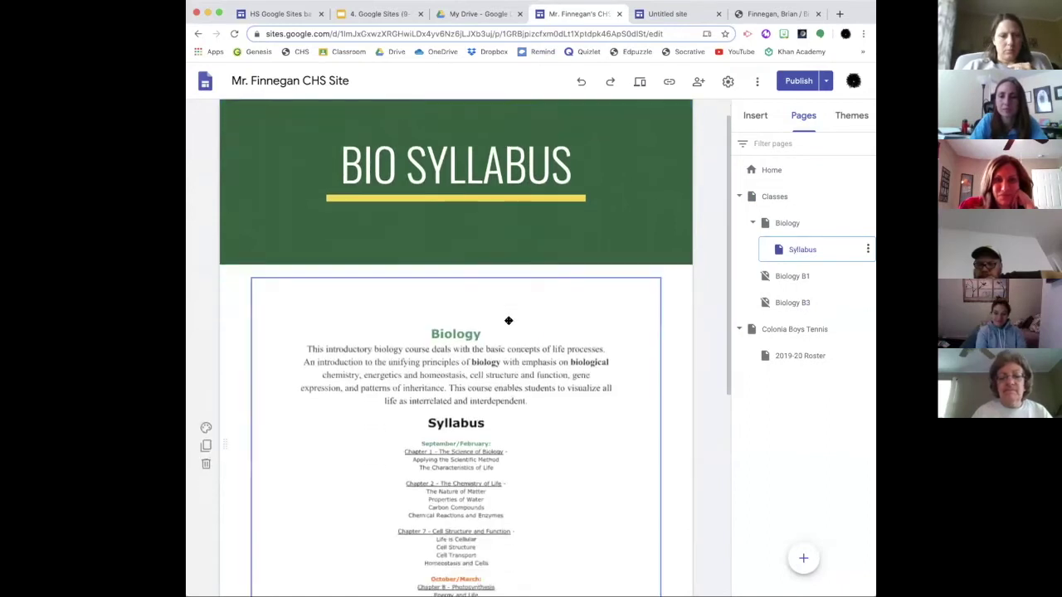
scroll(526, 344, "down", 1)
scroll(523, 341, "up", 2)
scroll(498, 307, "down", 1)
scroll(468, 272, "down", 1)
scroll(473, 277, "up", 2)
left_click(616, 224)
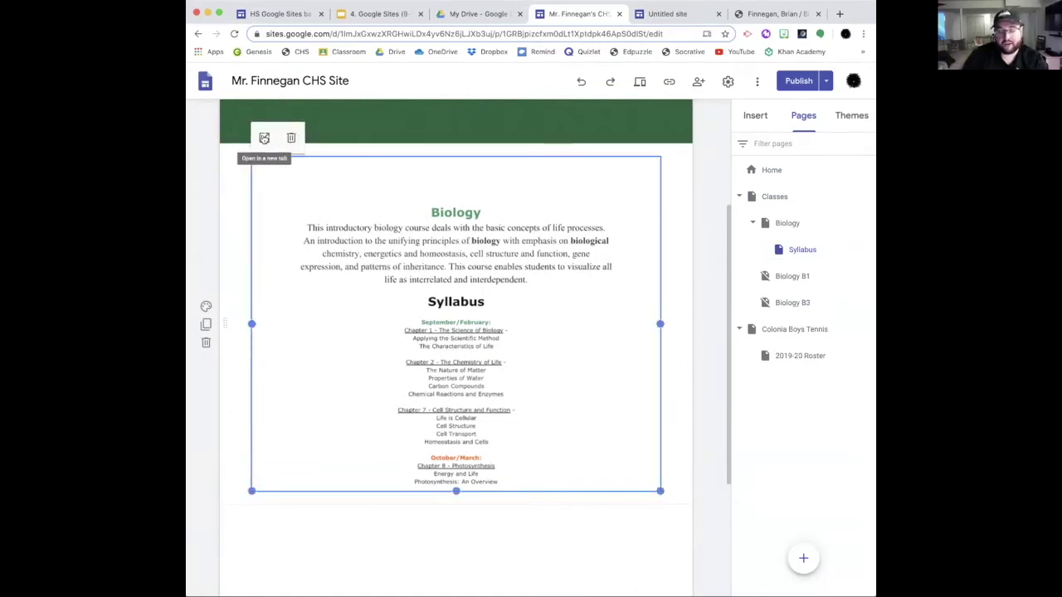
left_click(264, 138)
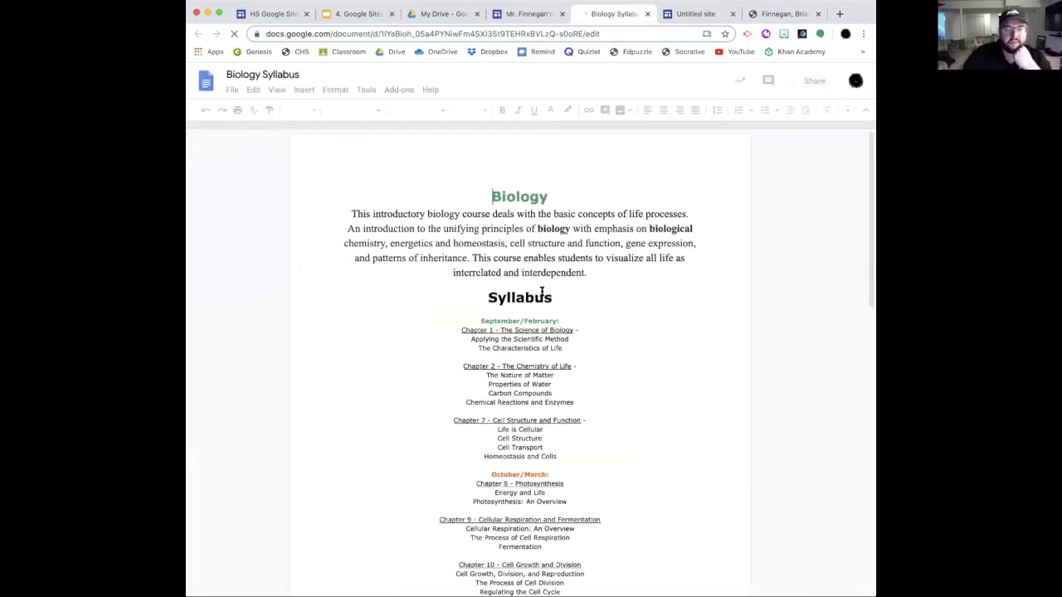
Step: Scroll the Biology Syllabus doc, compare it with the old school page, then return to Sites
scroll(540, 287, "down", 5)
scroll(540, 286, "down", 3)
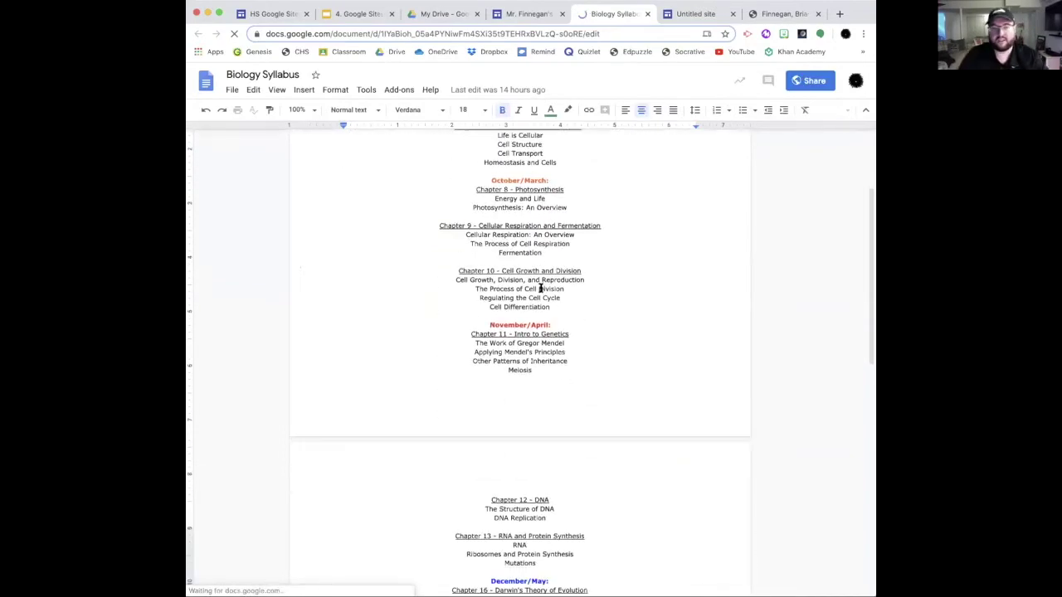
left_click(772, 14)
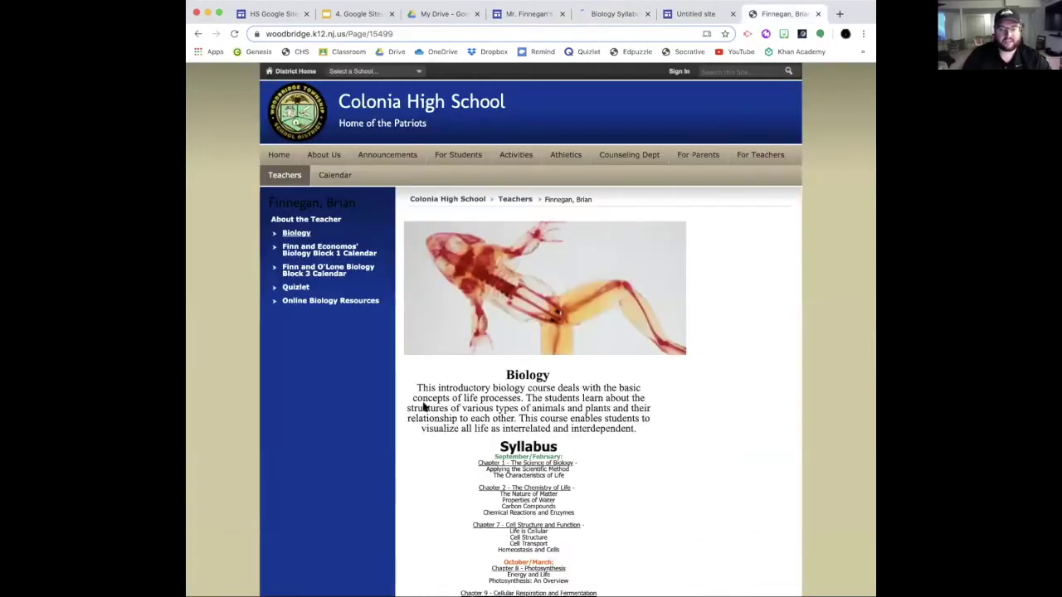
left_click_drag(417, 388, 580, 596)
left_click(604, 18)
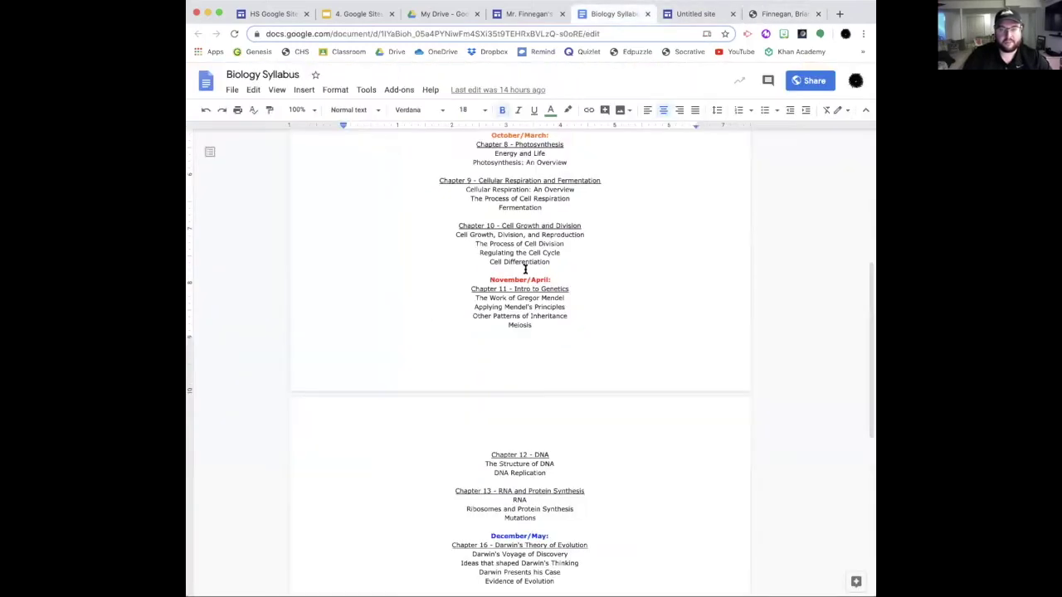
scroll(512, 308, "up", 5)
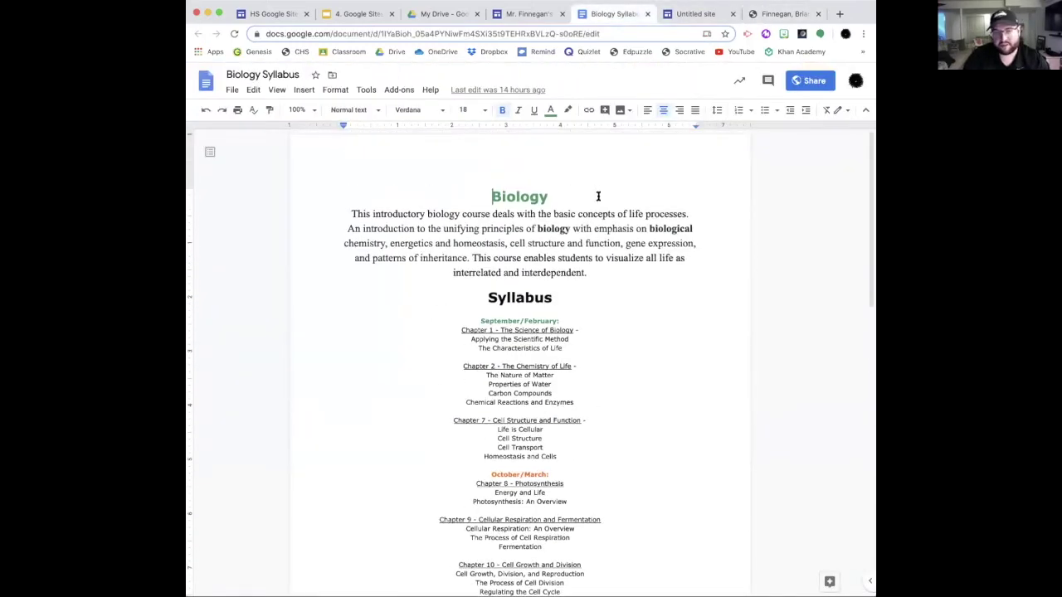
left_click(502, 15)
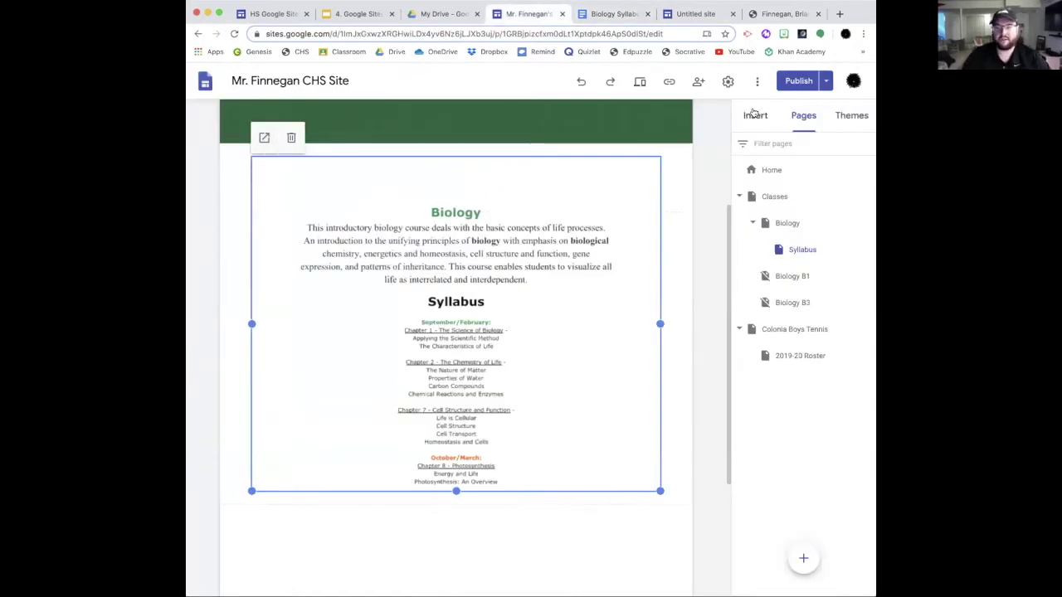
Step: Show the Insert panel's elements and browse the Google Docs available to embed
left_click(753, 114)
scroll(783, 360, "down", 3)
scroll(782, 360, "up", 2)
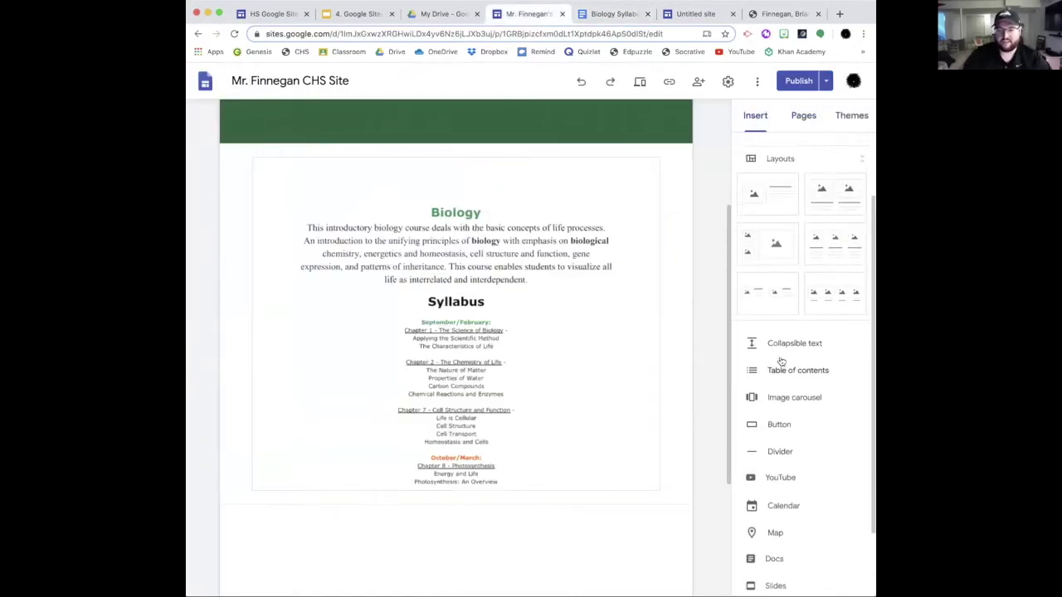
scroll(782, 360, "down", 1)
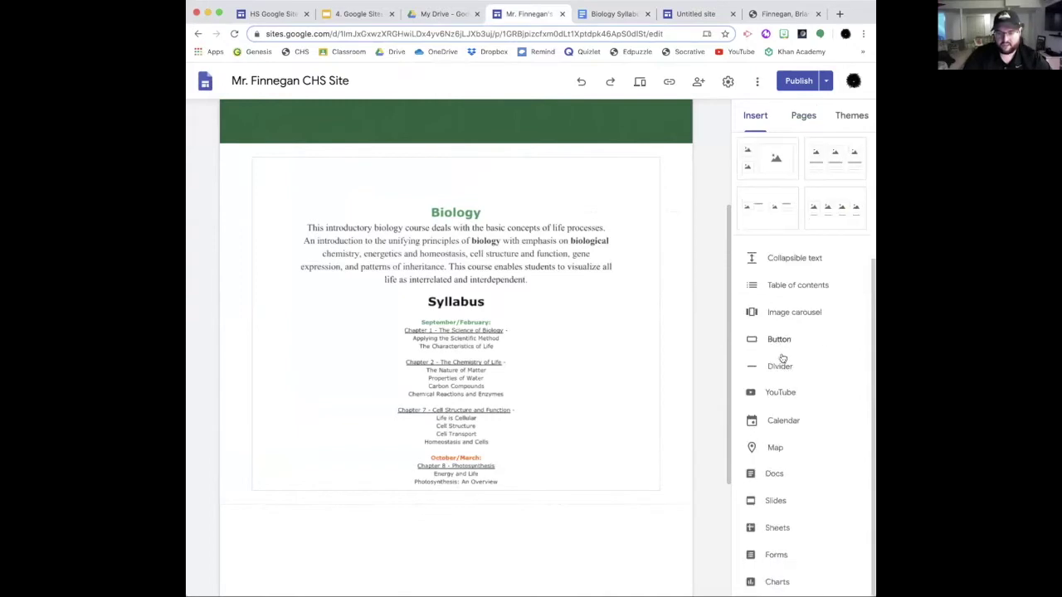
left_click(775, 474)
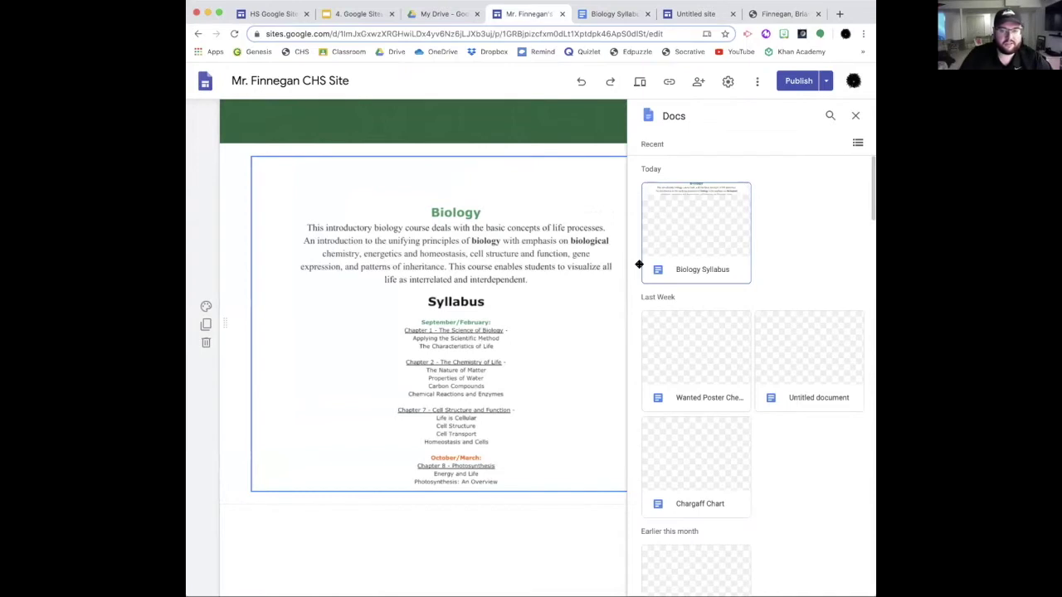
Step: Select the Biology Syllabus and boys tennis docs, then close the picker without inserting
left_click(687, 241)
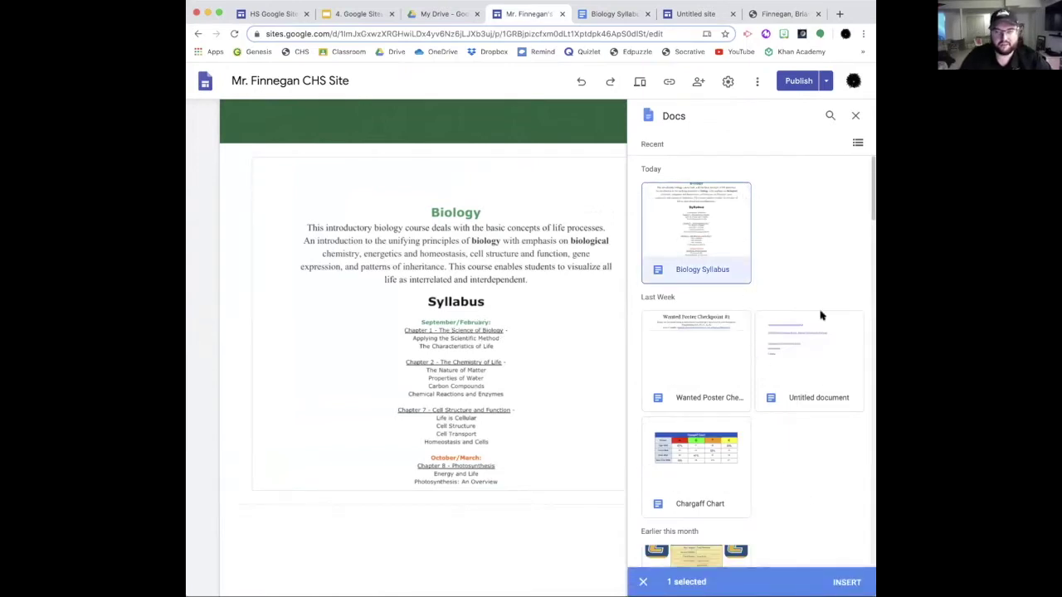
scroll(741, 332, "down", 1)
scroll(741, 332, "down", 5)
left_click(681, 240)
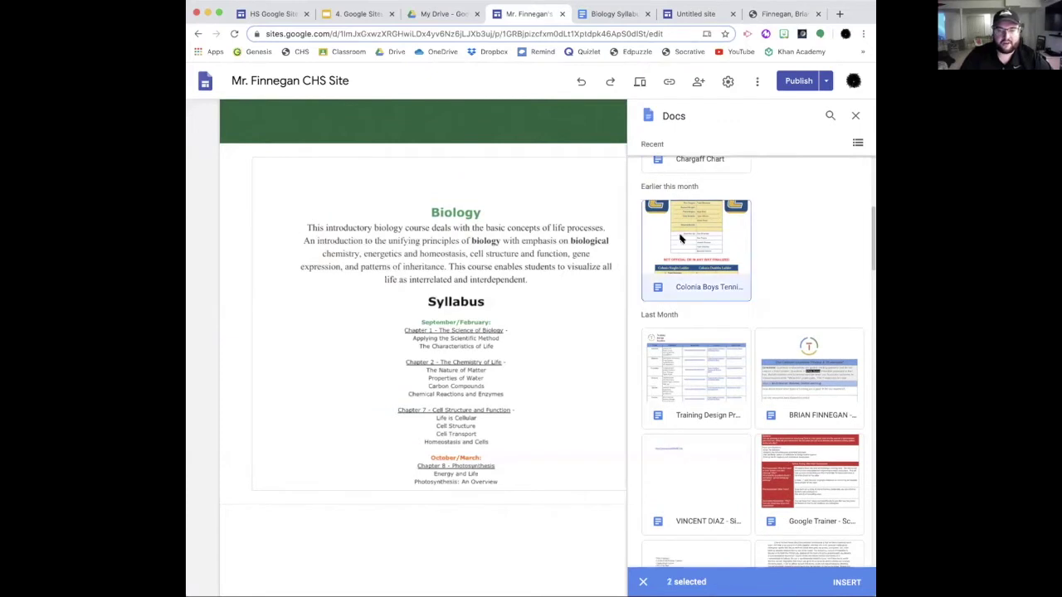
scroll(681, 240, "up", 2)
scroll(689, 304, "up", 1)
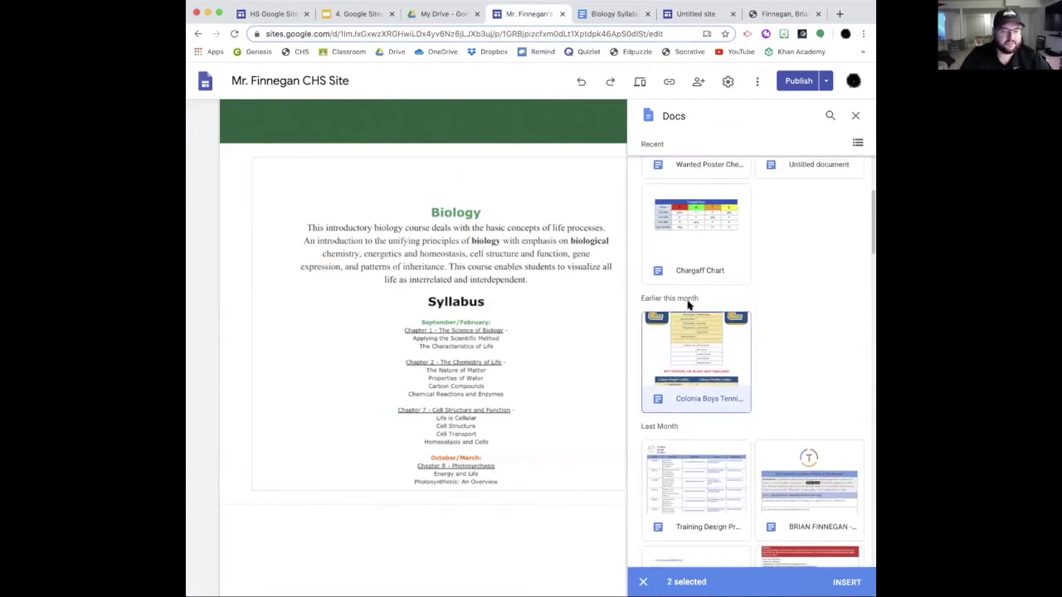
scroll(719, 355, "up", 3)
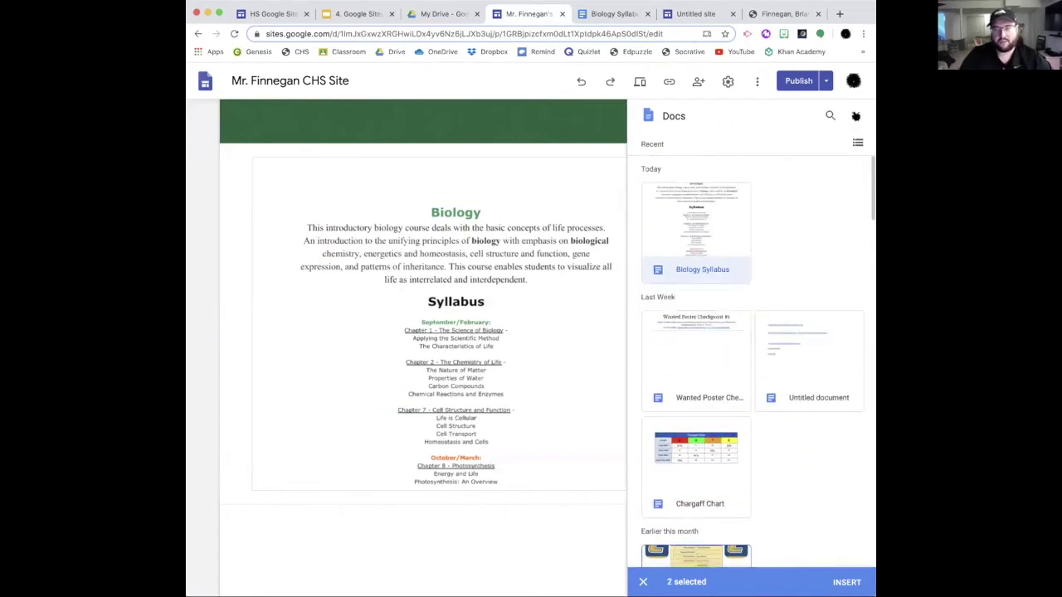
left_click(855, 115)
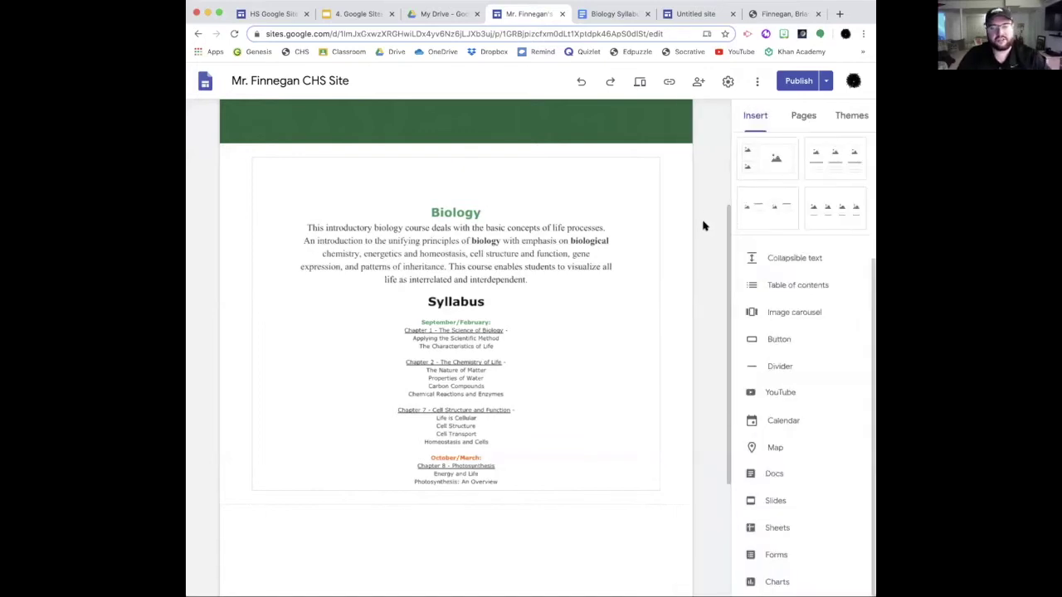
Step: Switch to the old Colonia High School teacher page and scroll up its Biology syllabus
left_click(770, 13)
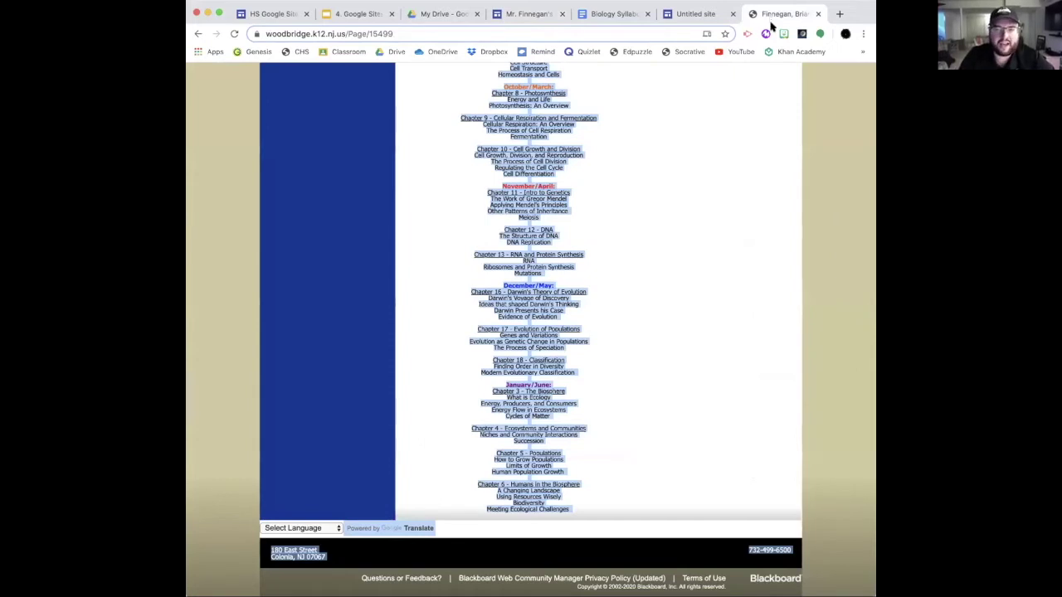
scroll(713, 158, "up", 5)
mouse_move(704, 156)
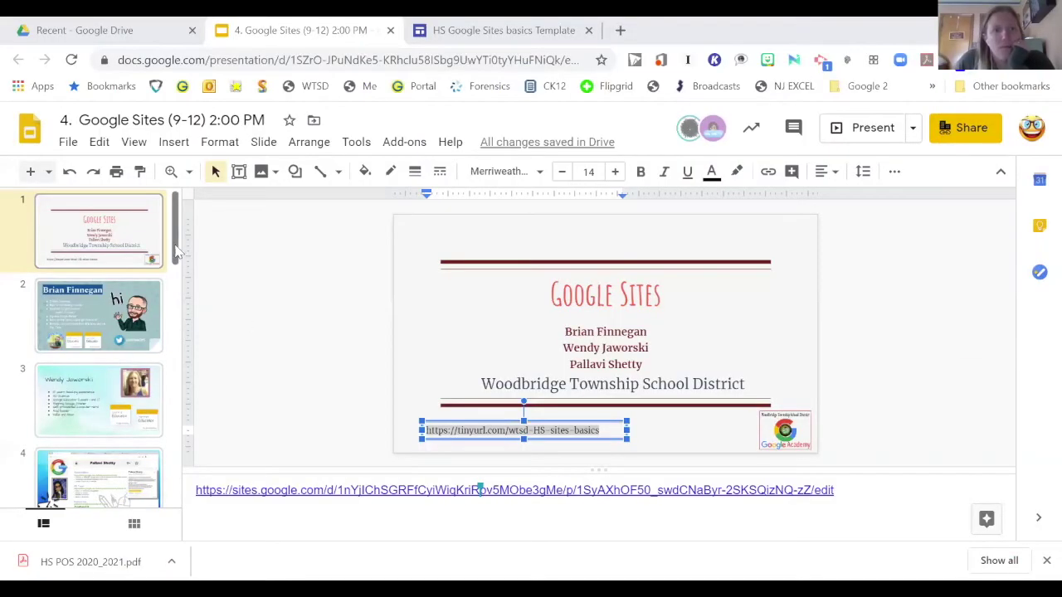
Step: Move through the filmstrip to slide 11, Walkthrough Basics – Publishing & Updating (1)
left_click_drag(176, 253, 184, 418)
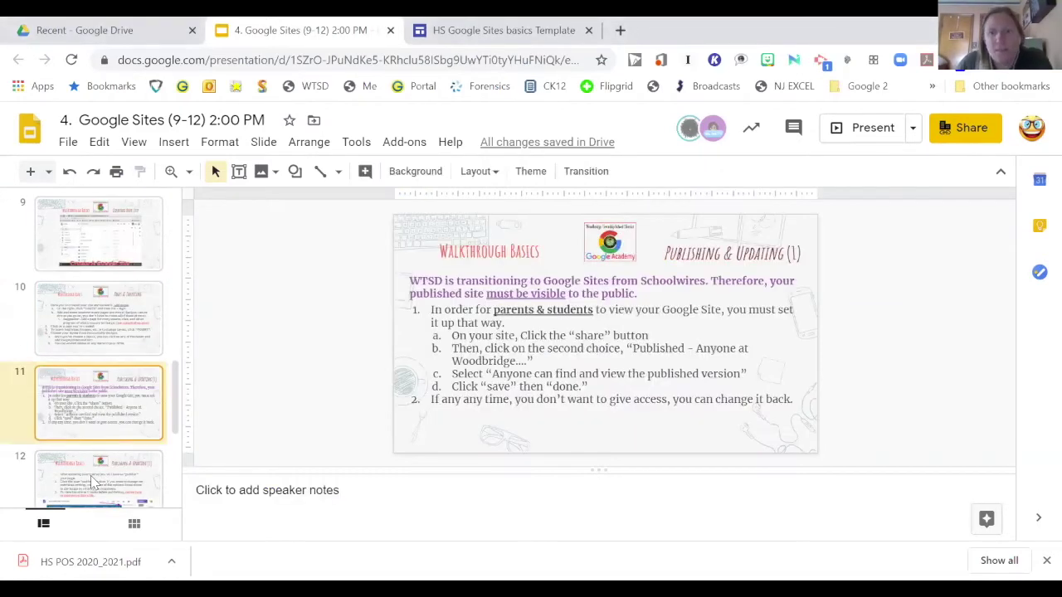
left_click(91, 477)
key("Up")
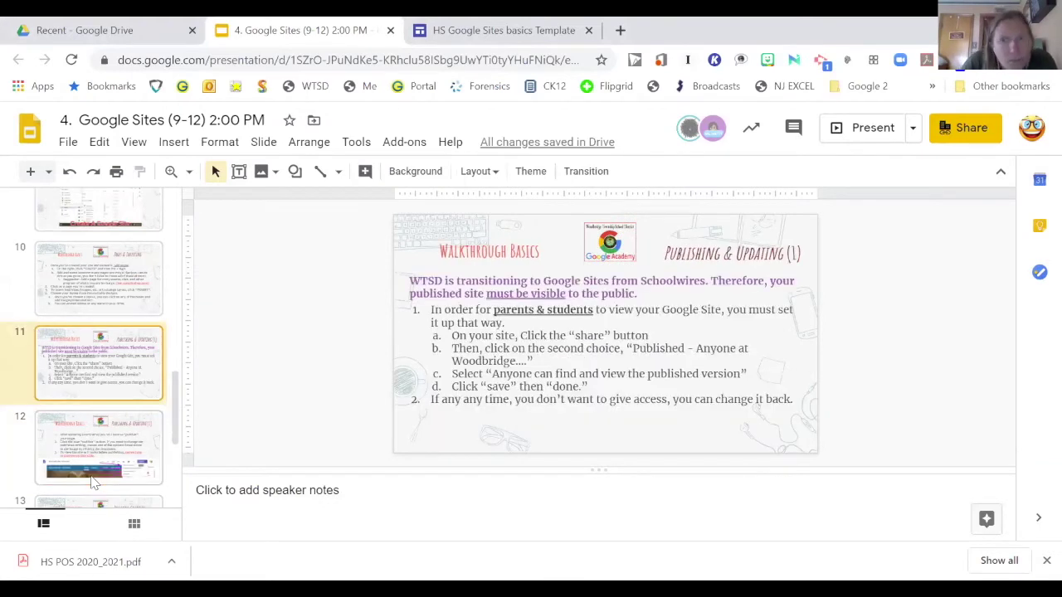
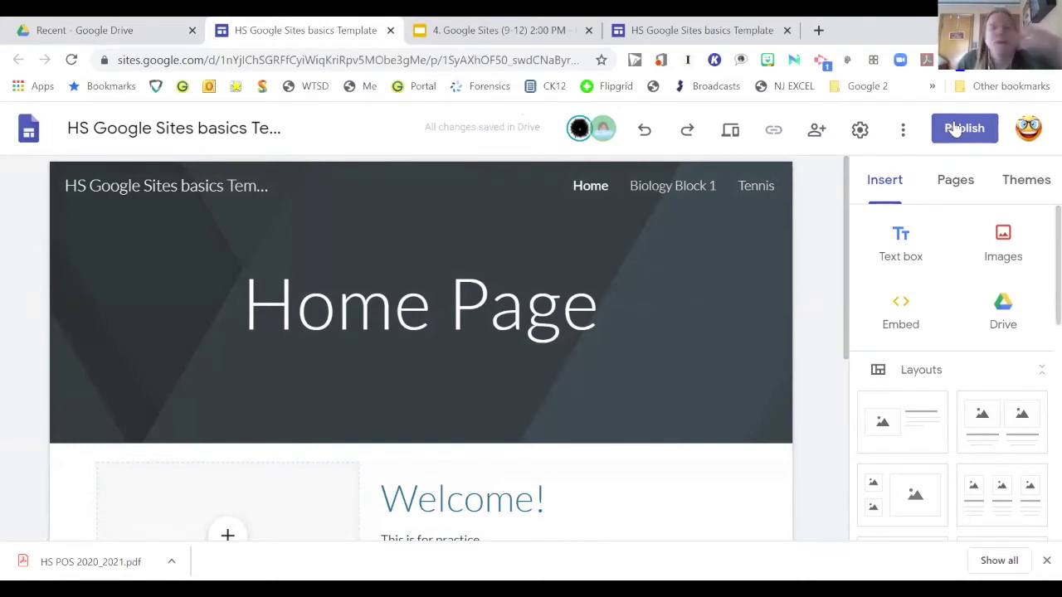
Step: Start publishing and try web addresses until 'samplesite' is accepted, then open the viewing settings
left_click(955, 128)
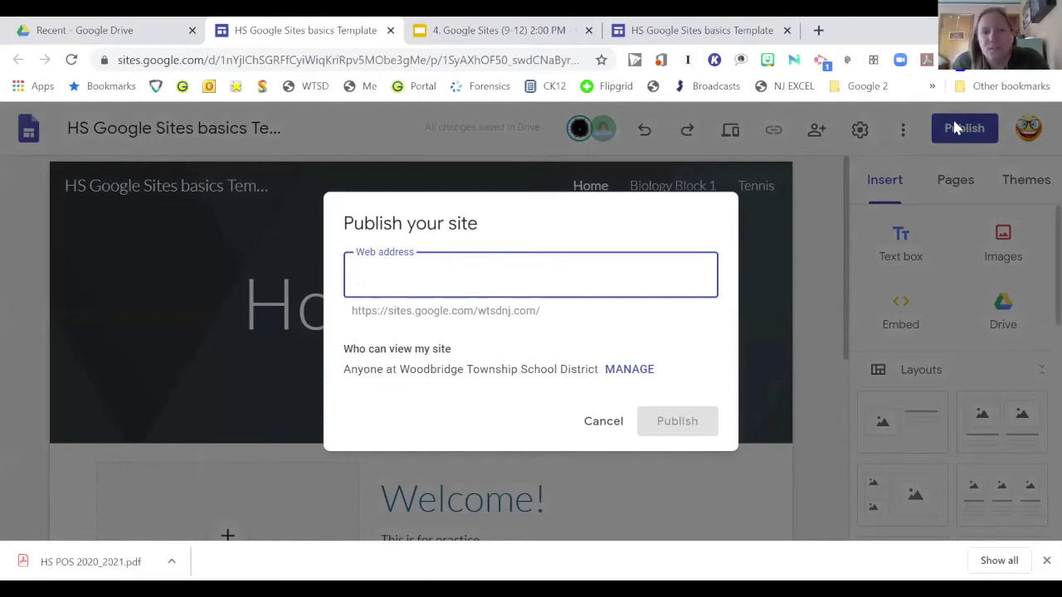
type("hs")
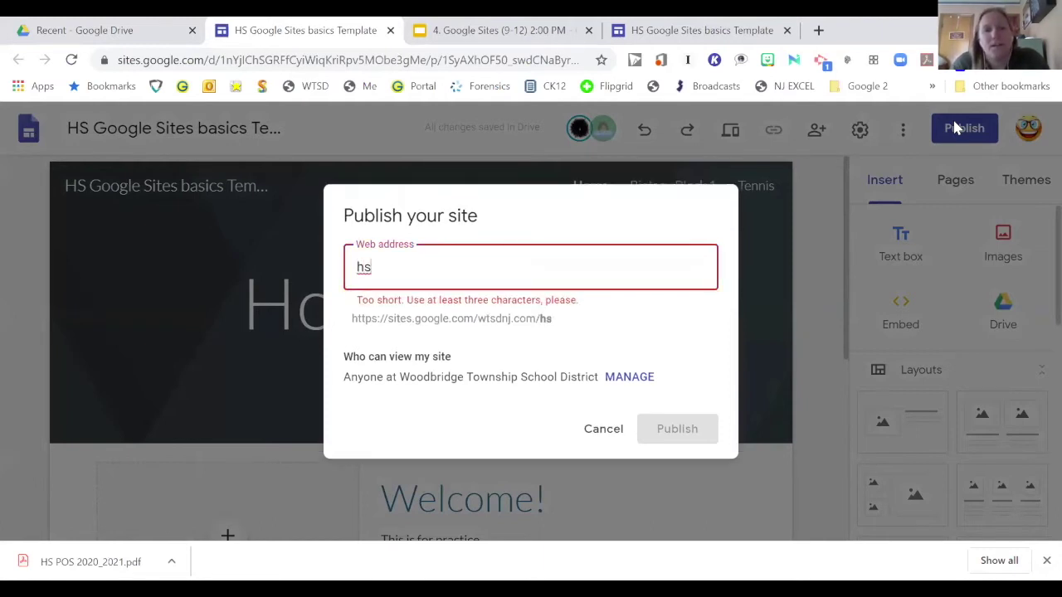
type("google")
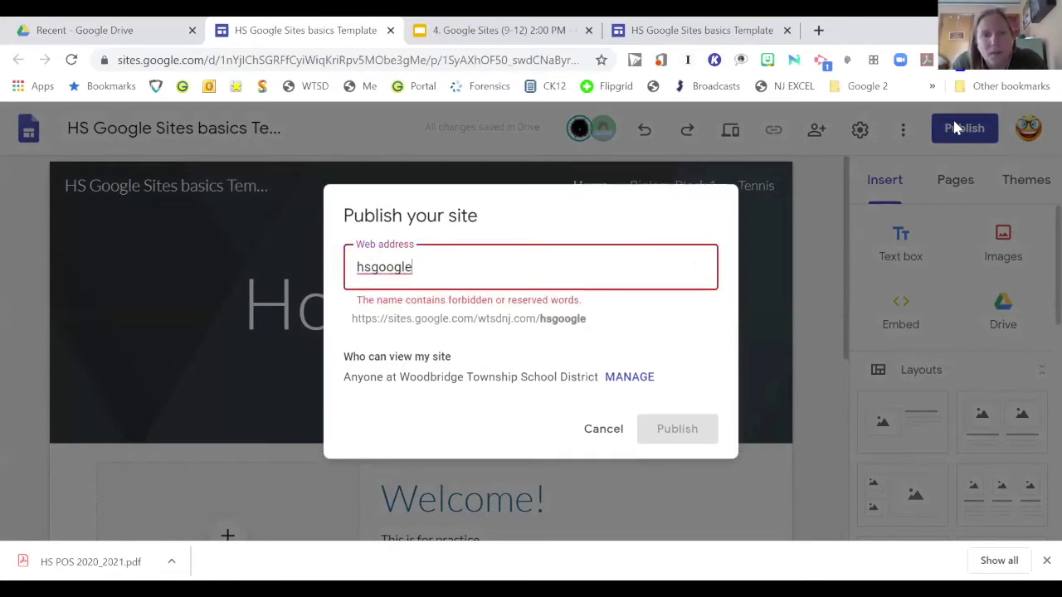
type("basi")
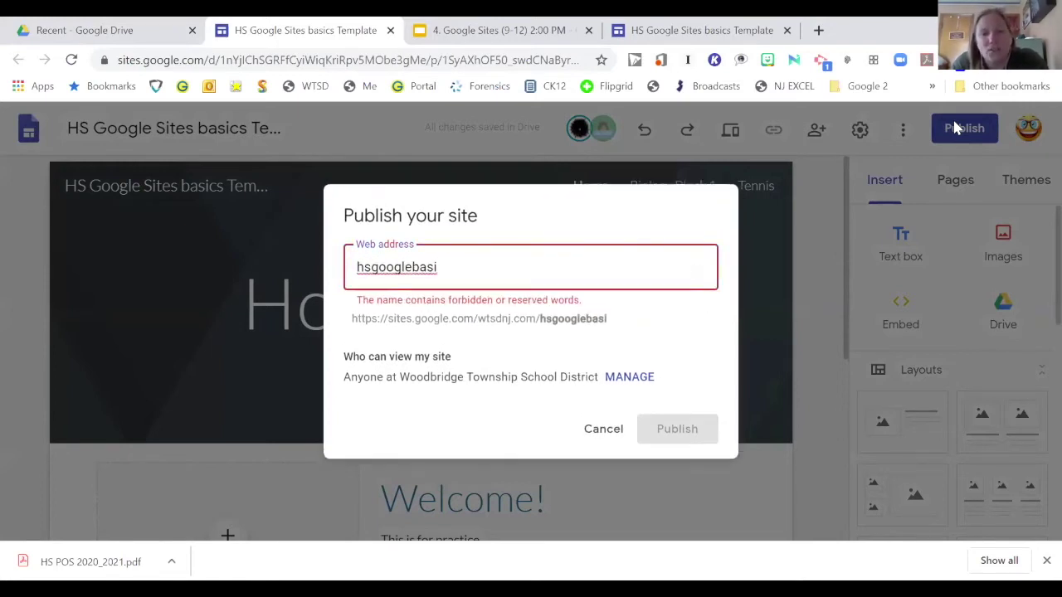
type("cs")
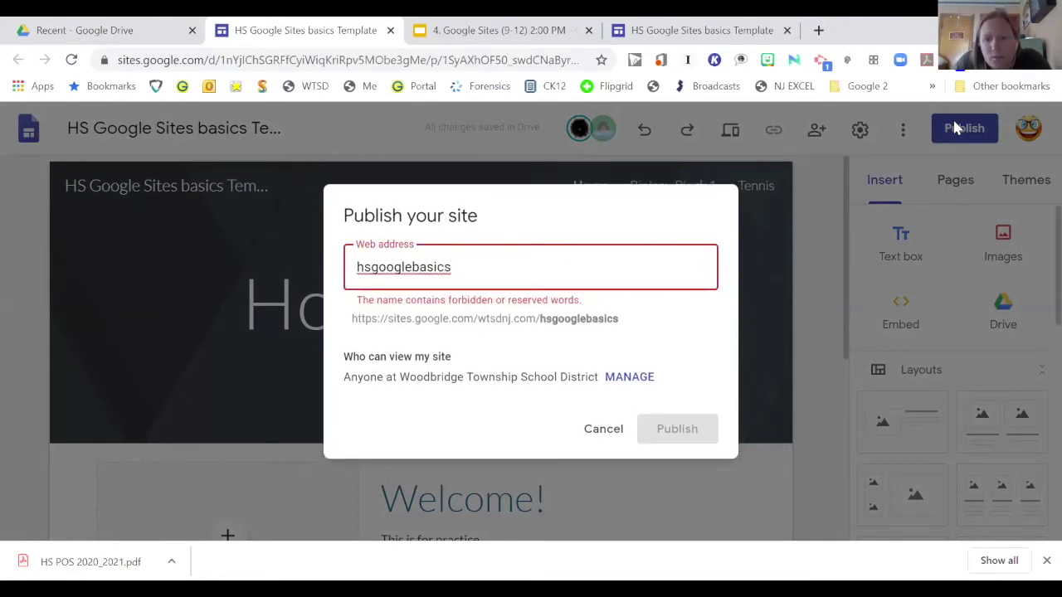
key("BackSpace")
key("BackSpace")
key("BackSpace")
key("BackSpace")
key("BackSpace")
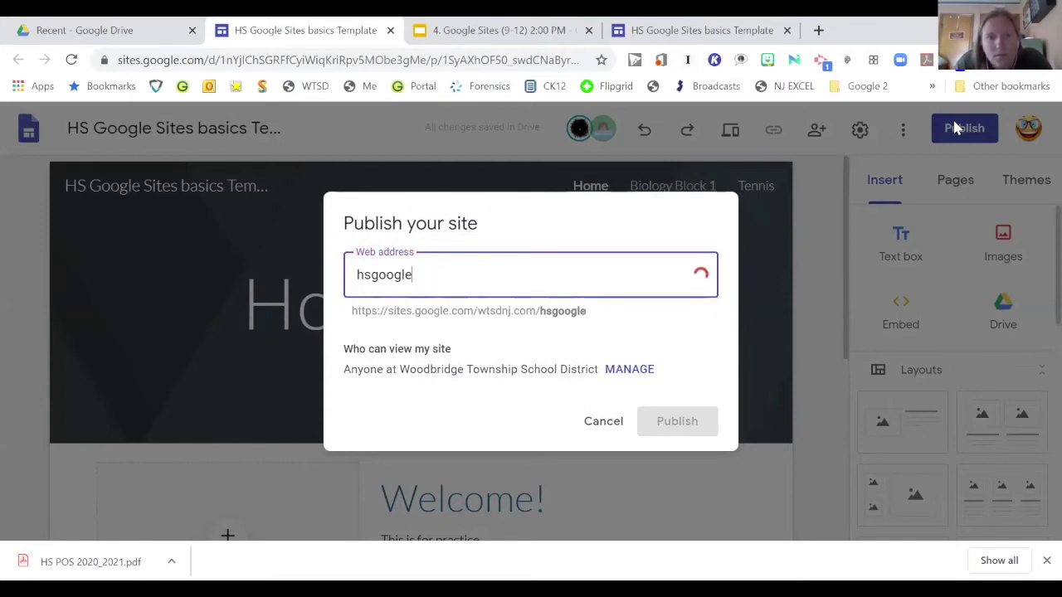
key("BackSpace")
key("BackSpace")
key("BackSpace")
key("BackSpace")
key("BackSpace")
key("BackSpace")
key("BackSpace")
key("BackSpace")
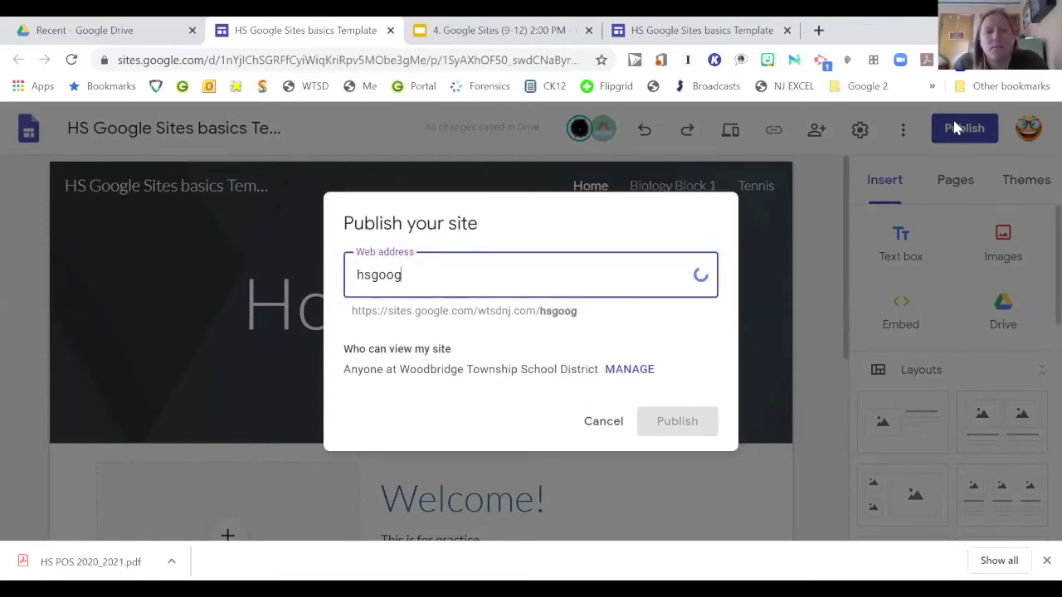
type("google")
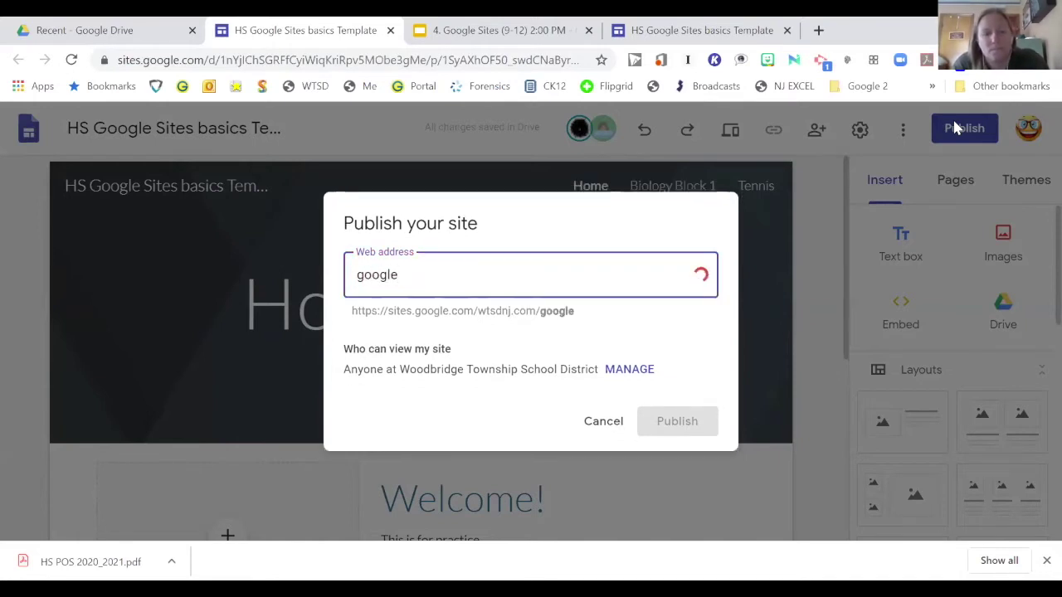
type("wtsdhs")
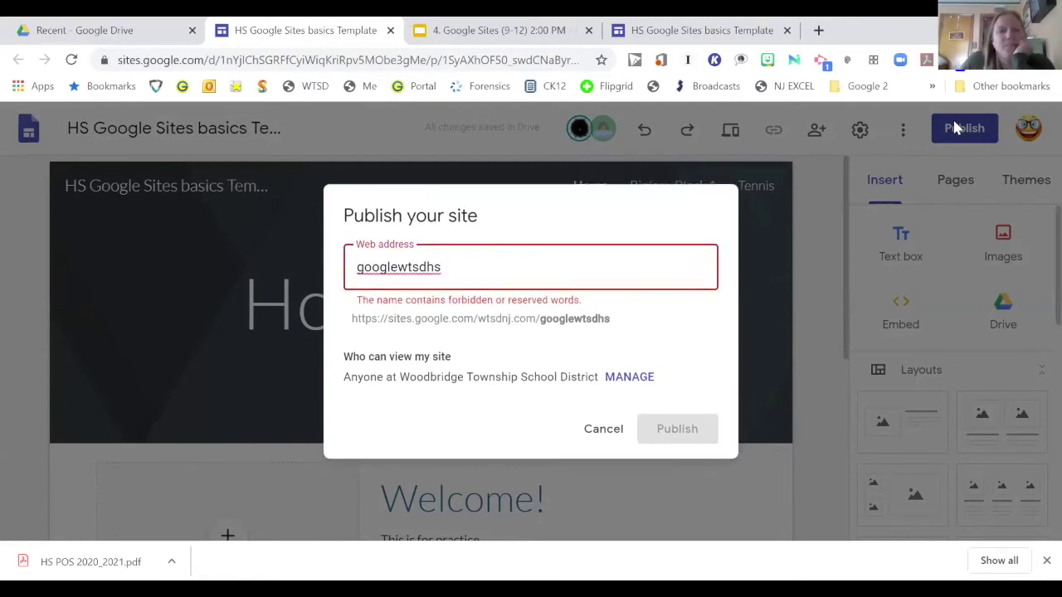
key("BackSpace")
key("BackSpace")
key("BackSpace")
key("BackSpace")
key("BackSpace")
key("BackSpace")
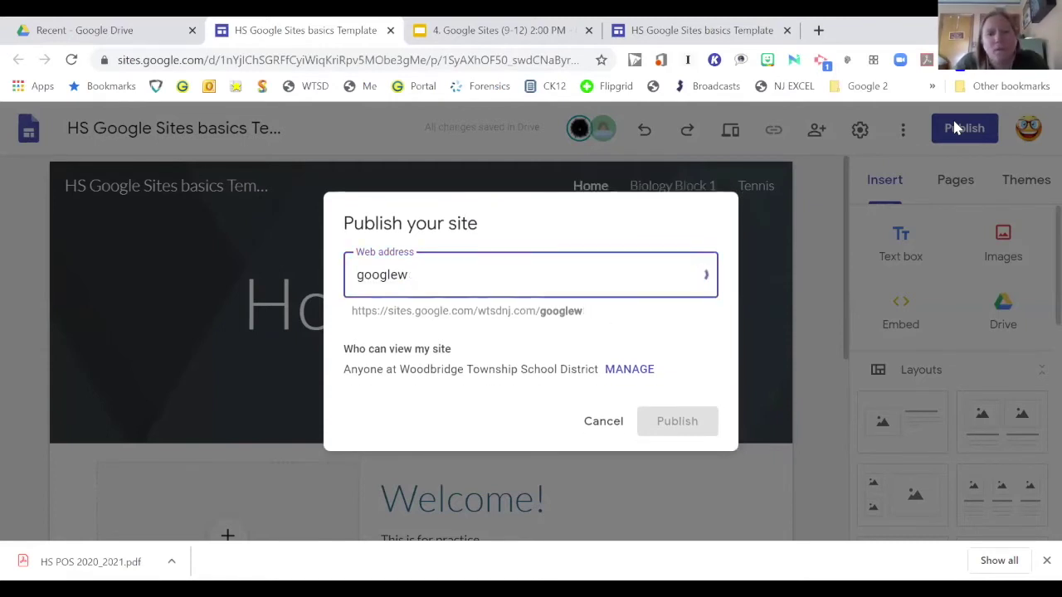
type("-h")
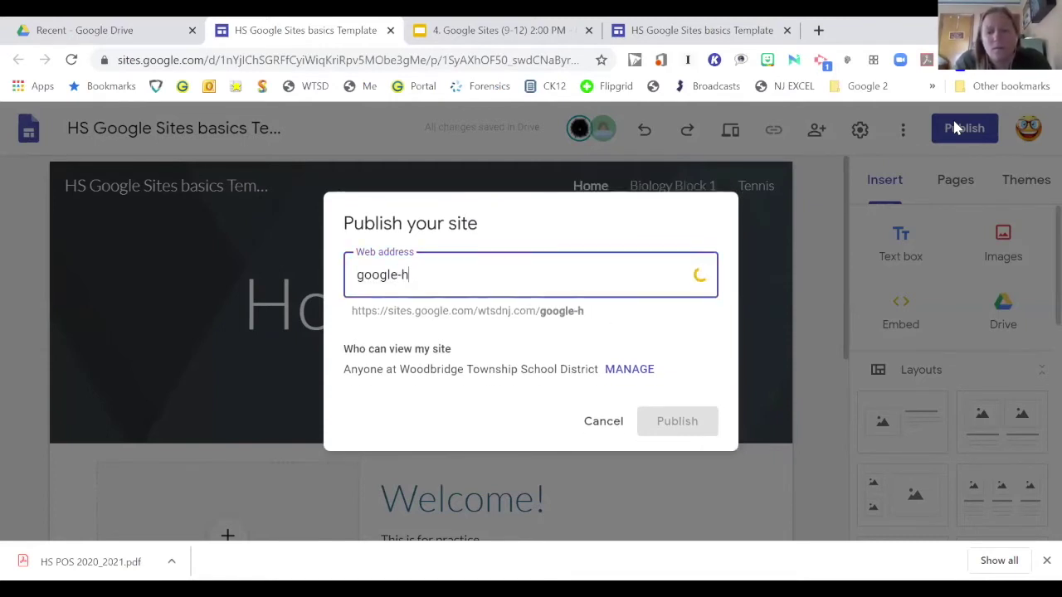
type("s-wtsd")
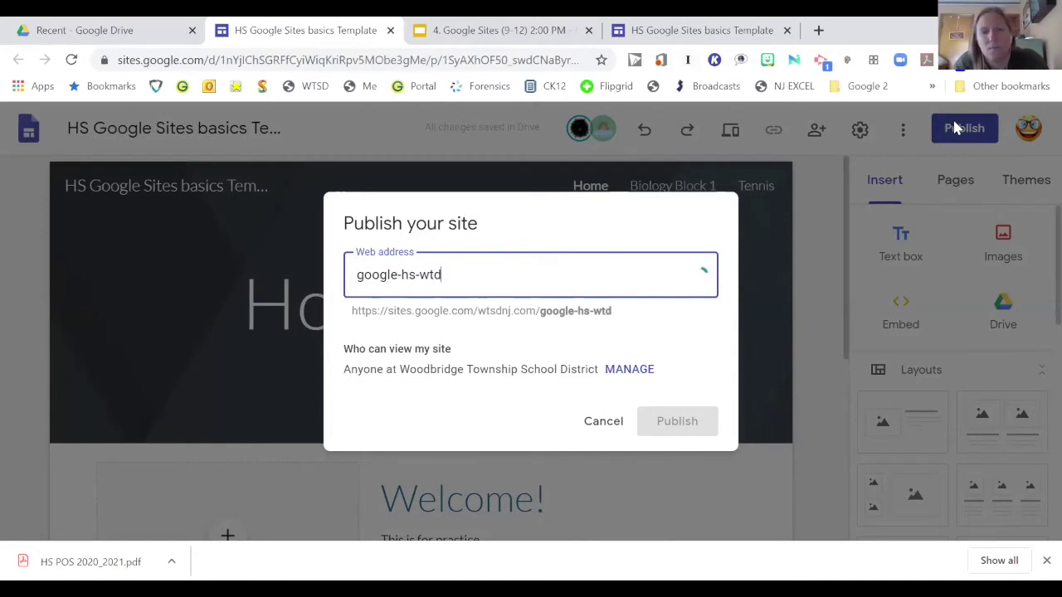
key("BackSpace")
type("sd")
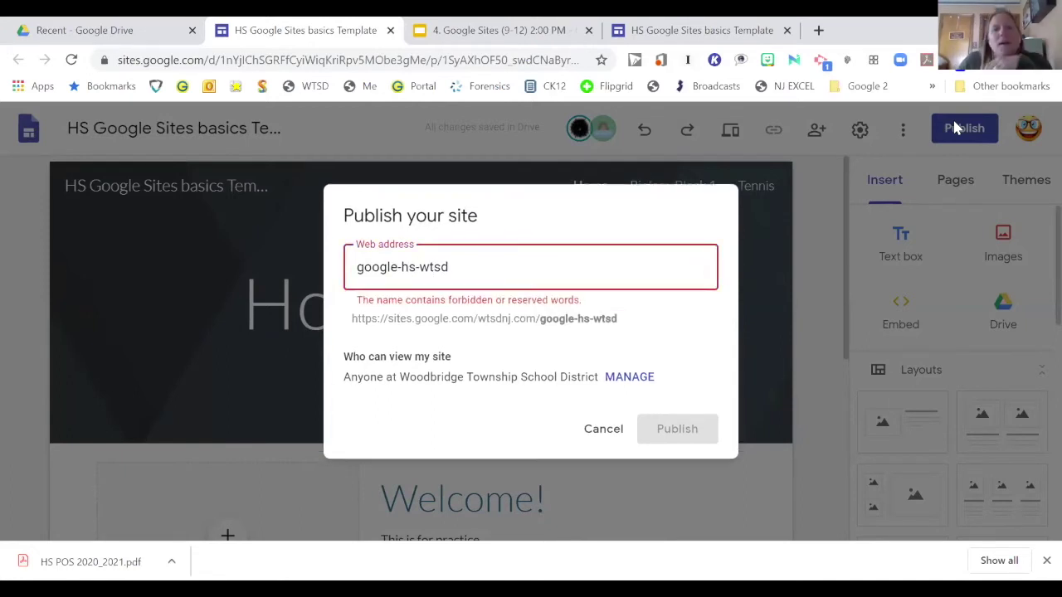
key("BackSpace")
key("BackSpace")
key("BackSpace")
key("BackSpace")
key("BackSpace")
key("BackSpace")
key("BackSpace")
key("BackSpace")
key("BackSpace")
key("BackSpace")
key("BackSpace")
key("BackSpace")
key("BackSpace")
key("BackSpace")
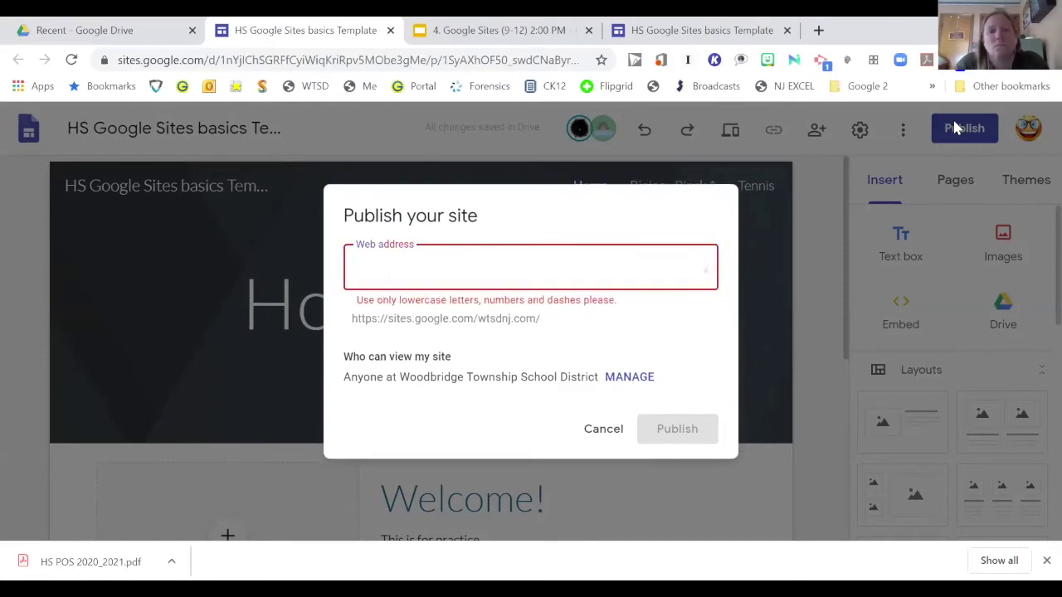
type("sampl")
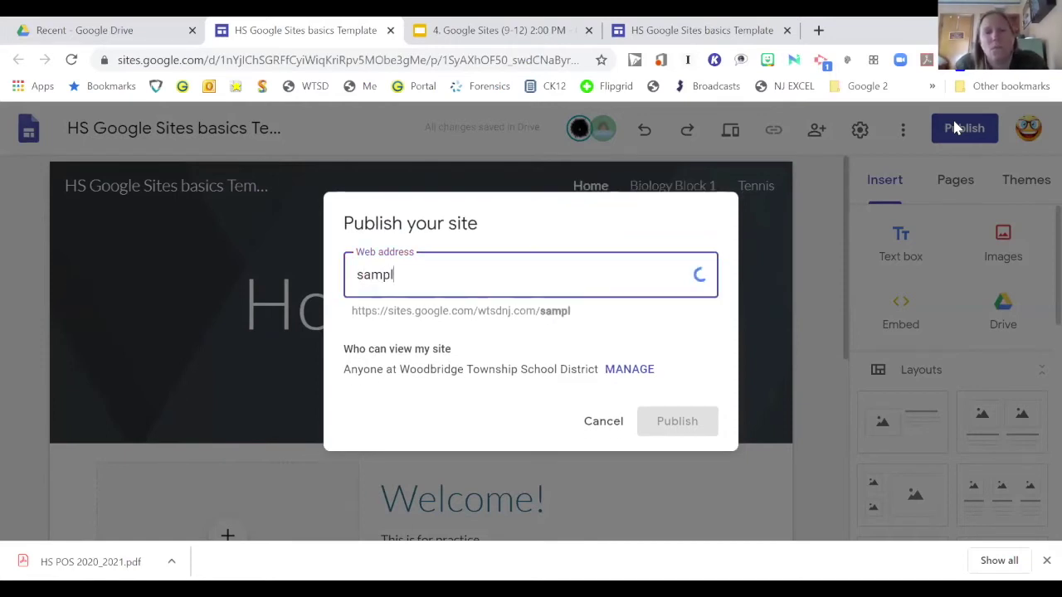
type("esite")
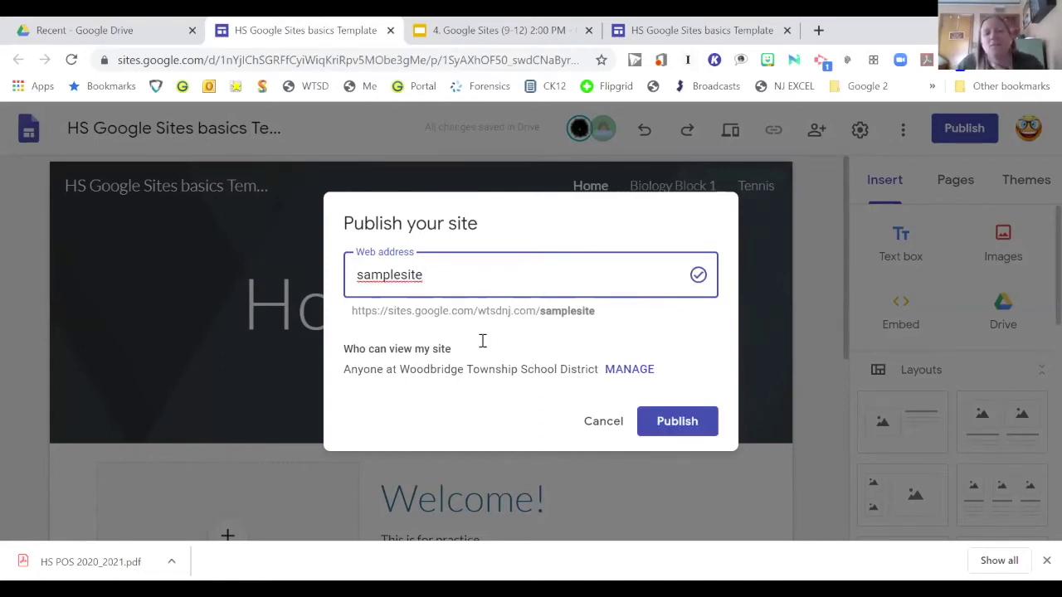
key("Return")
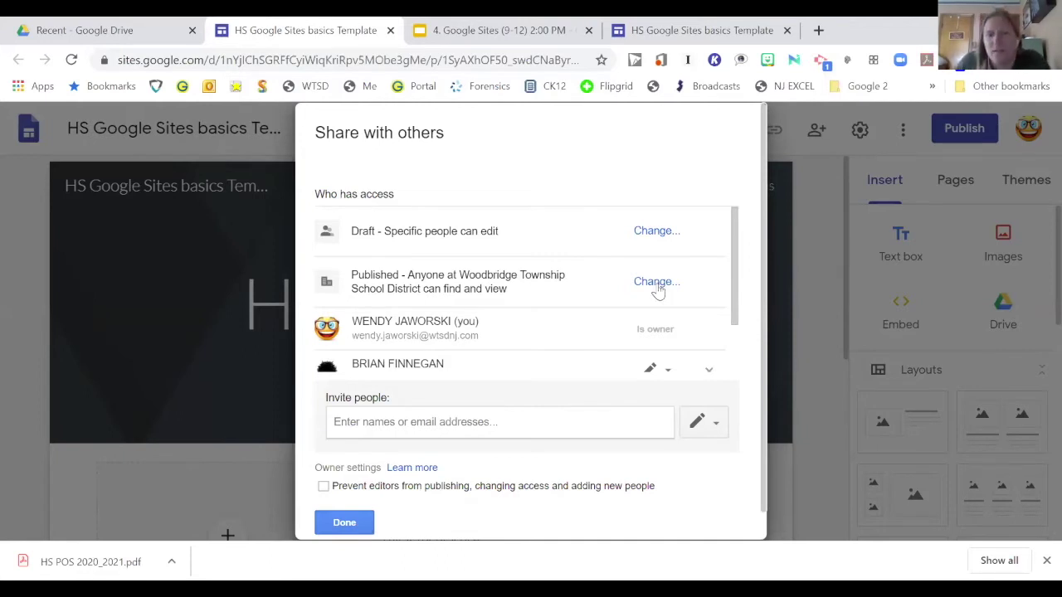
Step: Set the published site to 'Anyone can find and view', save, and finish sharing
left_click(660, 284)
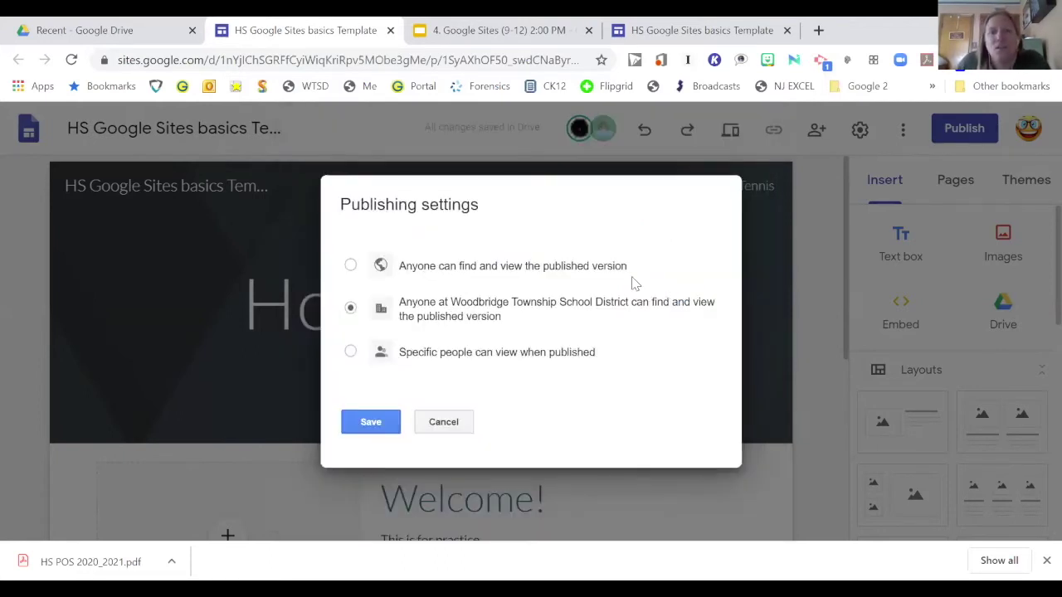
left_click(350, 266)
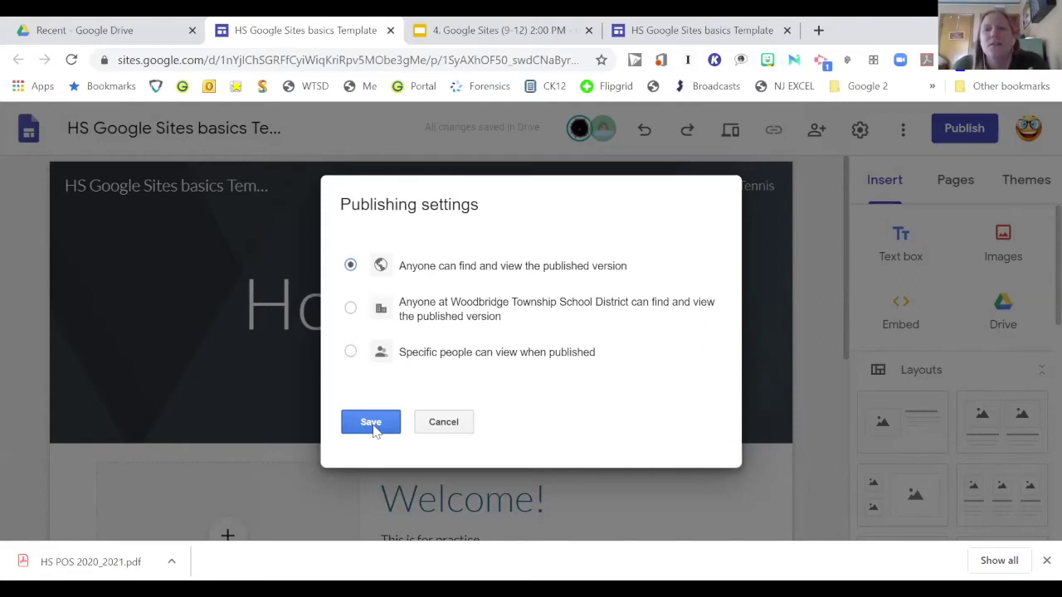
left_click(370, 423)
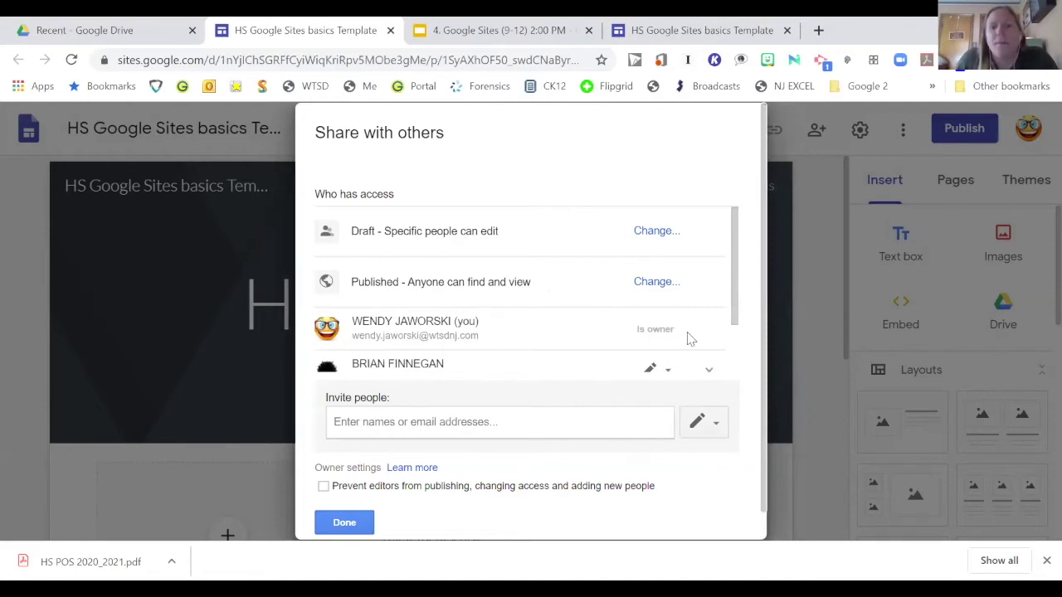
left_click_drag(734, 296, 737, 362)
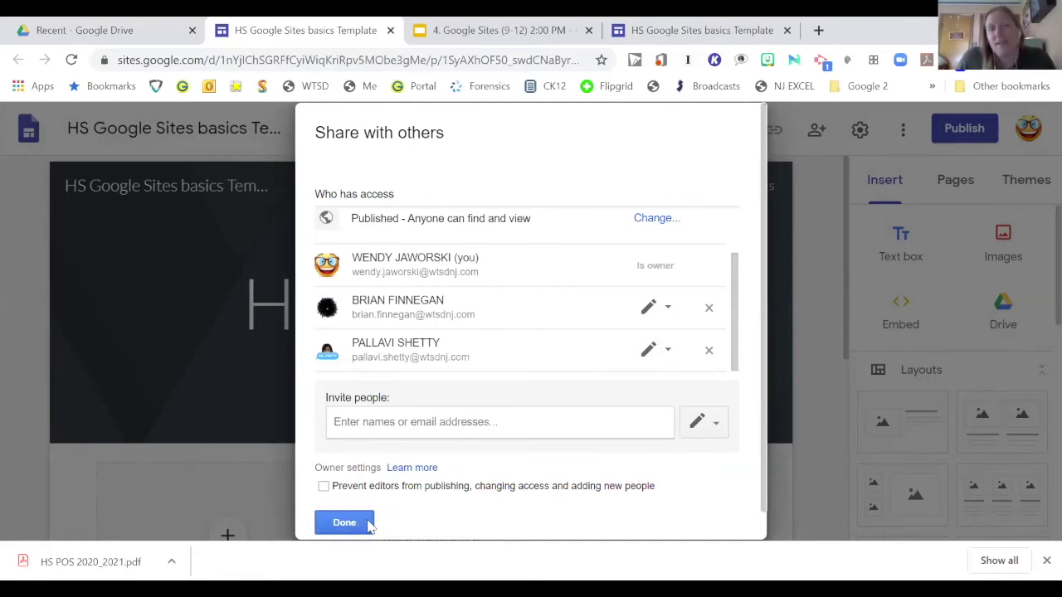
left_click(349, 522)
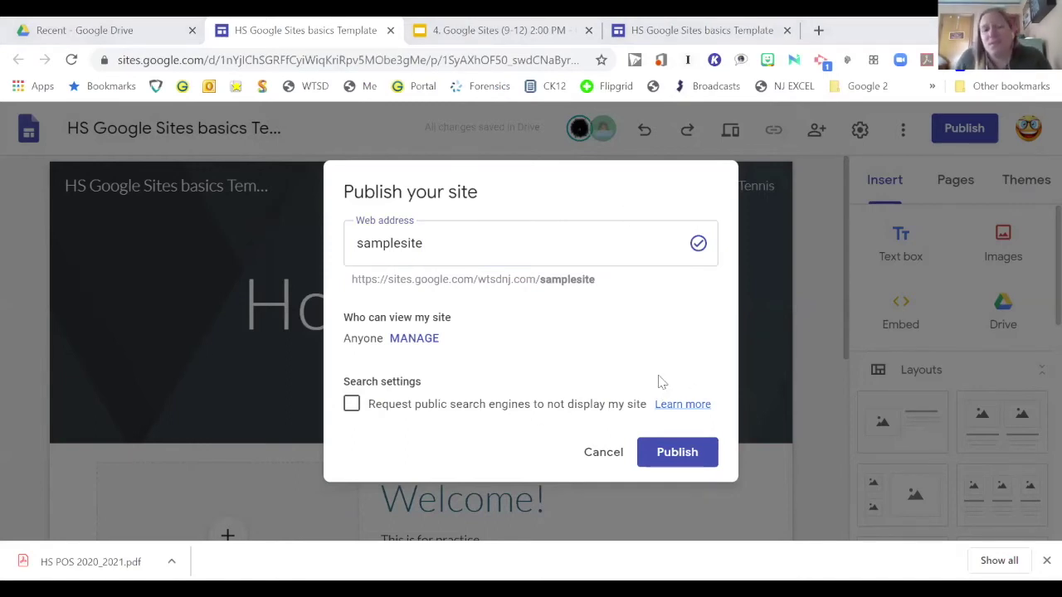
Step: Publish the site at samplesite, check its published link, then open the Tennis page
left_click(687, 456)
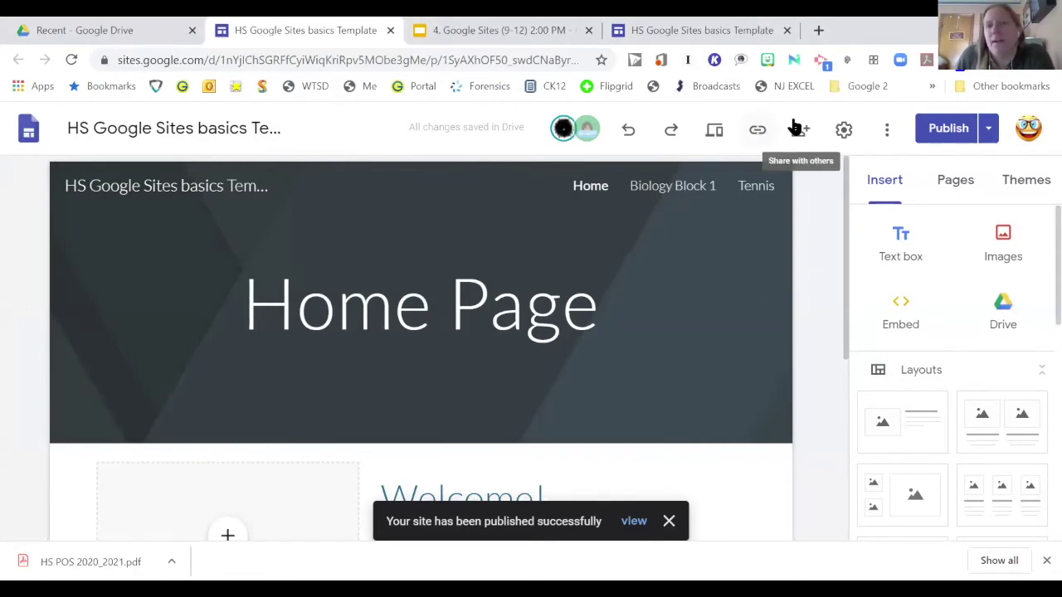
left_click(758, 131)
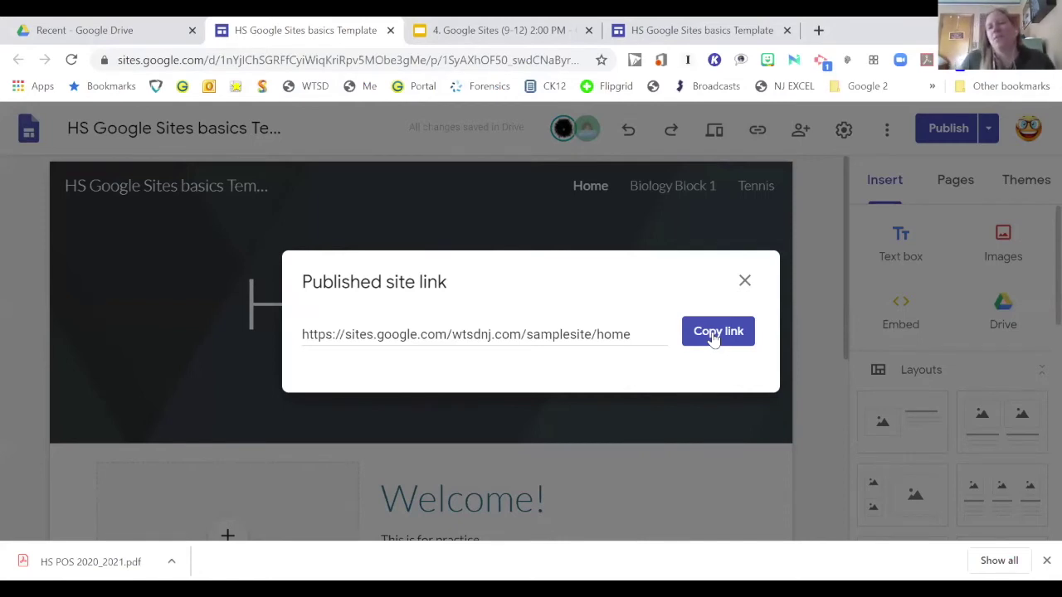
left_click(745, 280)
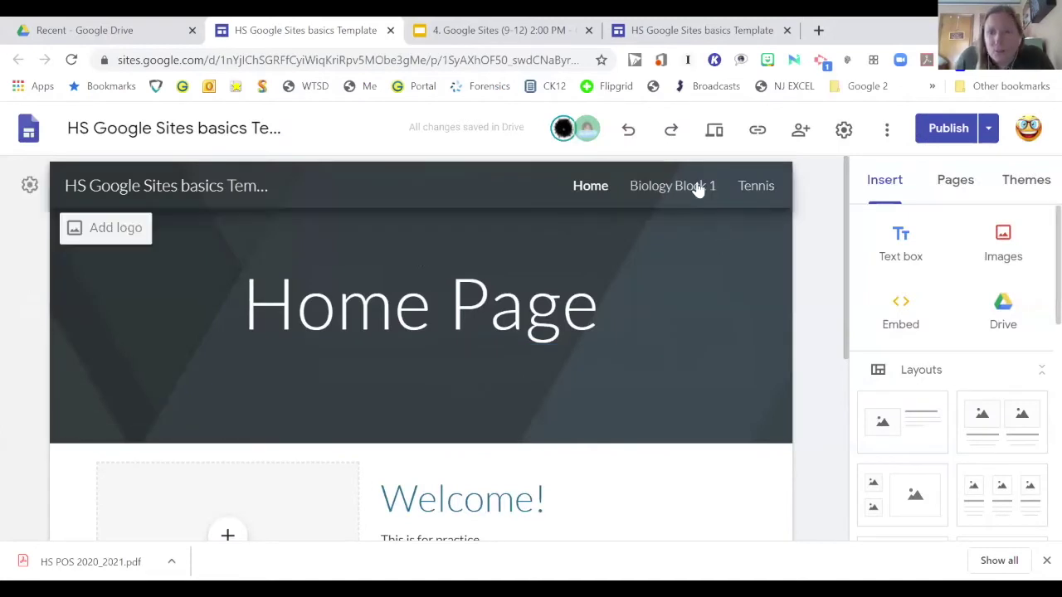
left_click(747, 186)
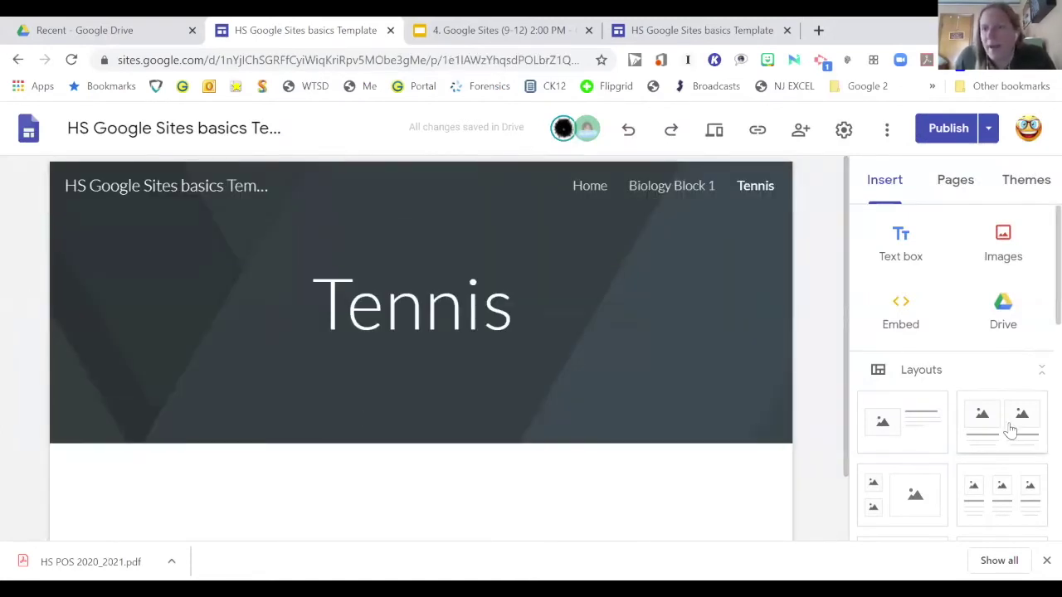
Step: Insert the red racquet-and-ball picture from a Google Image search for 'tennis raque' onto the page
left_click(1005, 247)
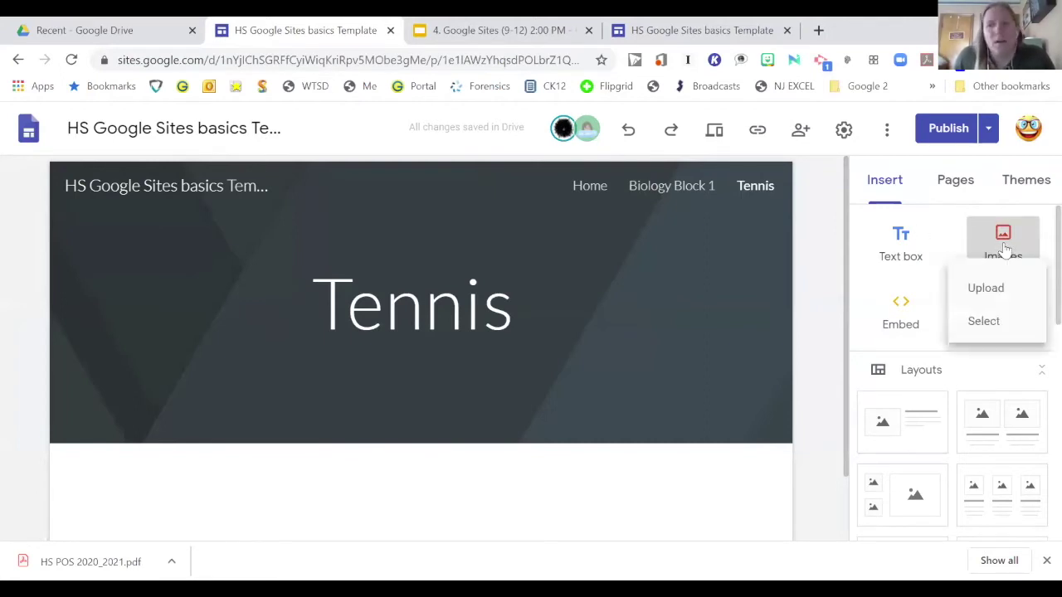
left_click(993, 334)
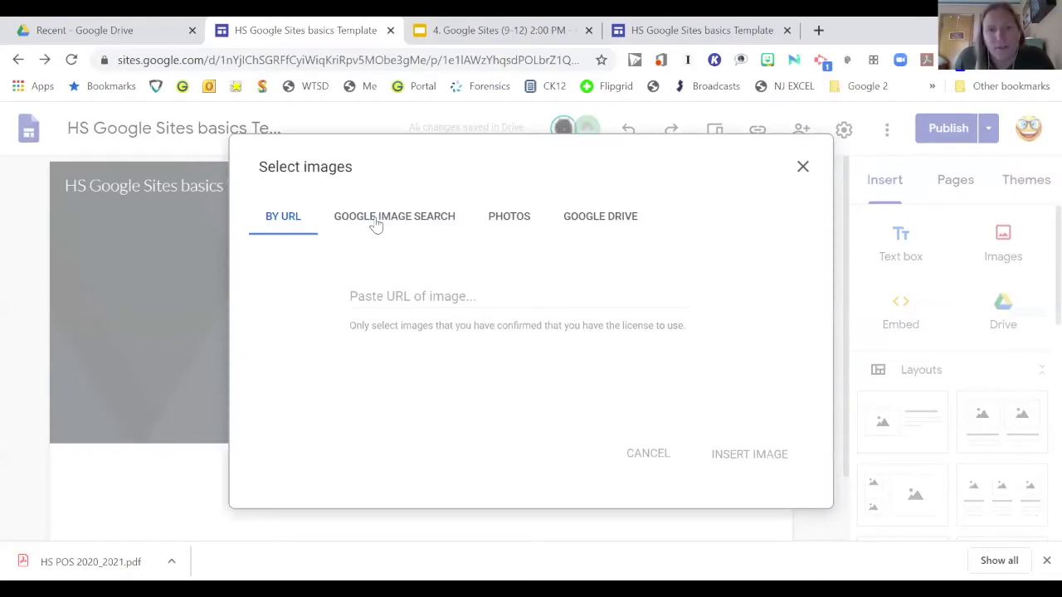
left_click(374, 219)
left_click(482, 170)
type("ten")
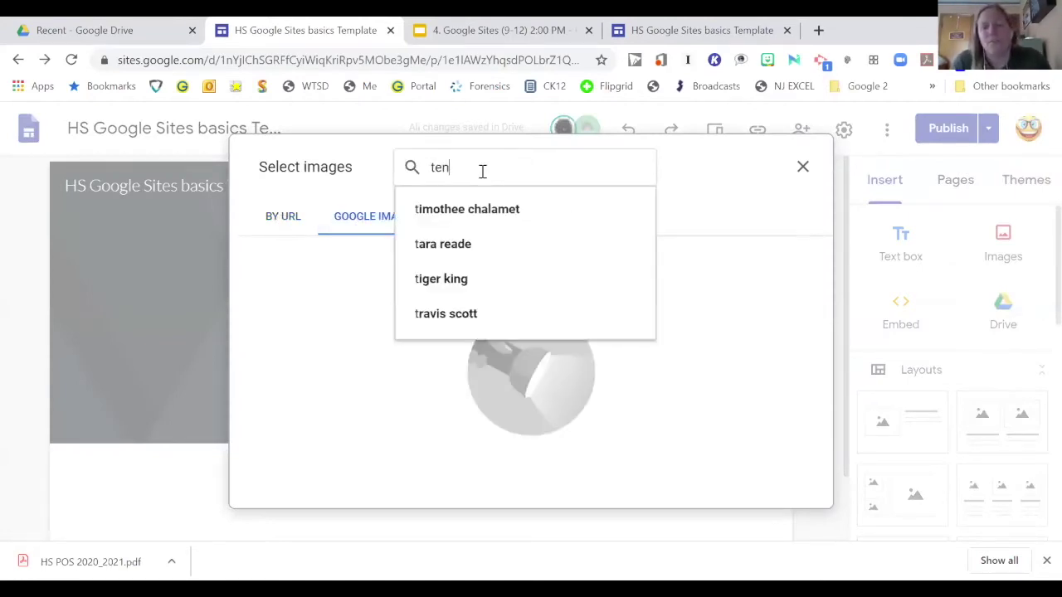
type("nis ")
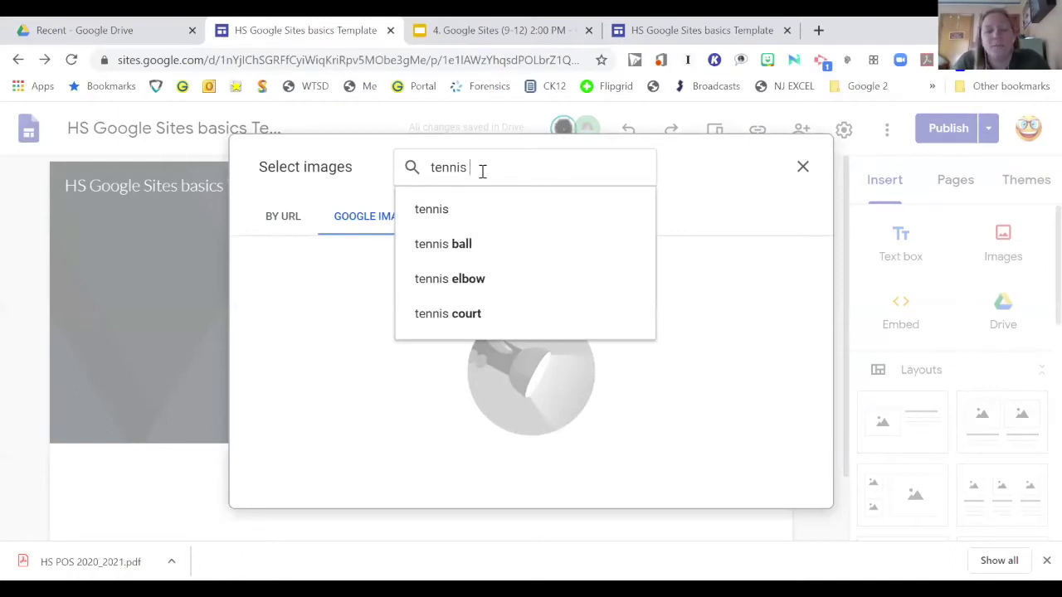
type("raquet")
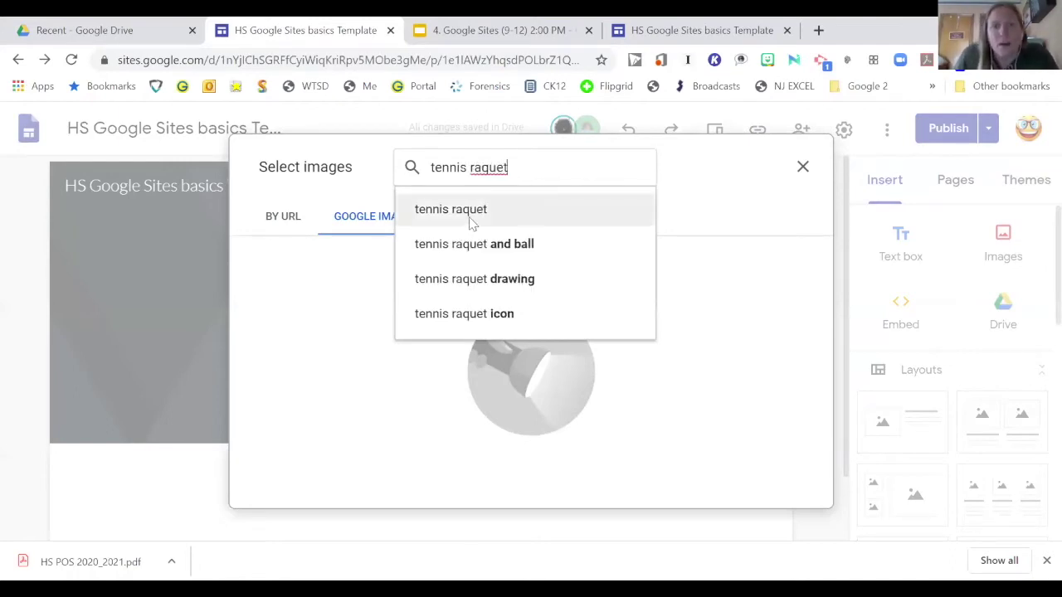
left_click(469, 217)
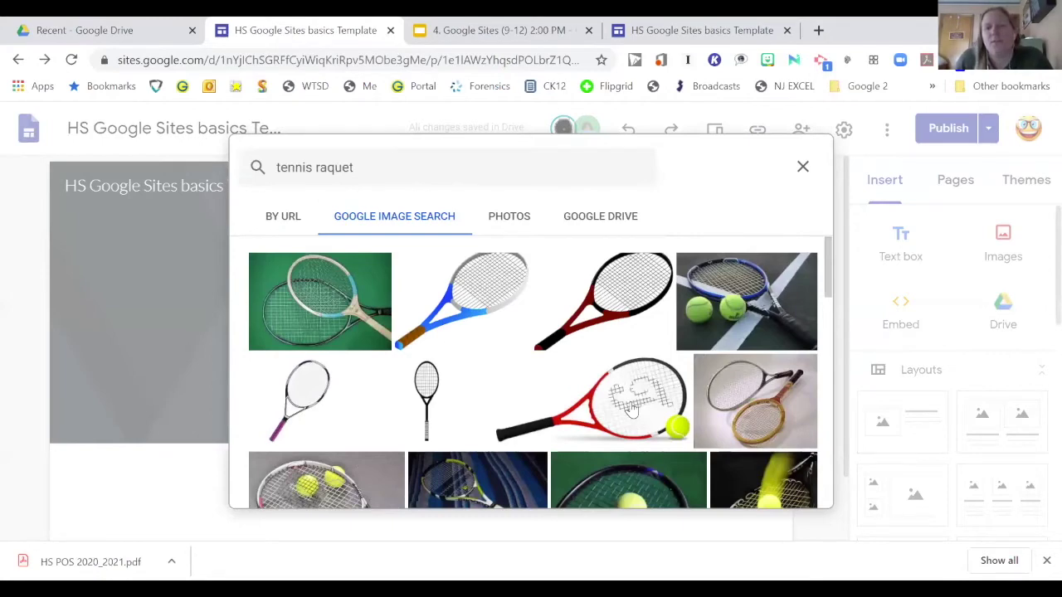
left_click(630, 406)
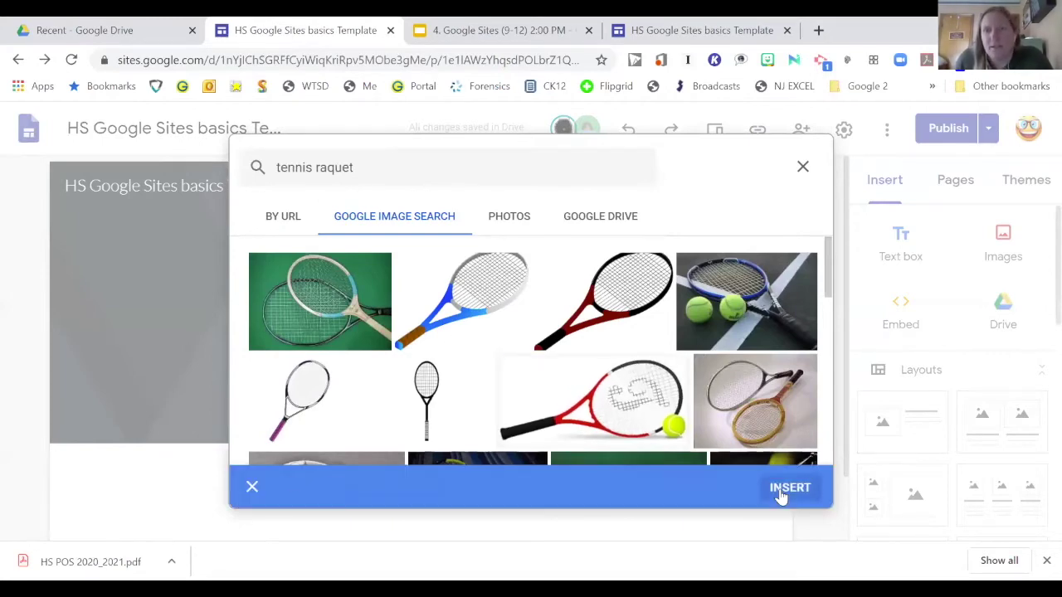
left_click(784, 491)
left_click(440, 396)
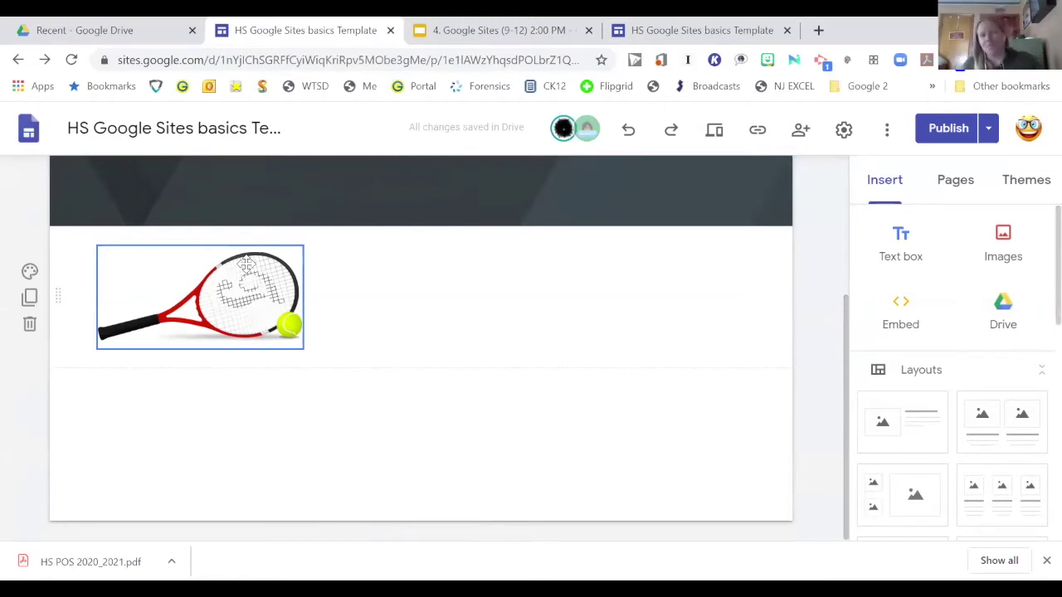
Step: Preview the Tennis page, then copy its published samplesite/tennis link
left_click(715, 133)
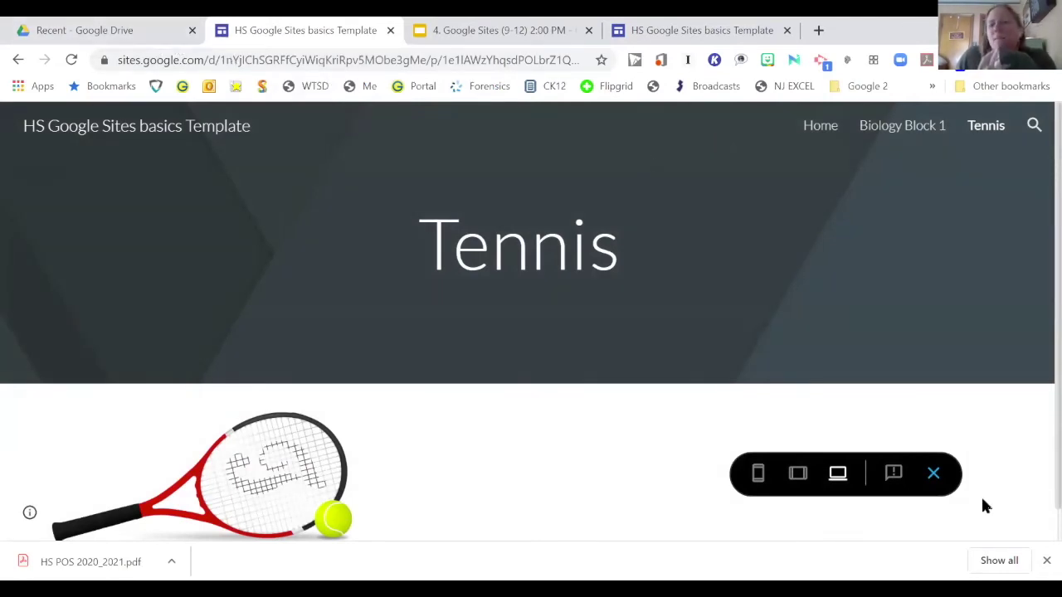
left_click(933, 475)
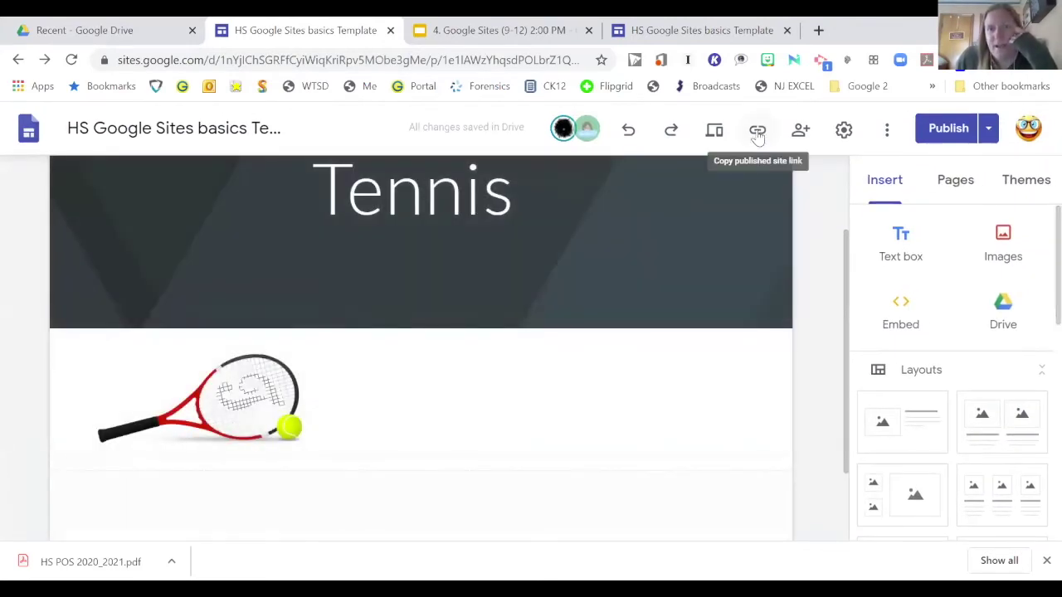
left_click(757, 132)
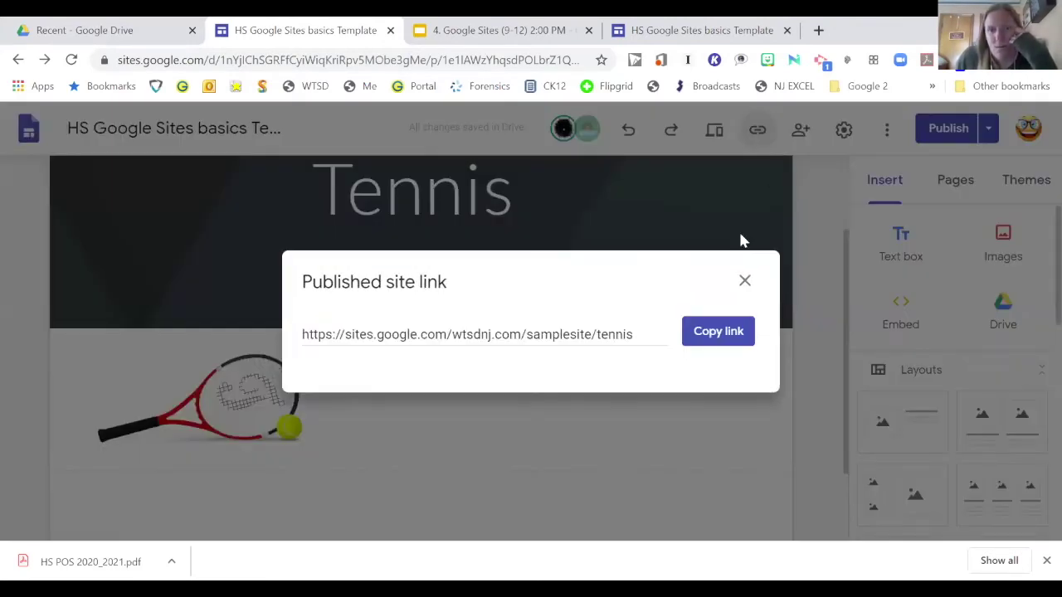
left_click(709, 332)
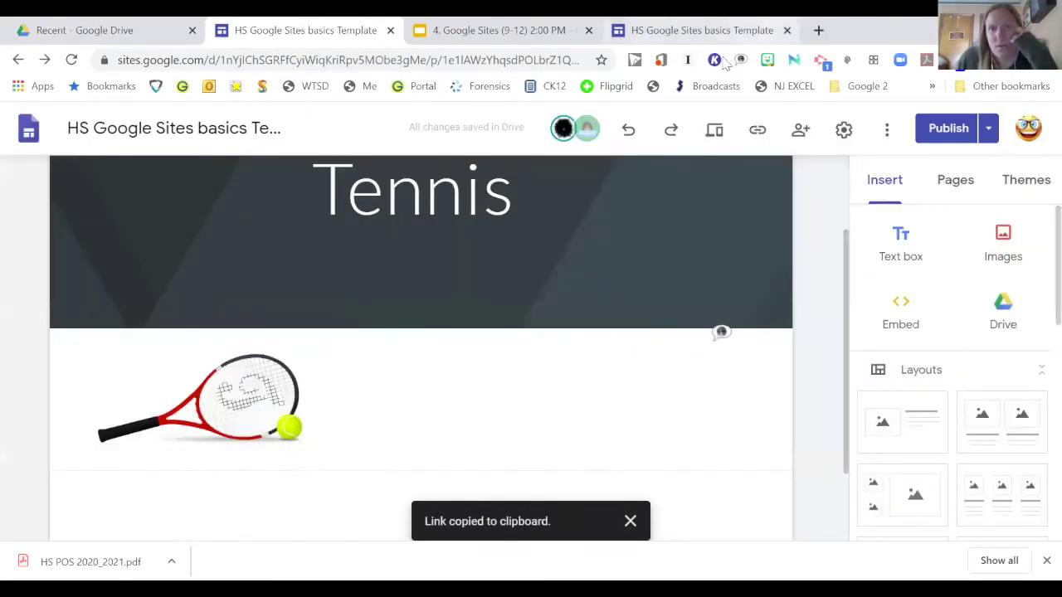
Step: Open the copied Tennis page link in a new tab, then go back to the editor
left_click(817, 29)
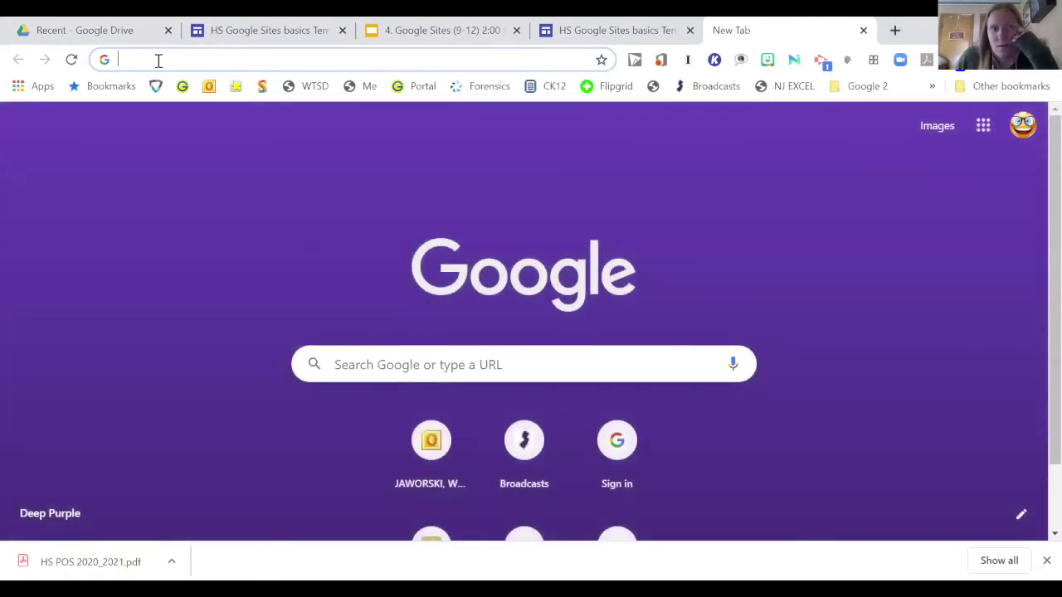
right_click(155, 59)
left_click(191, 172)
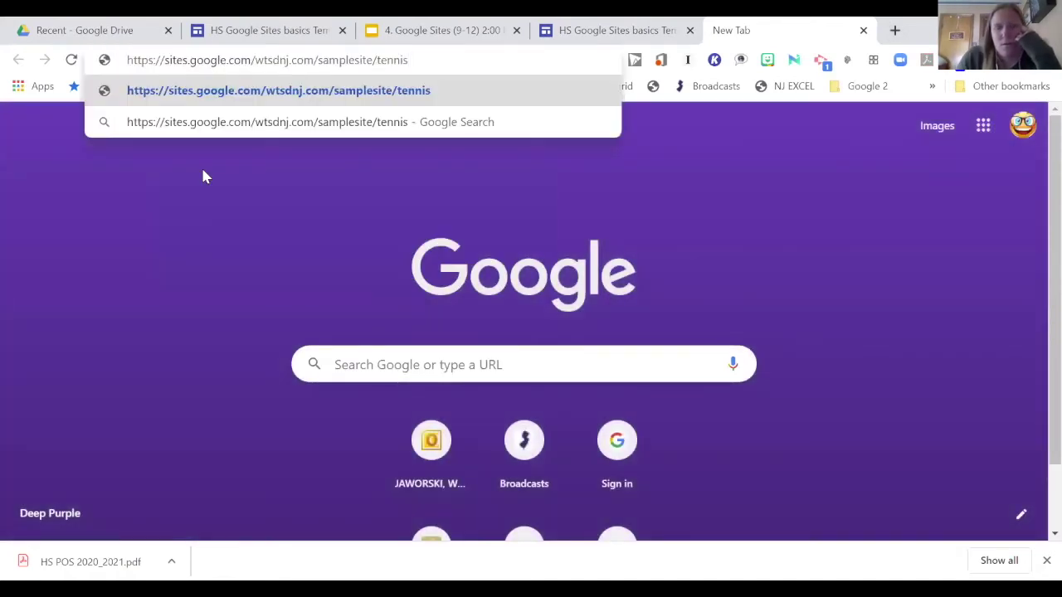
key("Return")
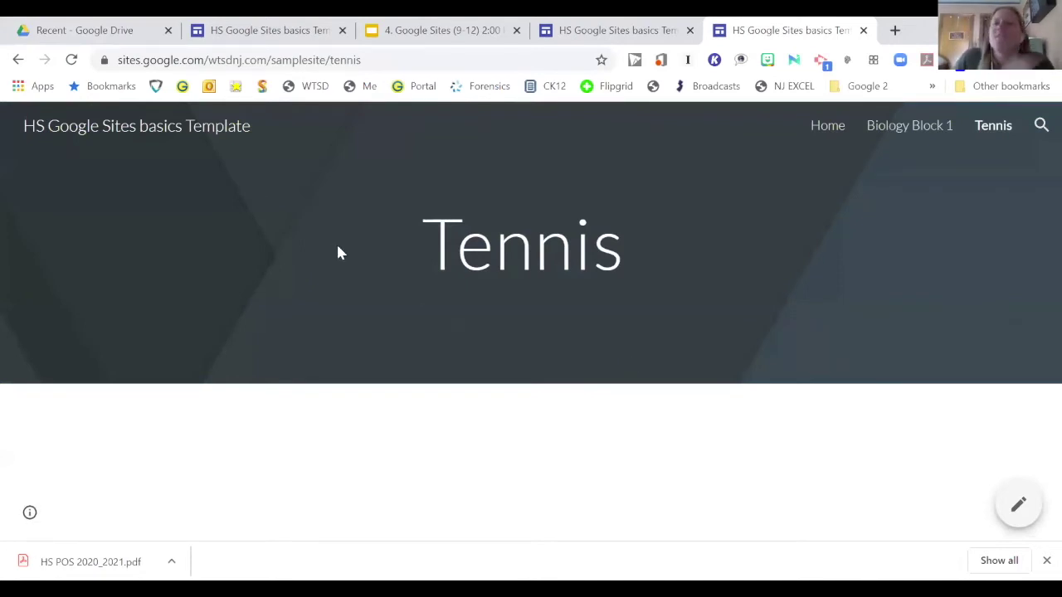
left_click(261, 30)
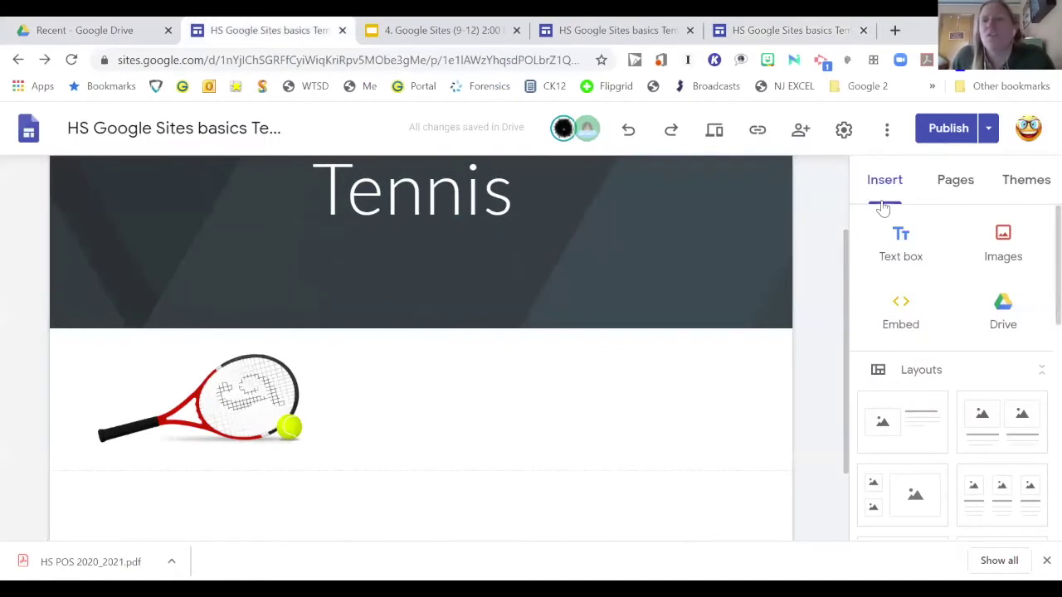
Step: Review the draft changes and republish the site
left_click(988, 130)
left_click(946, 192)
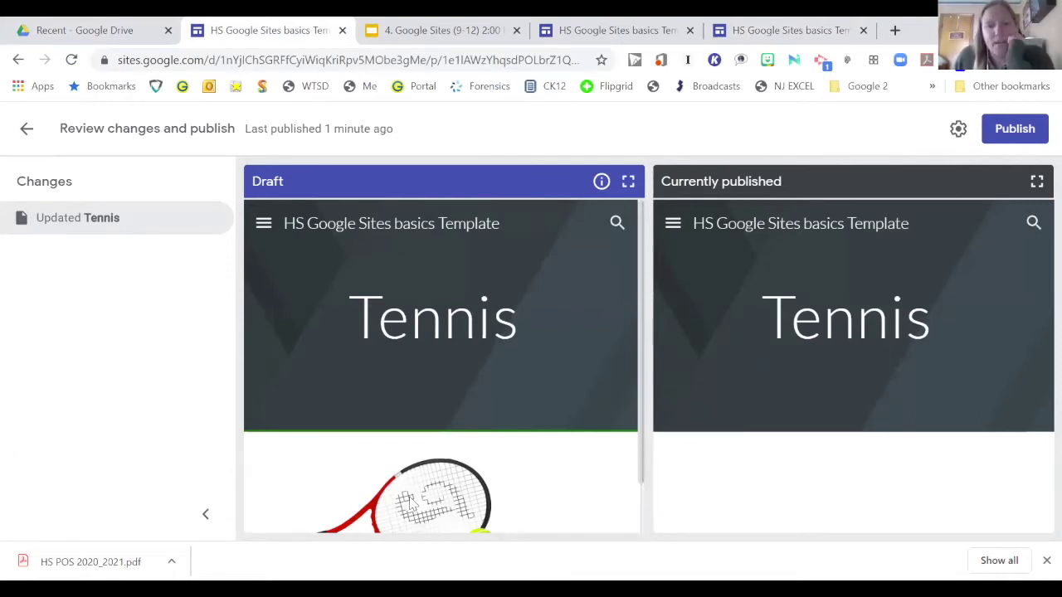
left_click(1019, 137)
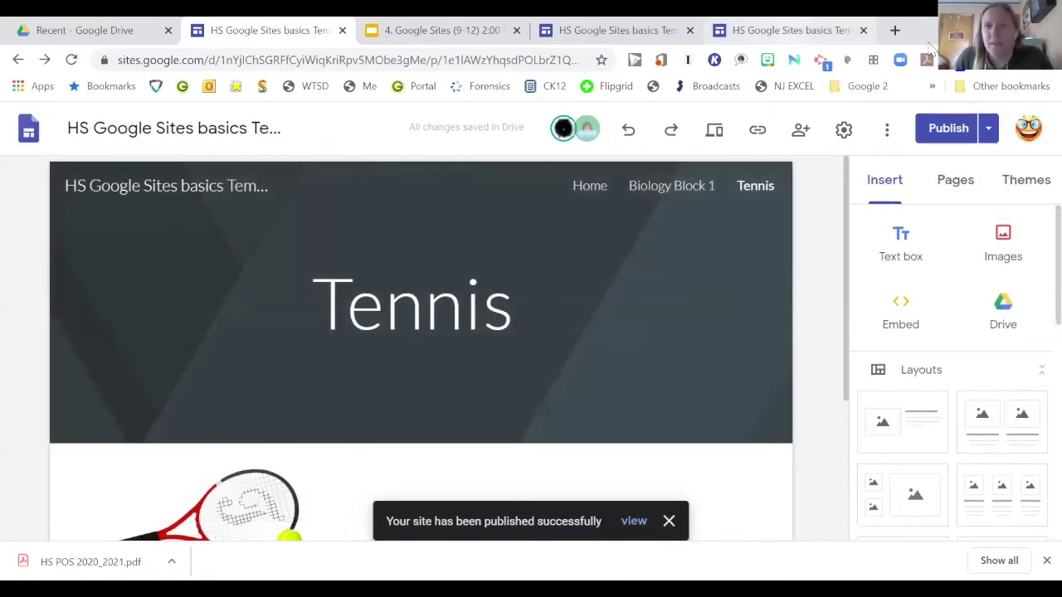
Step: Reload the live Tennis page to see the racquet image, then show slide 12
left_click(792, 34)
key("F5")
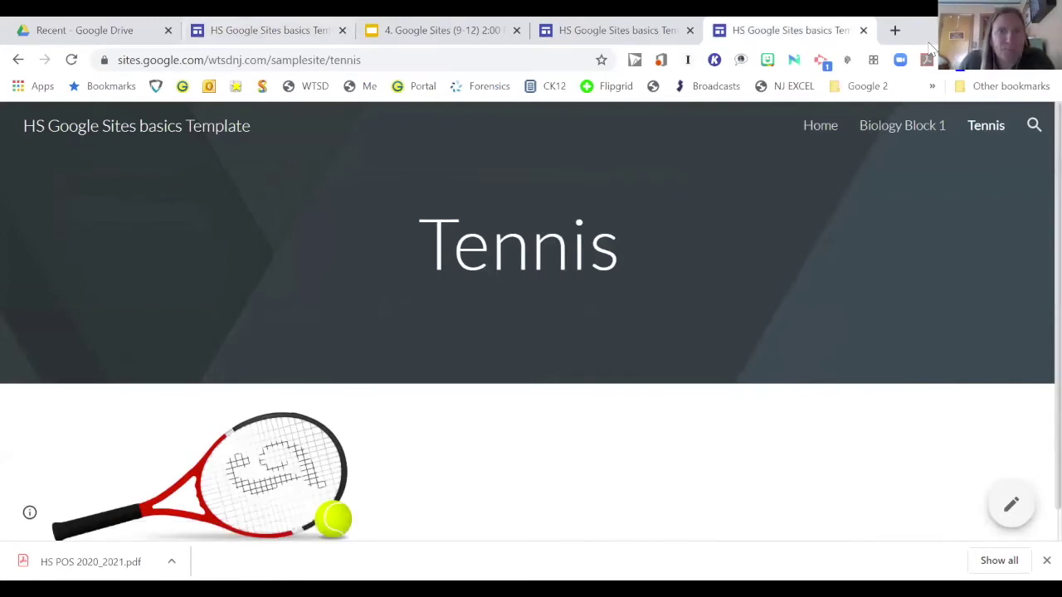
left_click(439, 30)
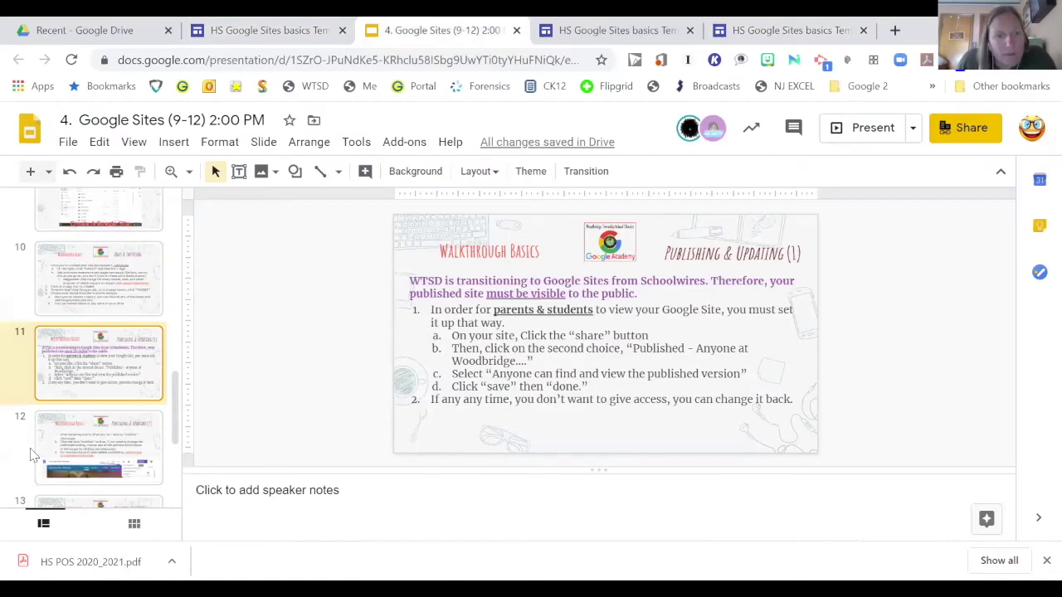
left_click(121, 450)
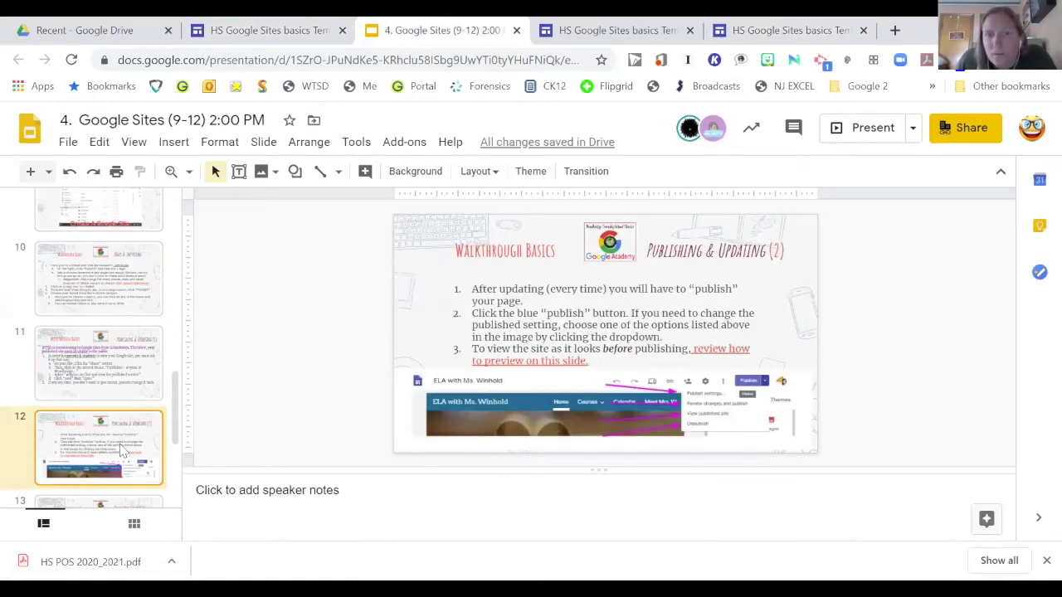
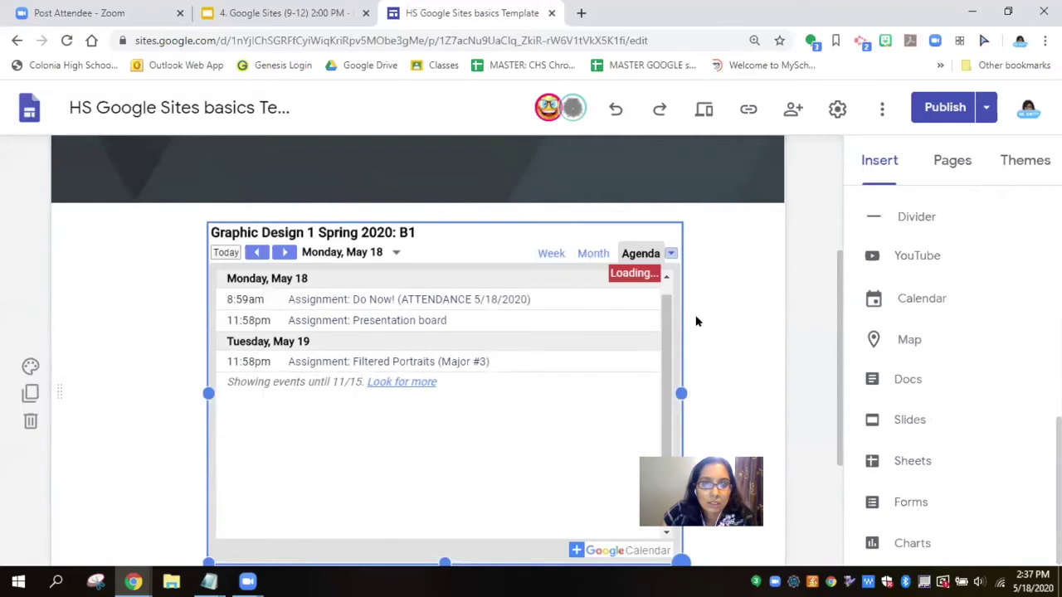
Step: Change the embedded Graphic Design calendar's view mode from agenda to Month
scroll(730, 319, "down", 1)
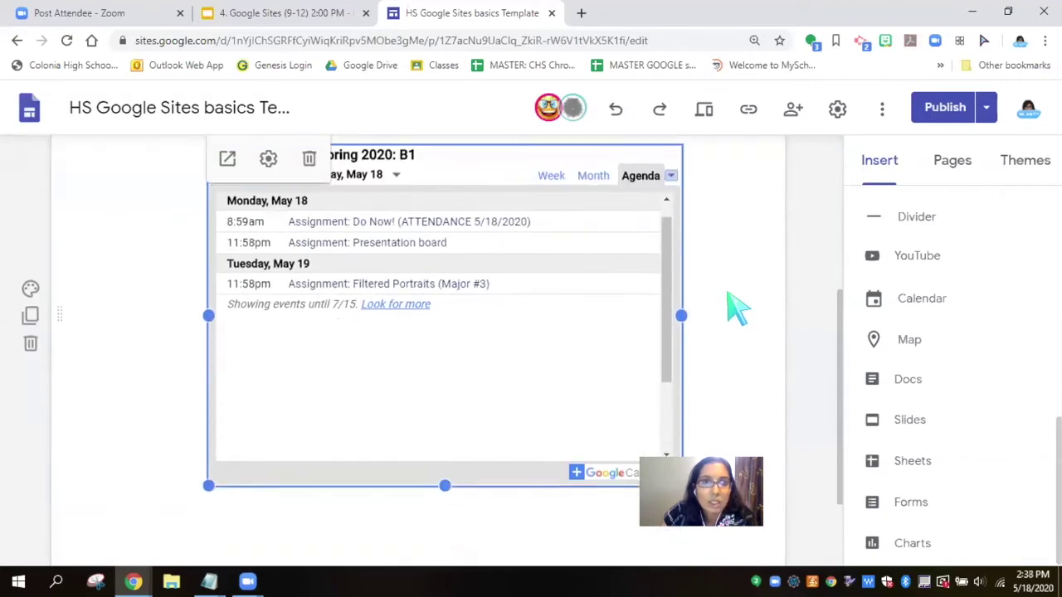
scroll(736, 309, "up", 1)
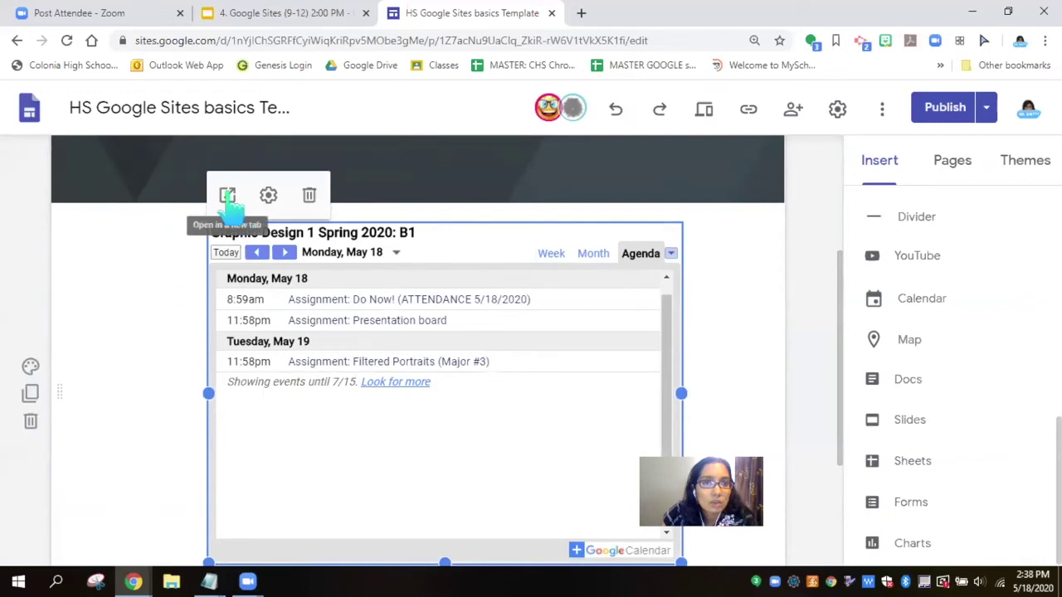
left_click(267, 206)
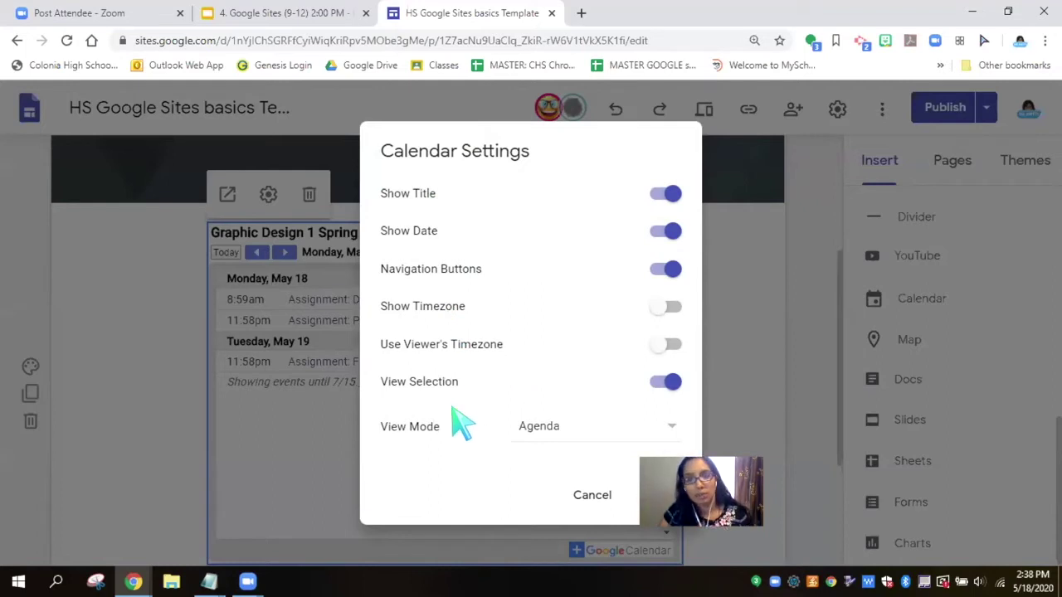
left_click(545, 432)
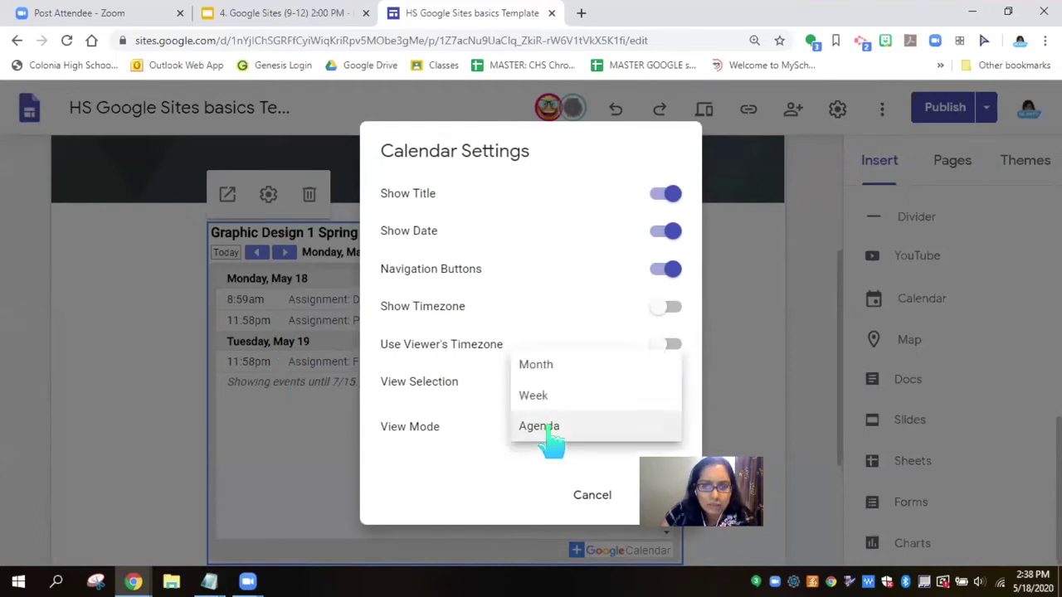
left_click(540, 369)
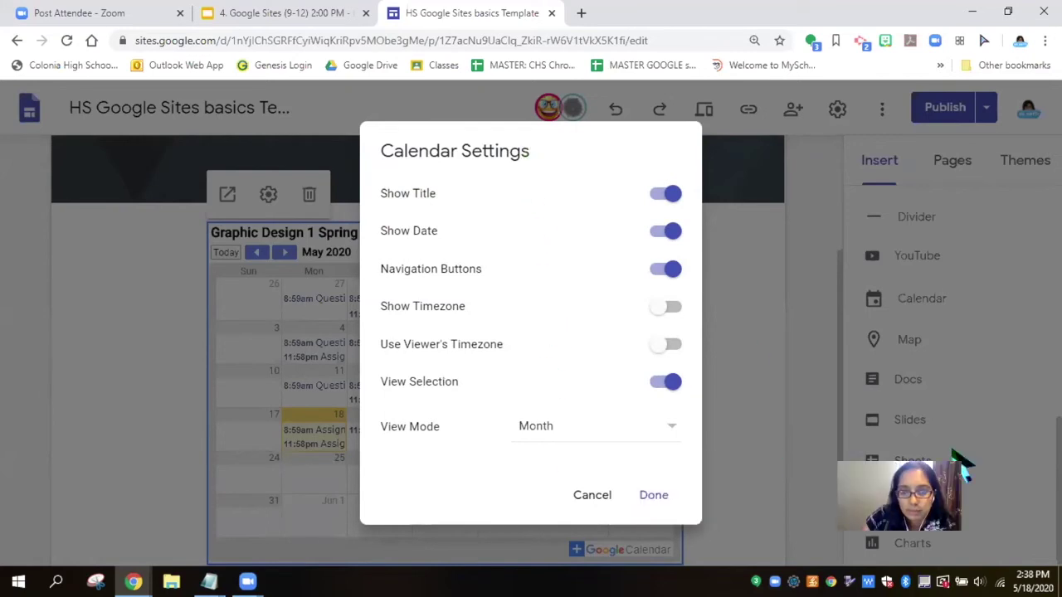
left_click(652, 495)
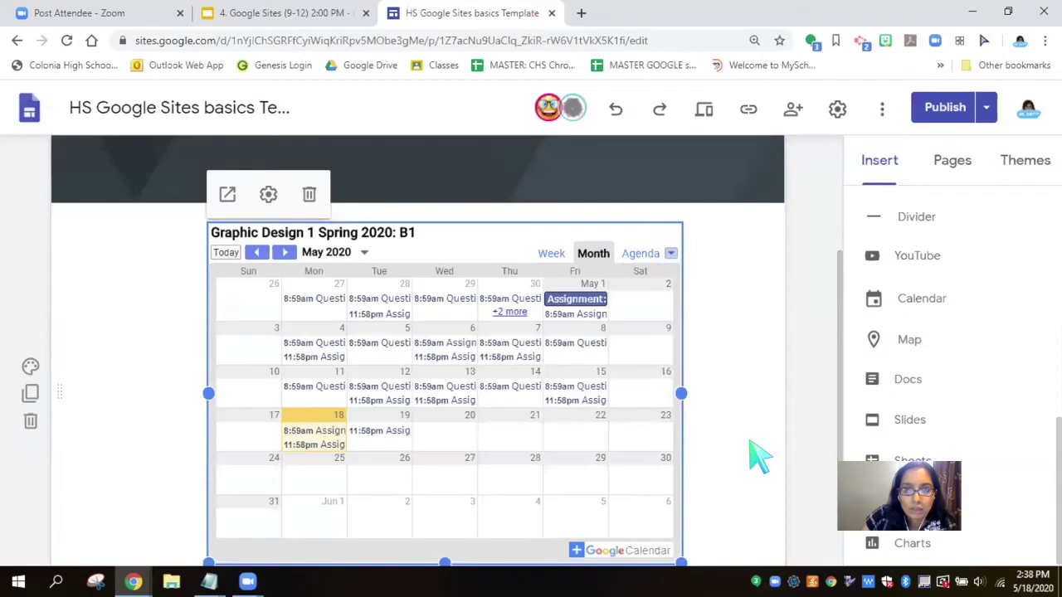
Step: Widen the calendar embed to the right and left, then switch to the lesson slides tab
scroll(759, 456, "down", 1)
left_click_drag(682, 490, 737, 500)
left_click_drag(207, 487, 142, 507)
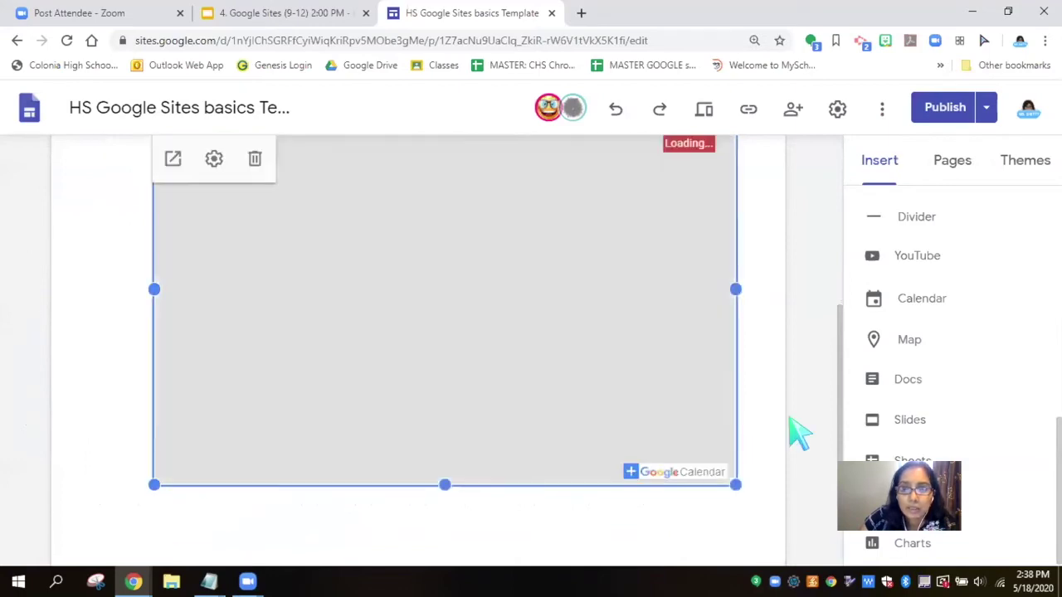
scroll(790, 433, "up", 2)
scroll(789, 433, "down", 1)
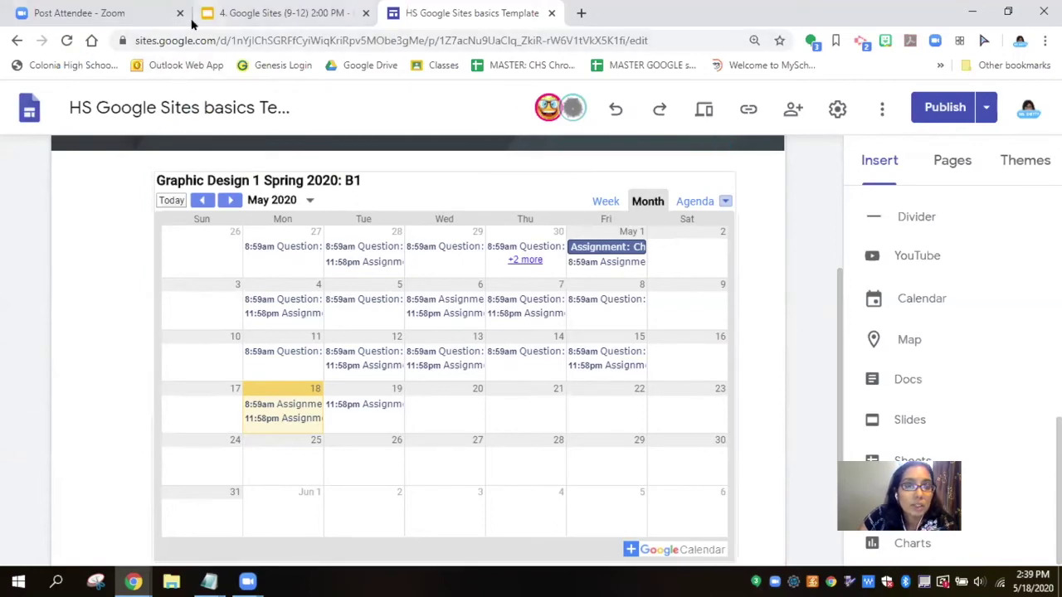
left_click(274, 13)
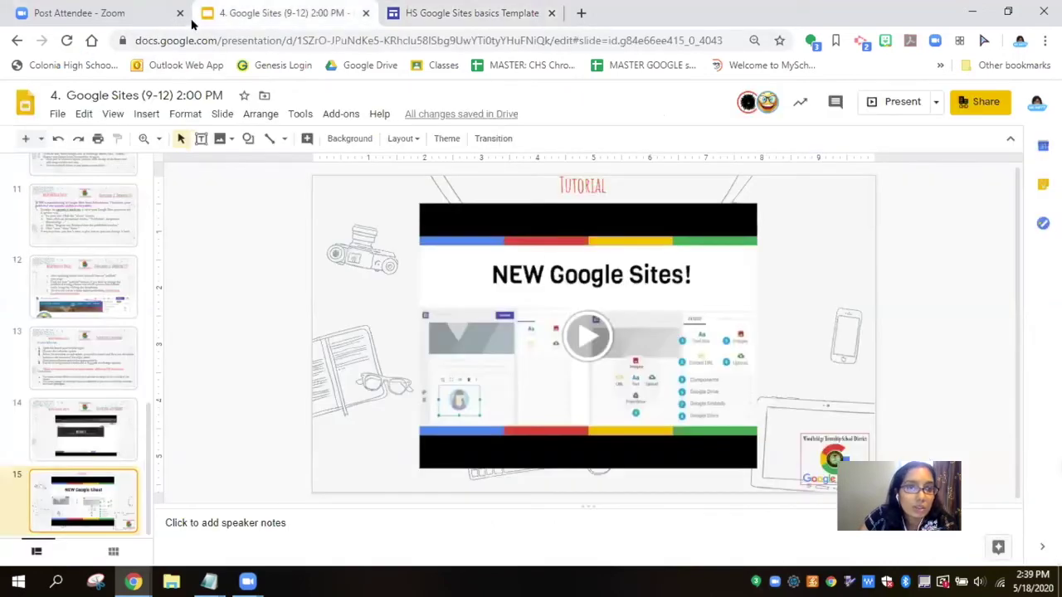
left_click(92, 355)
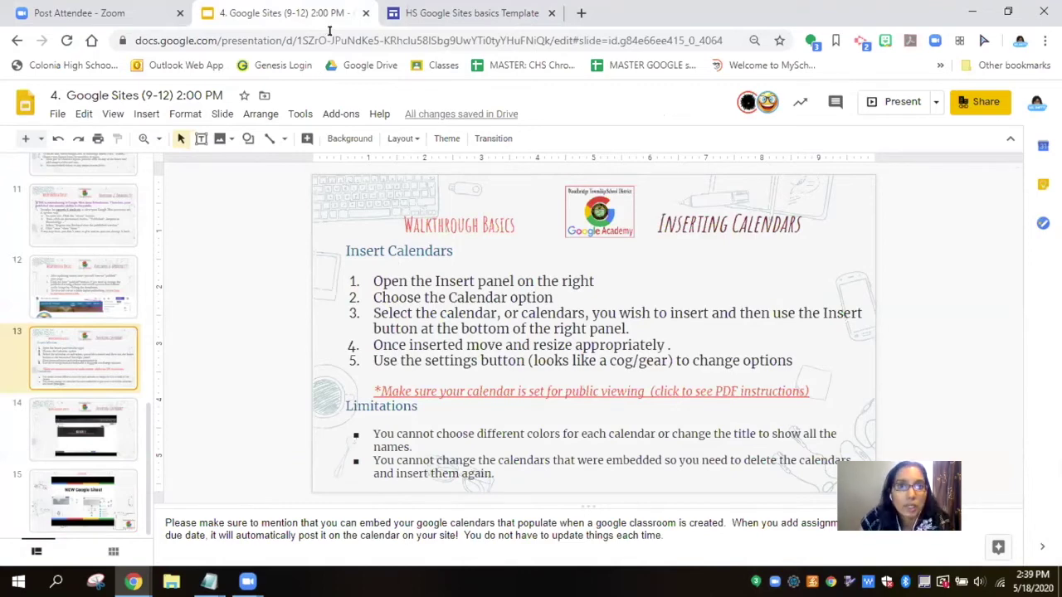
key("ctrl+Tab")
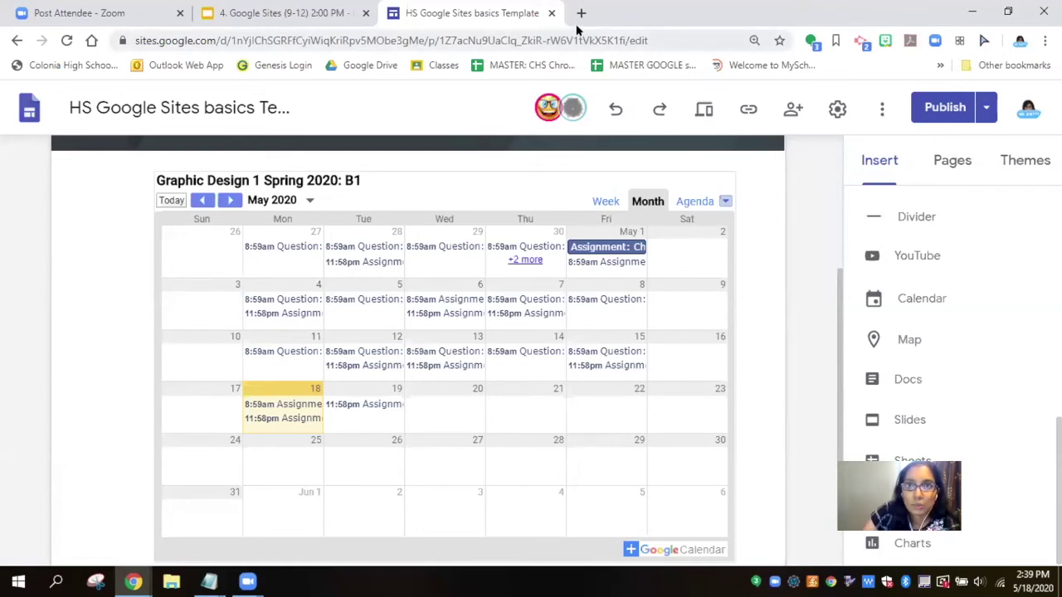
Step: In a new tab, search for calendar.google.com and bring up the Google apps grid
key("ctrl+t")
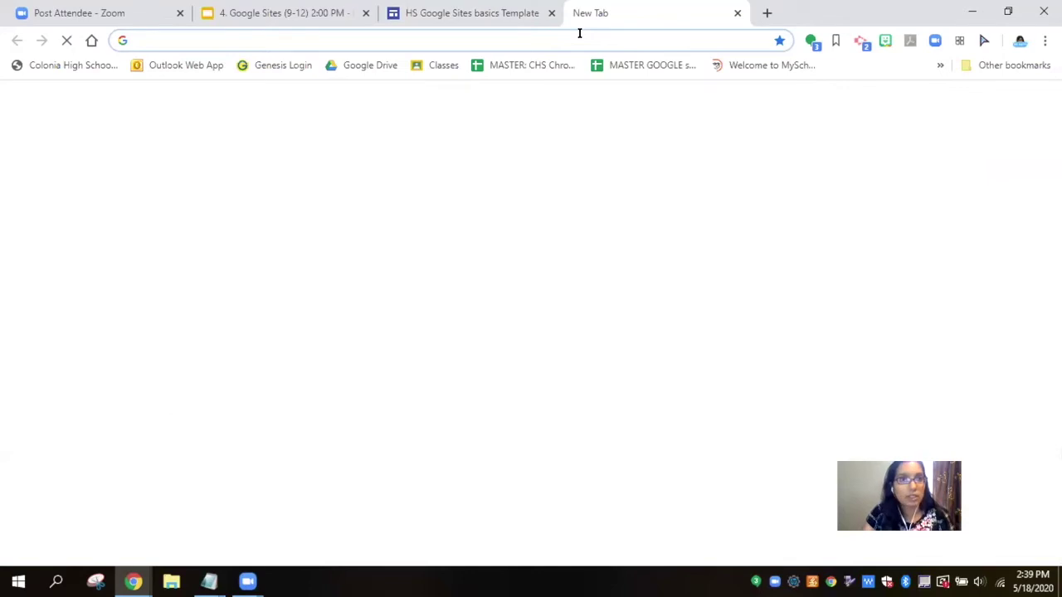
type("c")
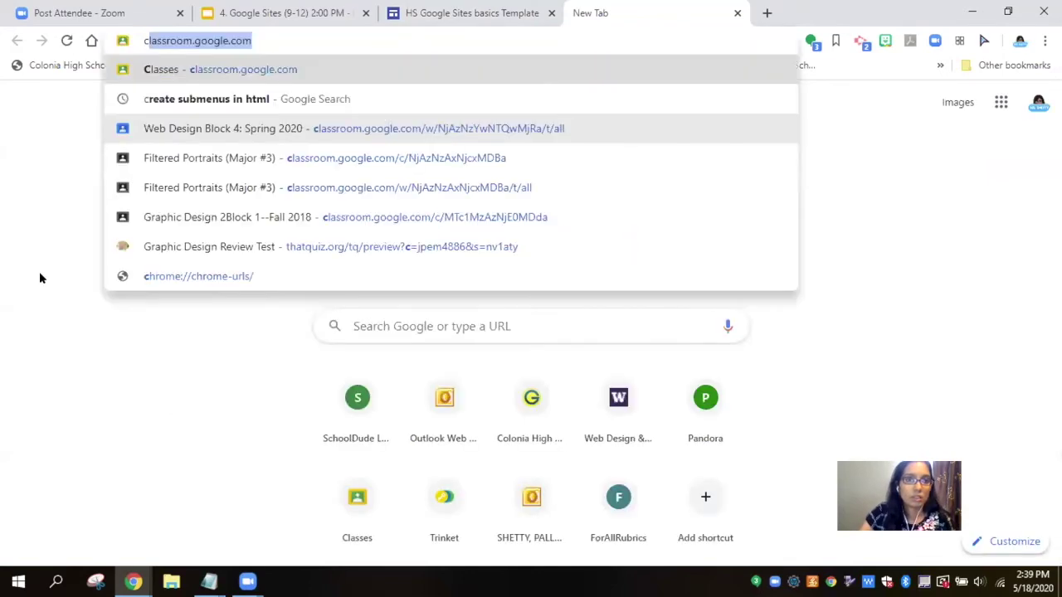
type("alendar")
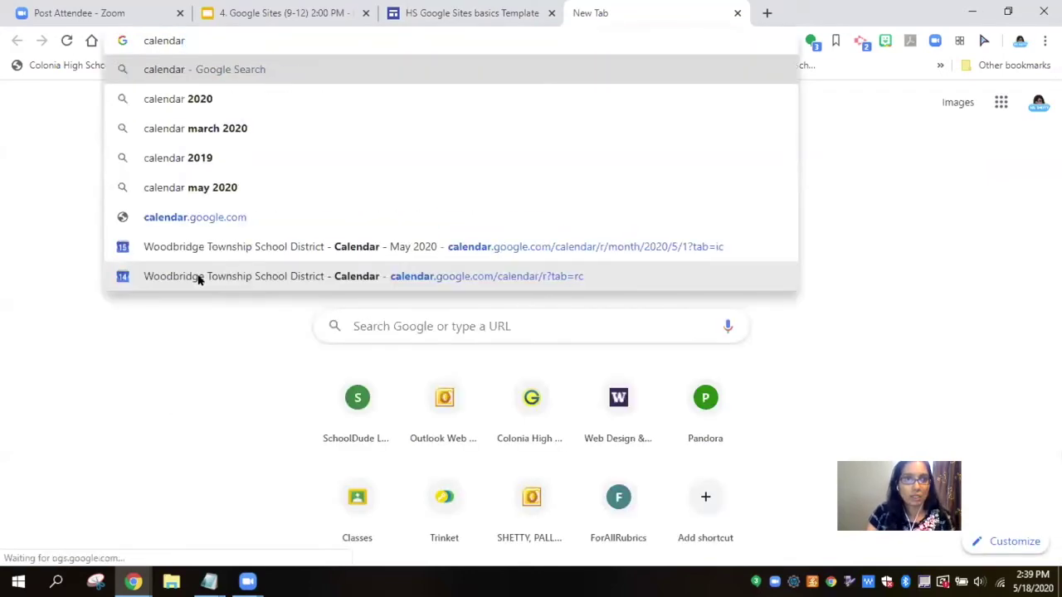
type(".google.com")
key("Return")
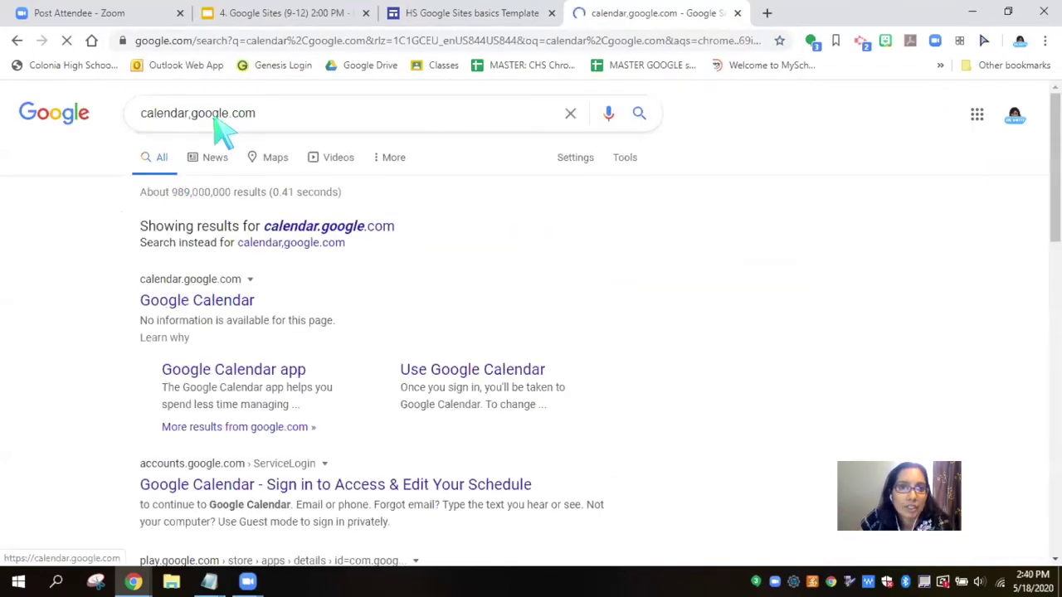
left_click(187, 42)
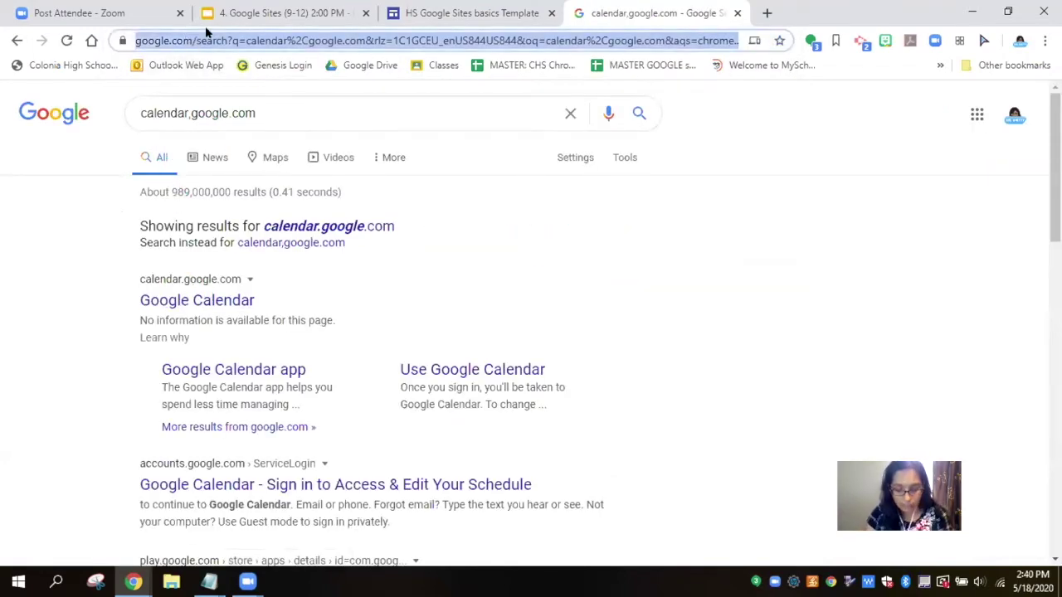
type("google.ca")
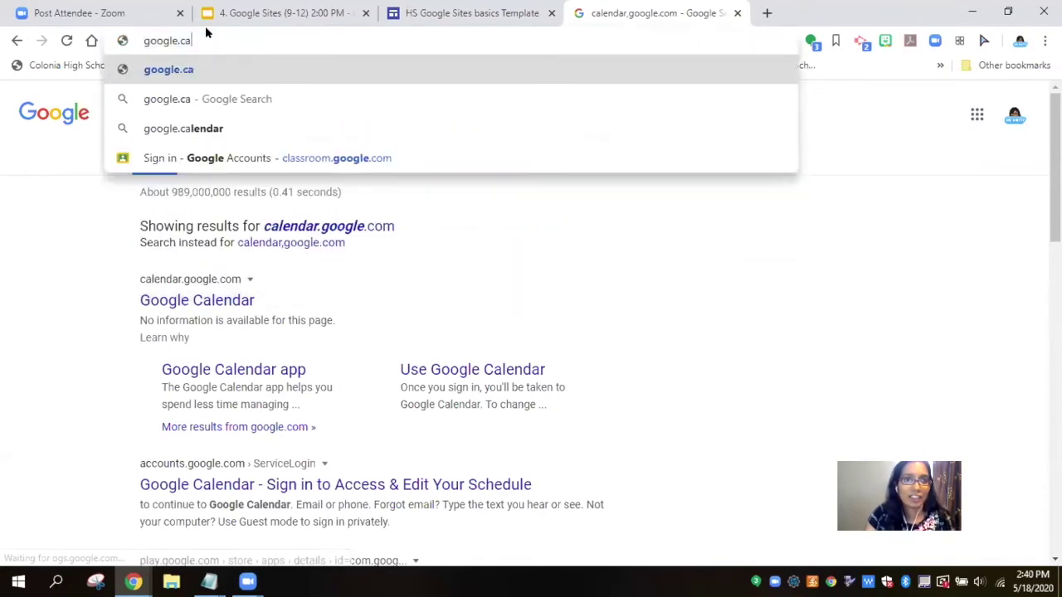
key("BackSpace")
key("BackSpace")
key("BackSpace")
key("BackSpace")
key("BackSpace")
key("BackSpace")
key("BackSpace")
key("BackSpace")
type("cal")
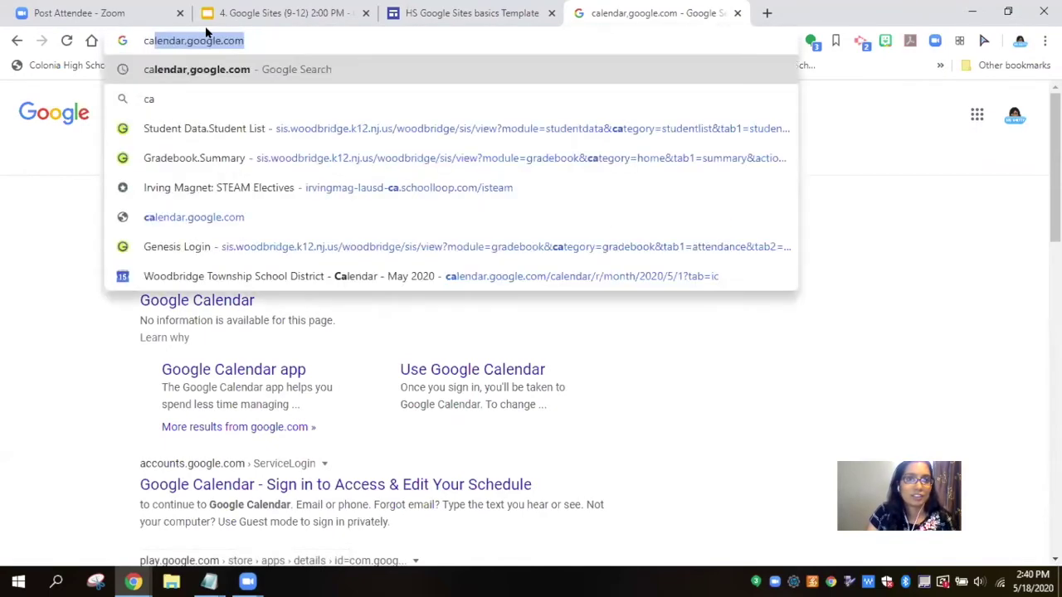
type("endar,google.com")
key("Return")
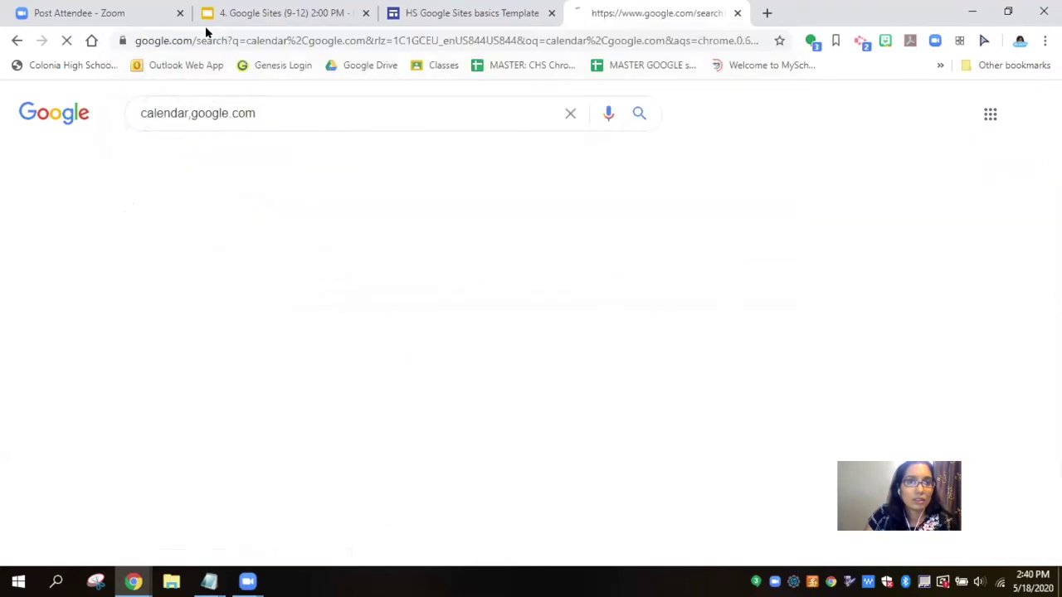
left_click(183, 42)
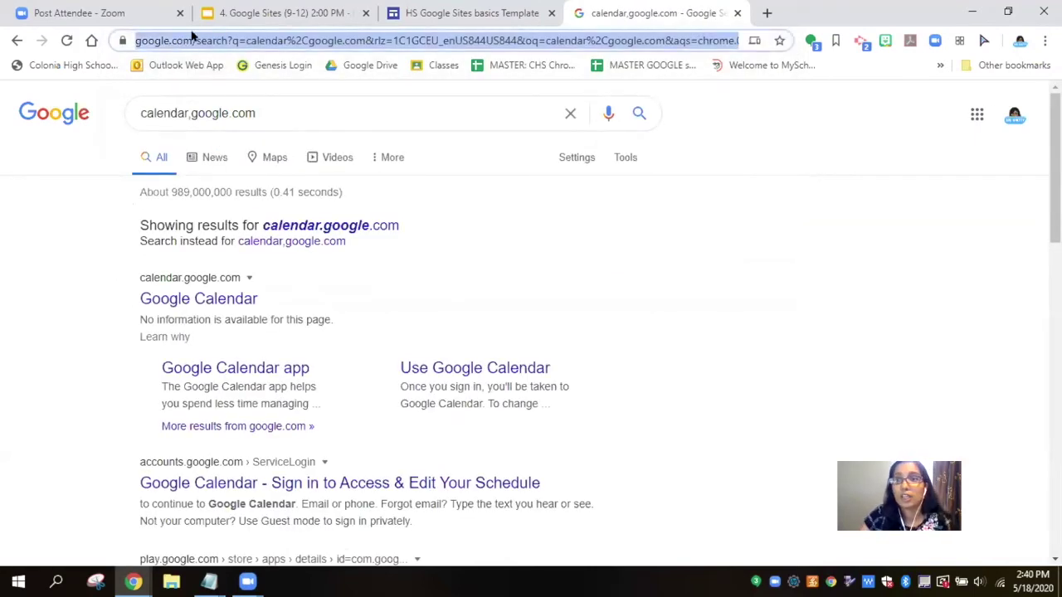
left_click(976, 114)
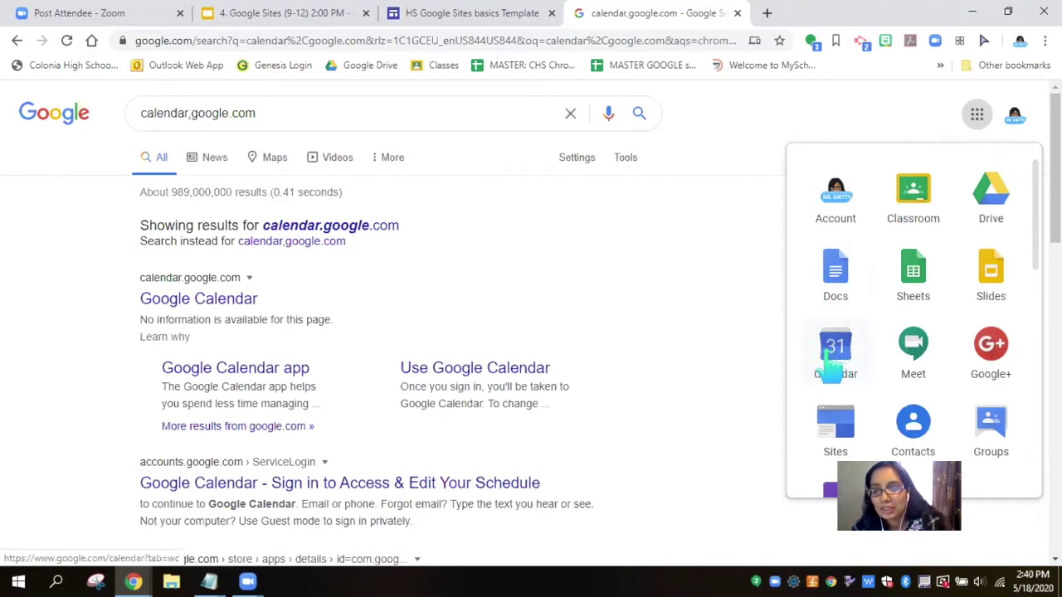
Step: Open Google Calendar and the Settings and sharing page for Graphic Design 1 Spring 2020: B1
left_click(833, 355)
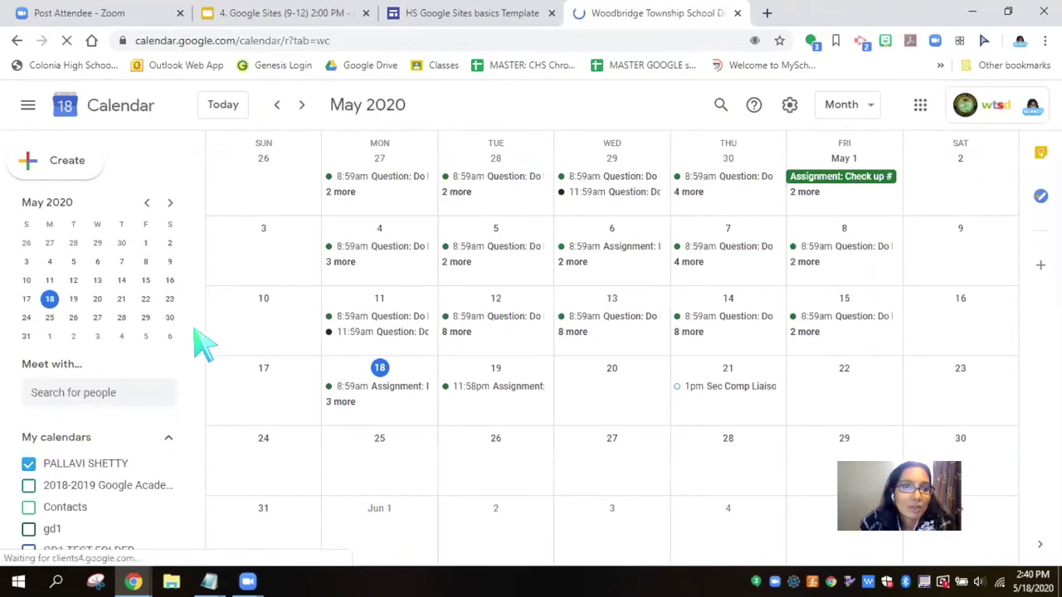
scroll(200, 328, "down", 2)
left_click_drag(199, 324, 237, 345)
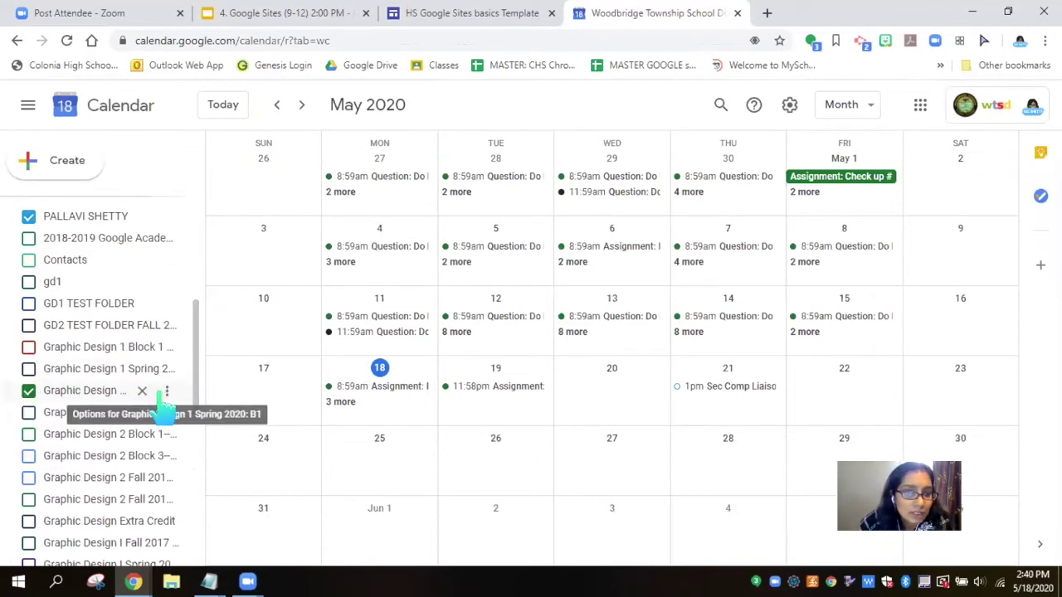
left_click(166, 393)
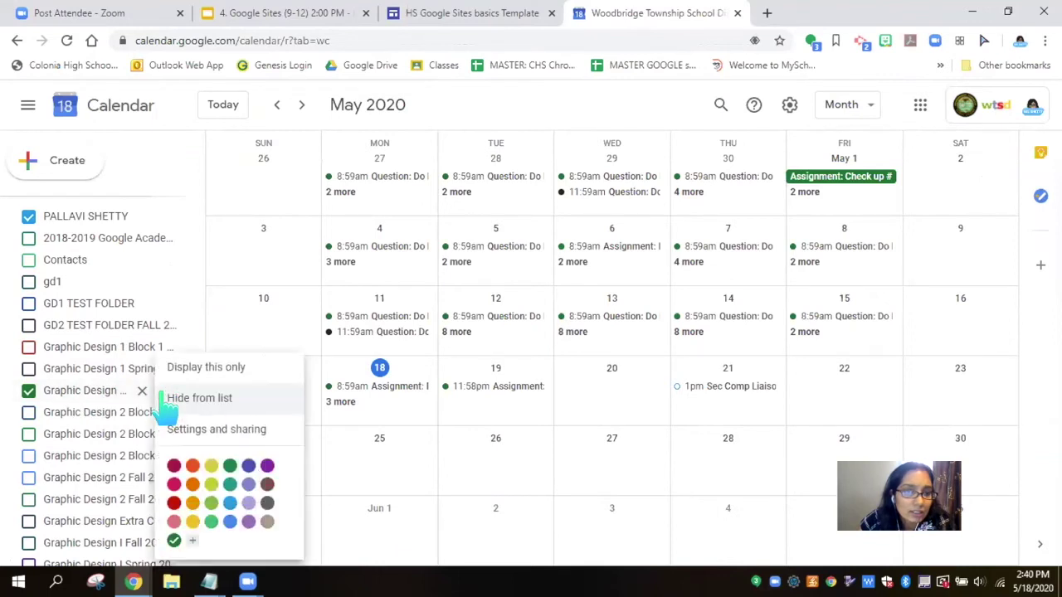
left_click(243, 433)
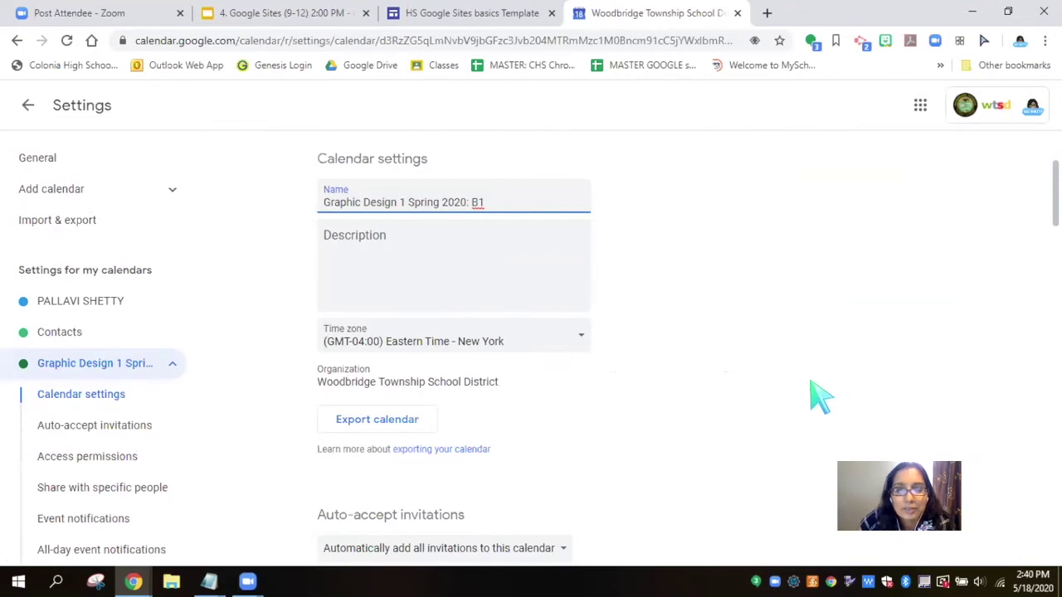
Step: Scroll the calendar settings down to Access permissions, then go back to the May 2020 month view
scroll(738, 333, "down", 2)
scroll(738, 333, "down", 3)
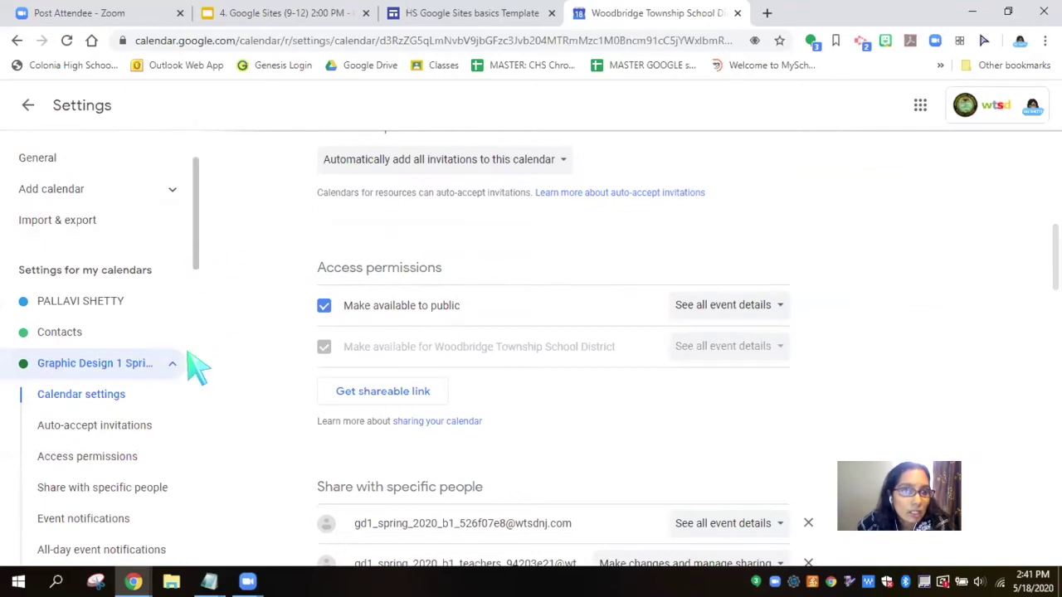
left_click(28, 104)
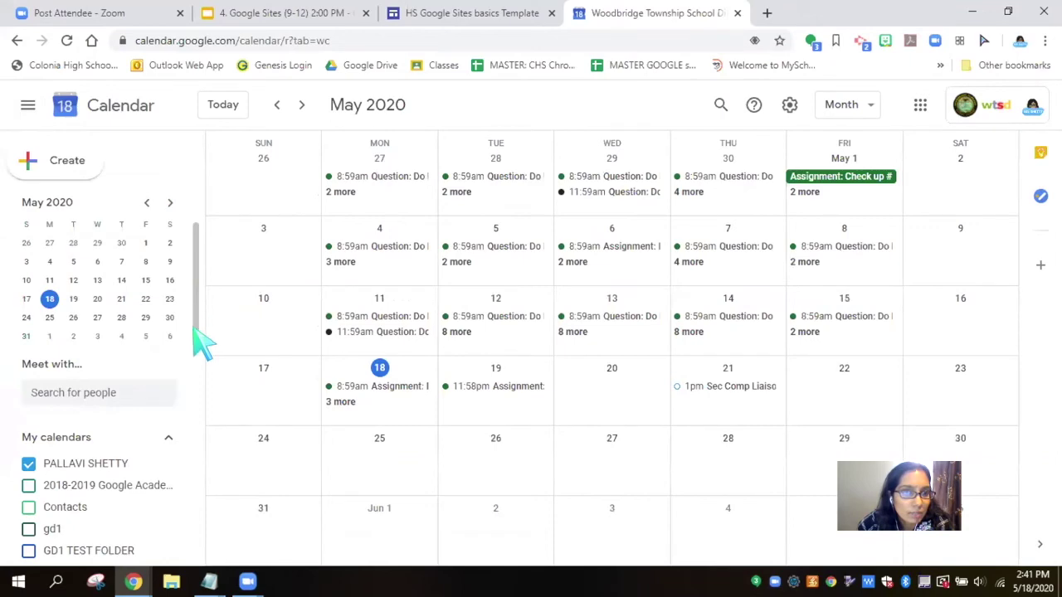
left_click_drag(194, 339, 204, 426)
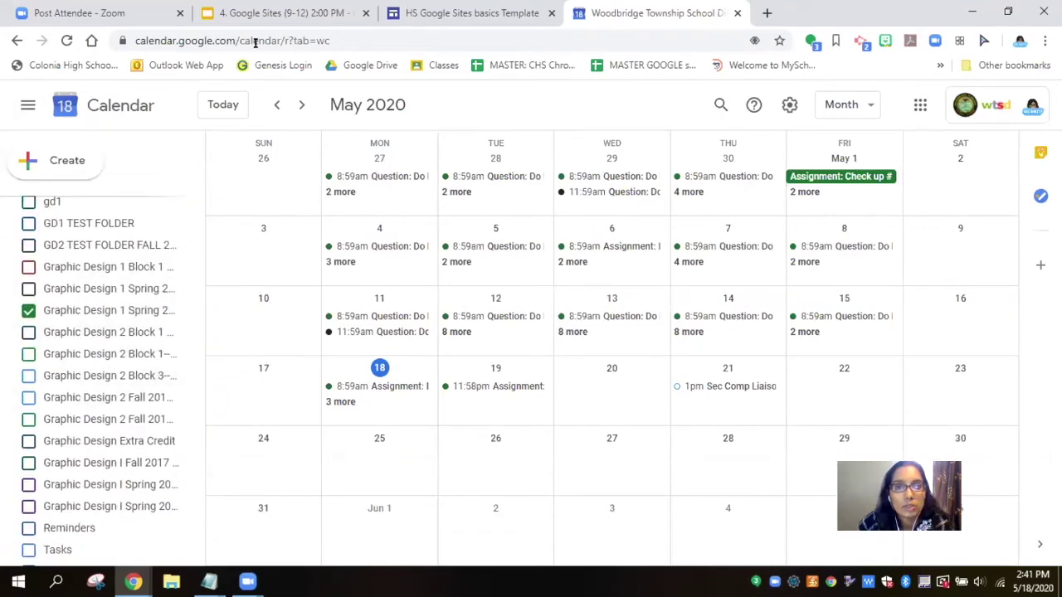
Step: Return to the HS Google Sites basics Template editor tab showing the embedded calendar
left_click(471, 12)
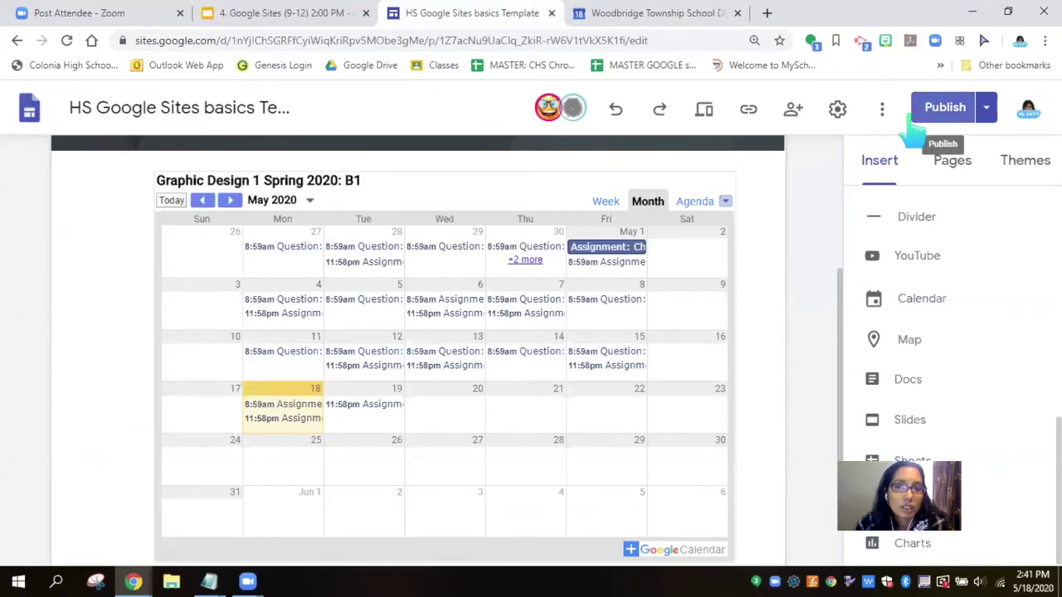
mouse_move(837, 325)
left_mouse_down()
mouse_move(825, 418)
mouse_move(828, 307)
mouse_move(841, 332)
left_mouse_up()
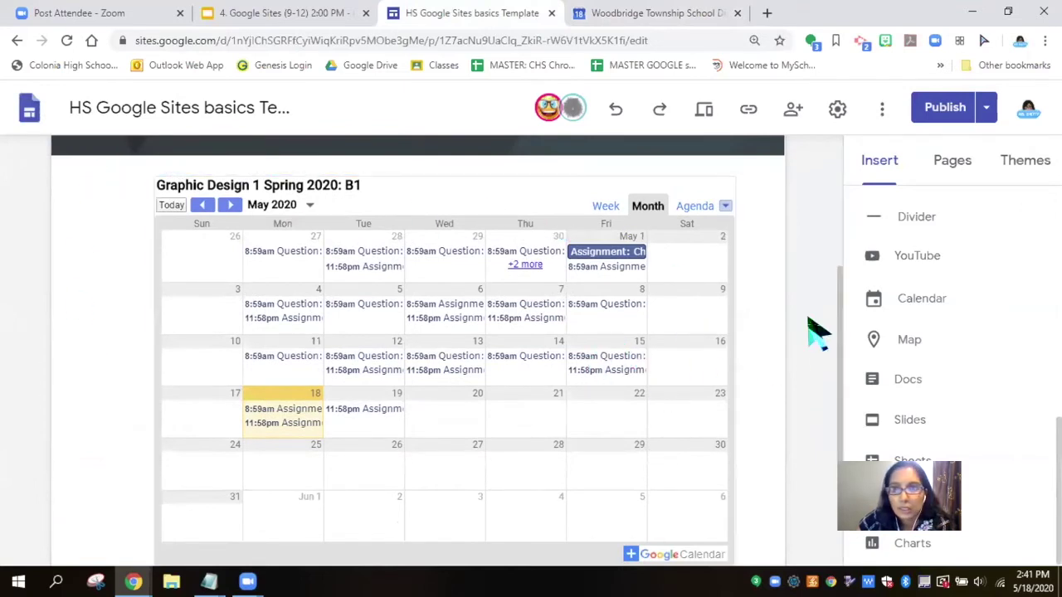
Step: Review the draft changes, publish the site, and check the published site link
left_click(946, 108)
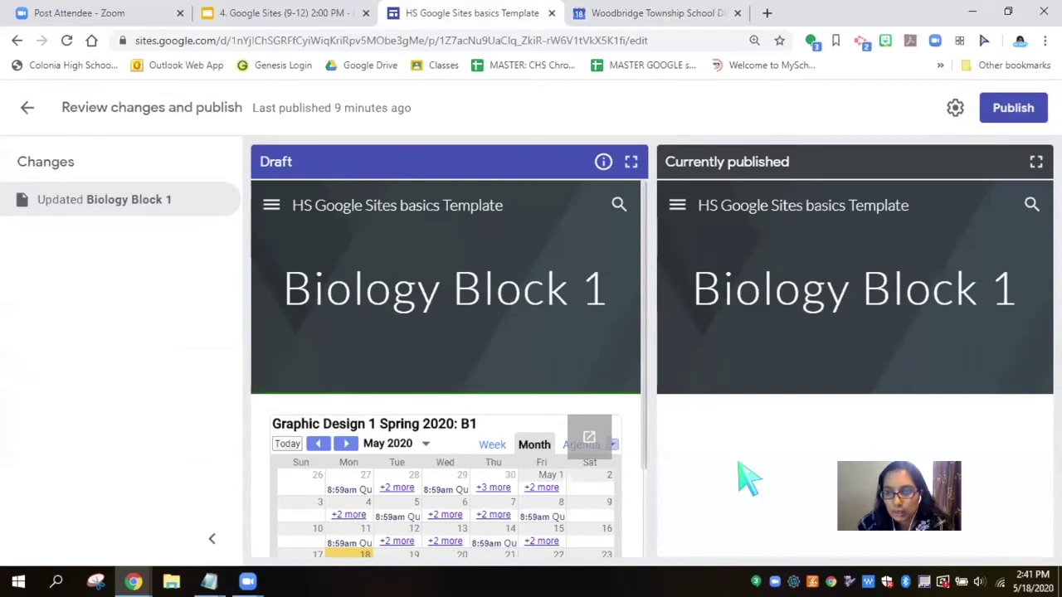
left_click(1012, 112)
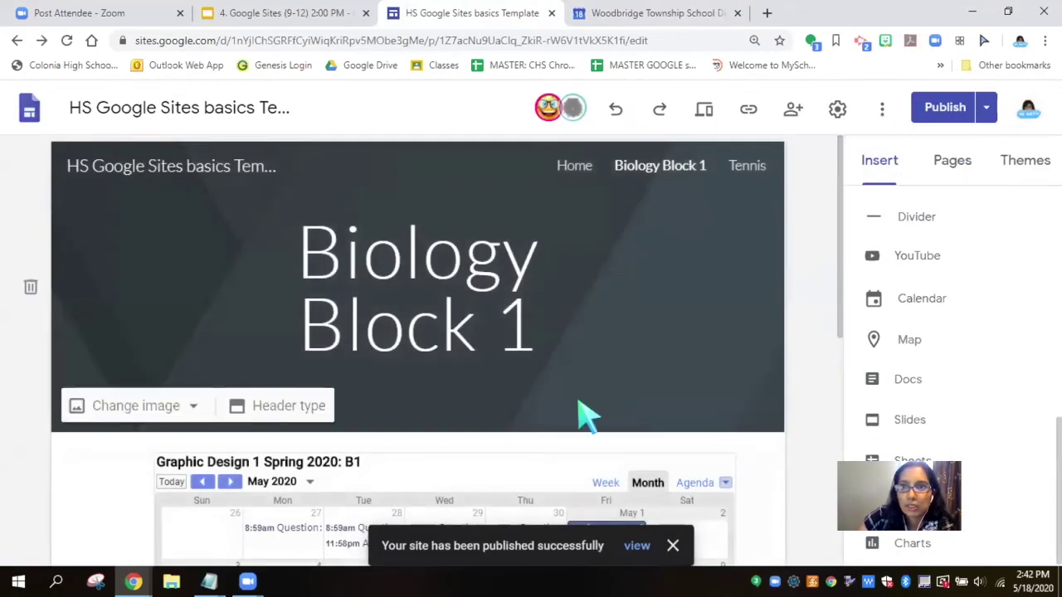
left_click(748, 109)
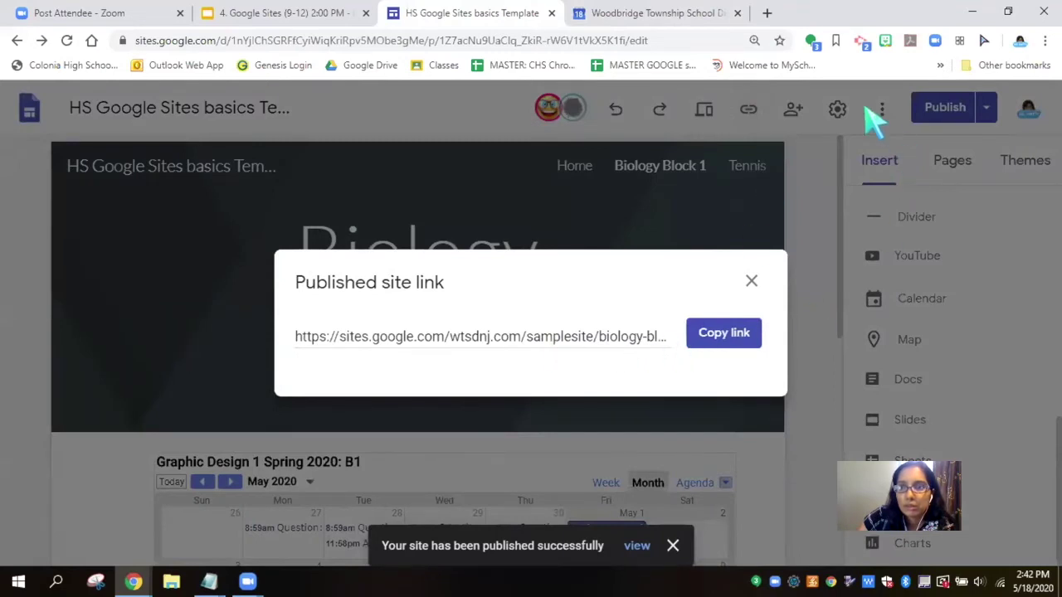
left_click(751, 283)
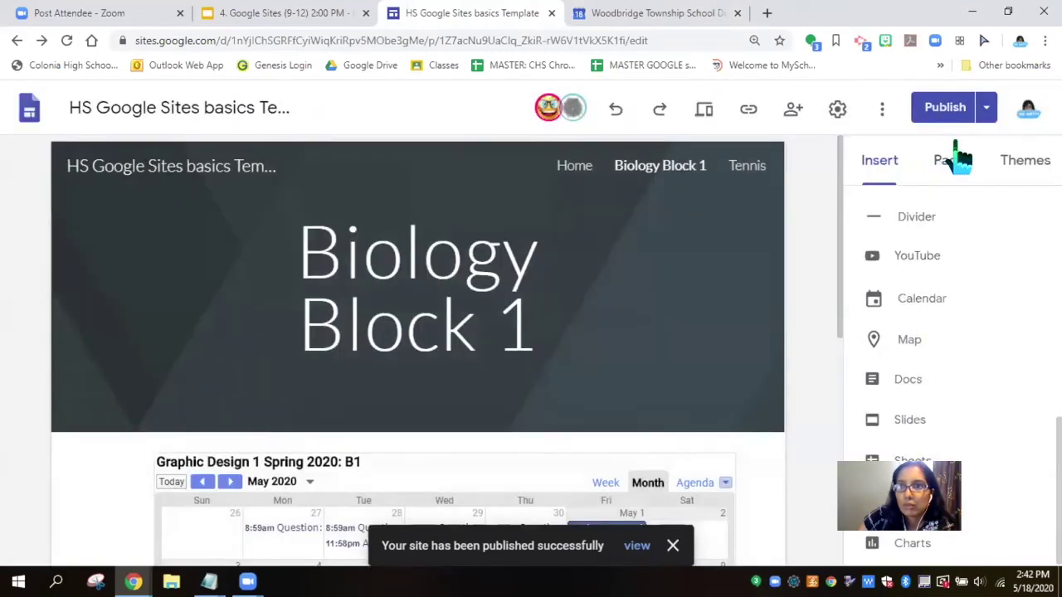
left_click(986, 112)
left_click(873, 119)
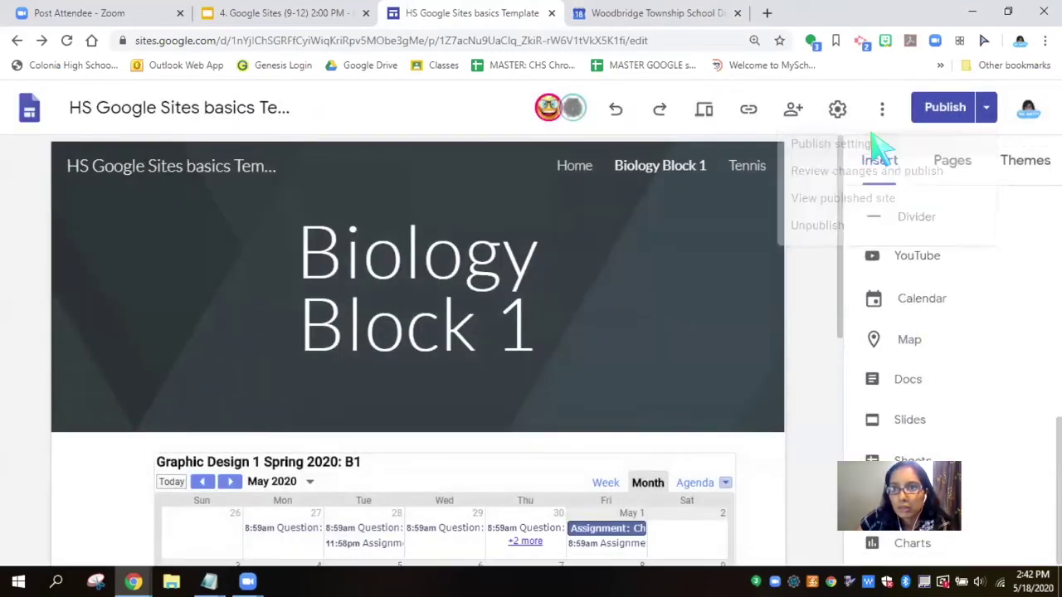
Step: View the live published Biology Block 1 page and its calendar, then return to the editor
left_click(987, 112)
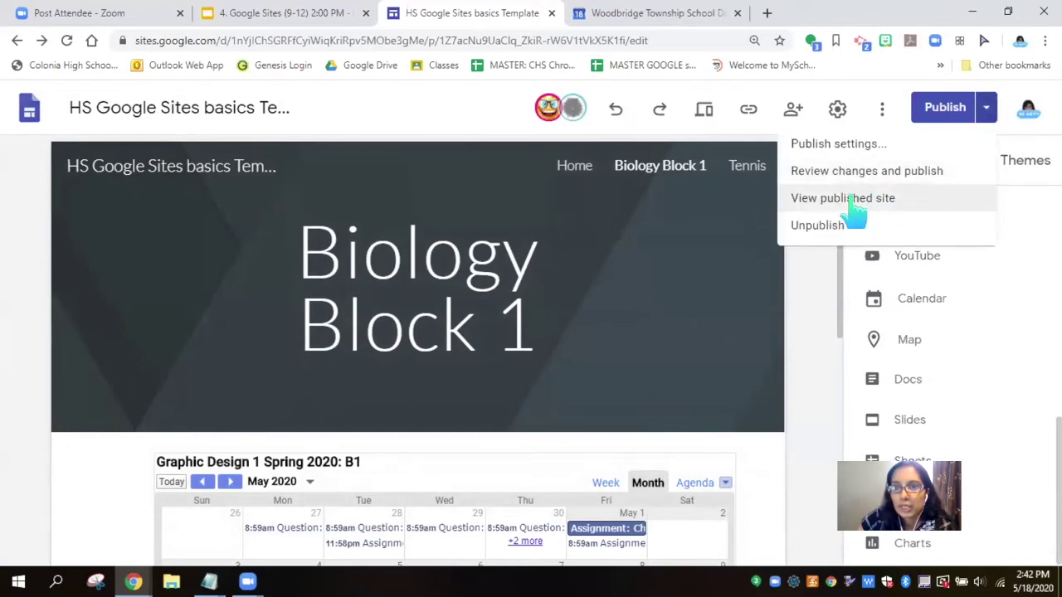
left_click(852, 199)
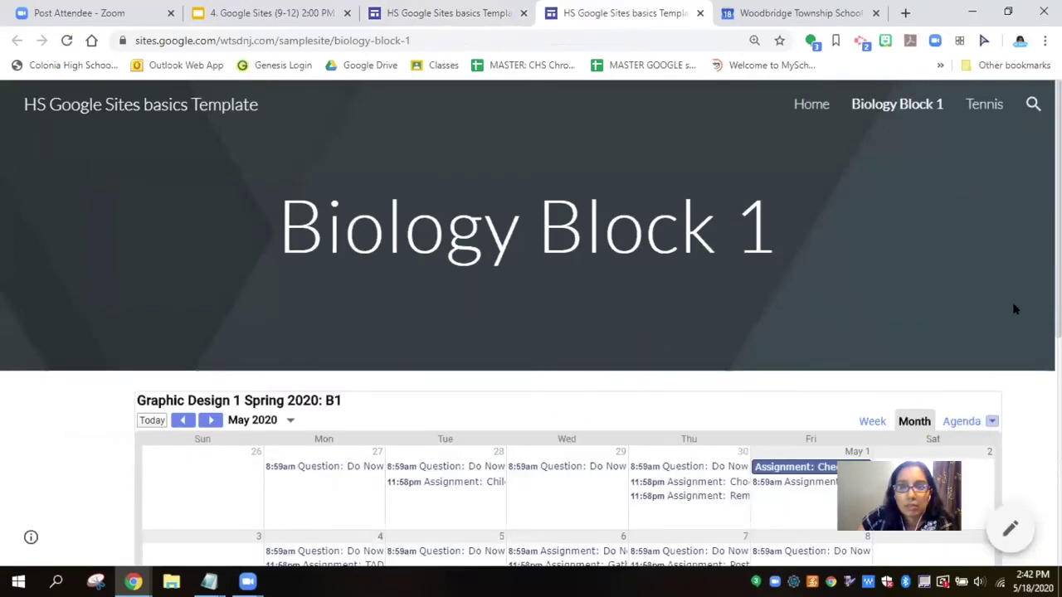
scroll(1024, 304, "down", 5)
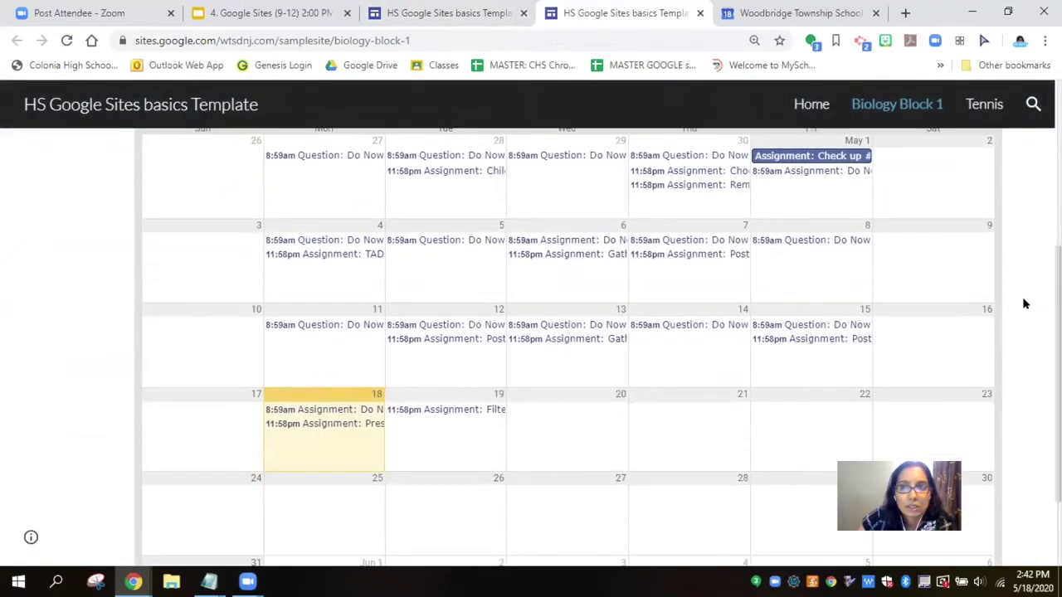
scroll(1024, 303, "down", 1)
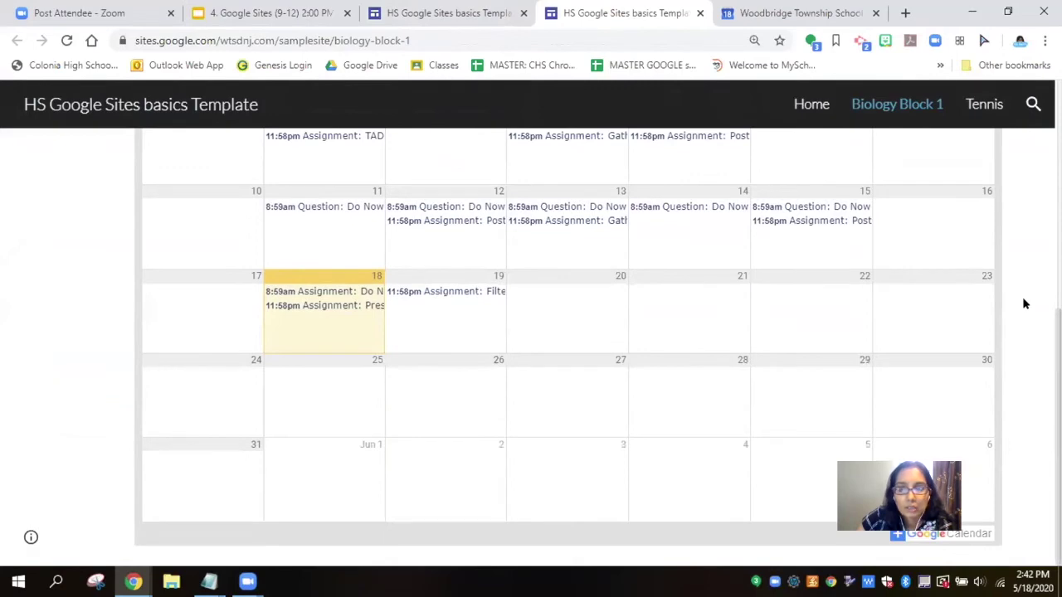
scroll(1024, 303, "up", 6)
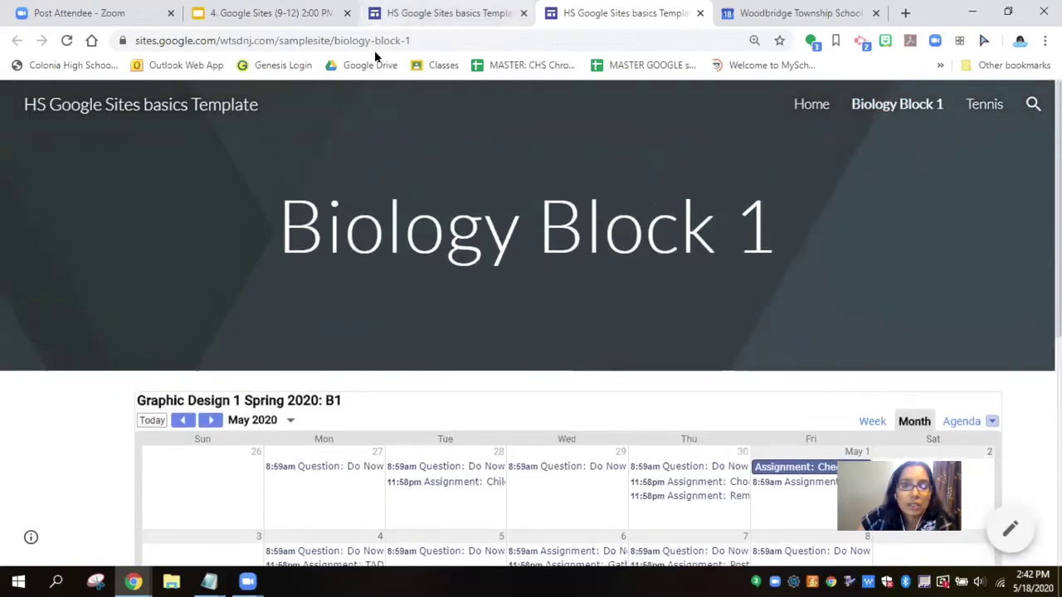
left_click(431, 13)
left_click(820, 307)
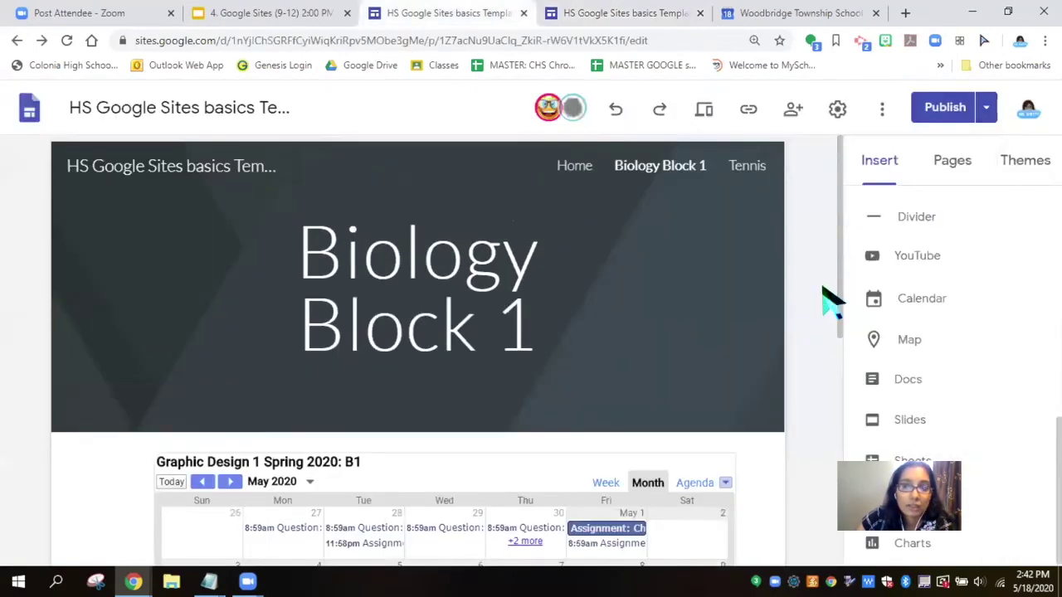
Step: Select the Graphic Design calendar embed and drag its right edge left to narrow it
scroll(829, 331, "down", 5)
left_click(705, 427)
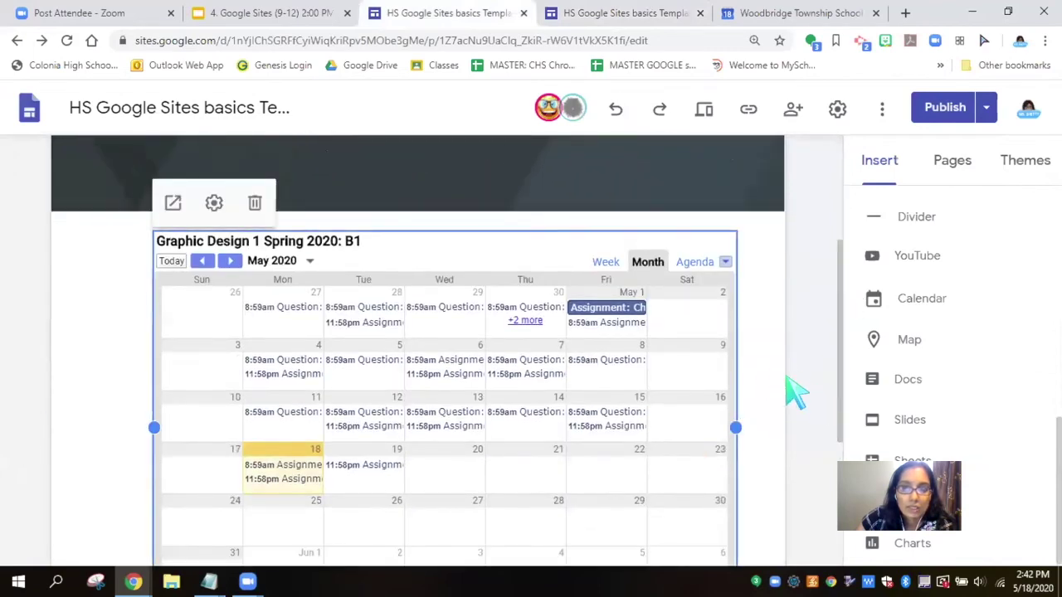
scroll(788, 410, "down", 3)
left_click_drag(737, 389, 628, 390)
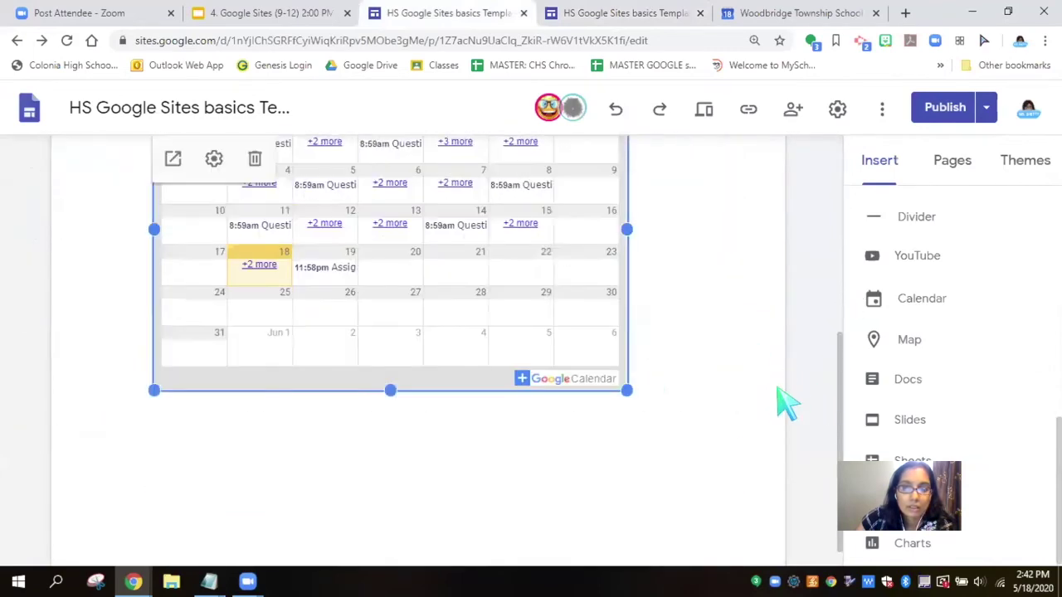
left_click_drag(839, 358, 840, 273)
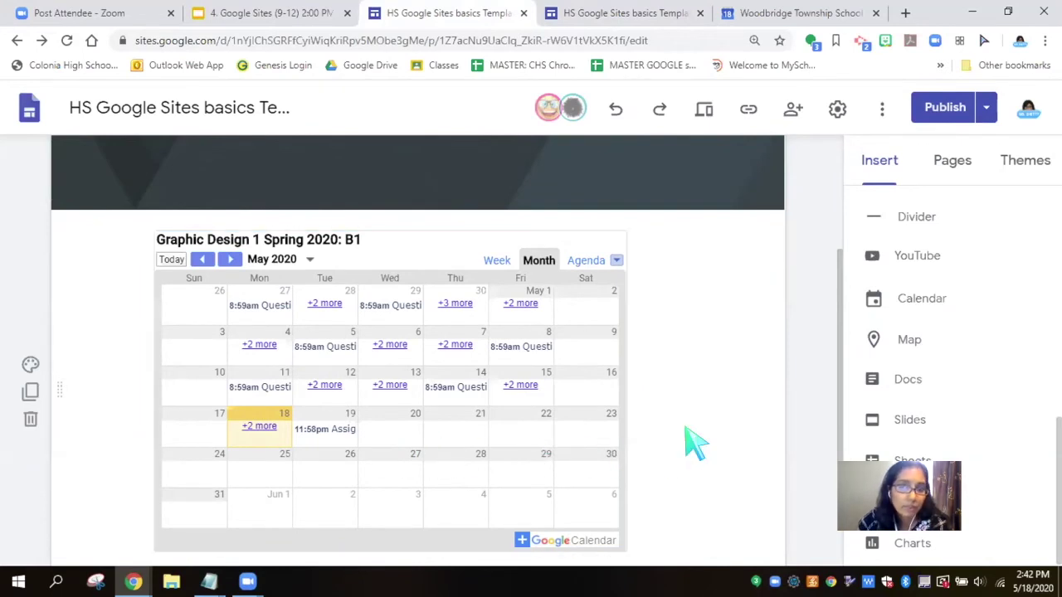
left_click_drag(841, 328, 846, 207)
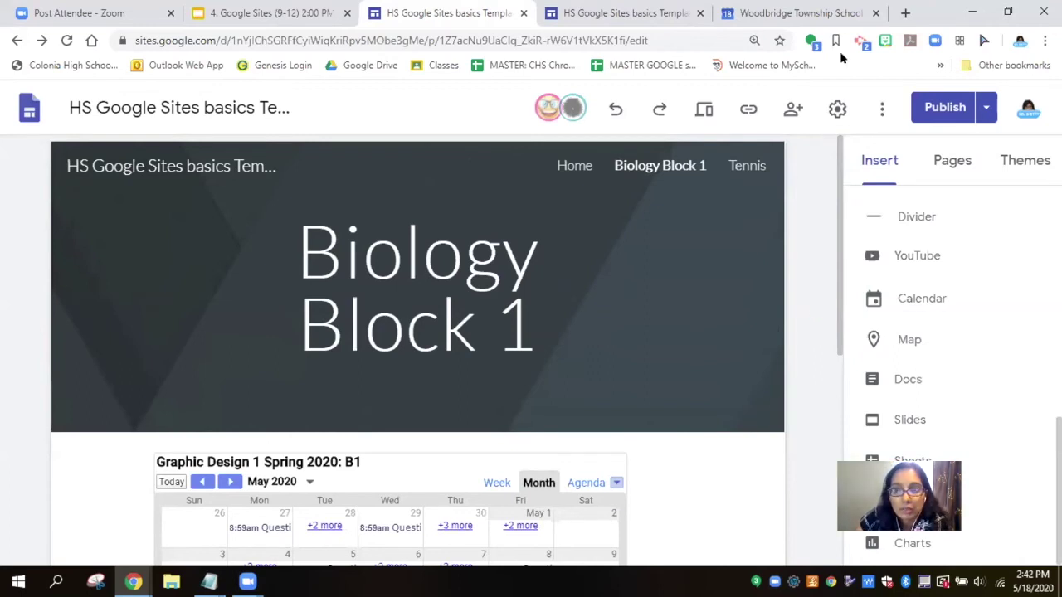
Step: Switch to the 4. Google Sites (9-12) 2:00 PM deck and move through slides 14 and 15
left_click(229, 30)
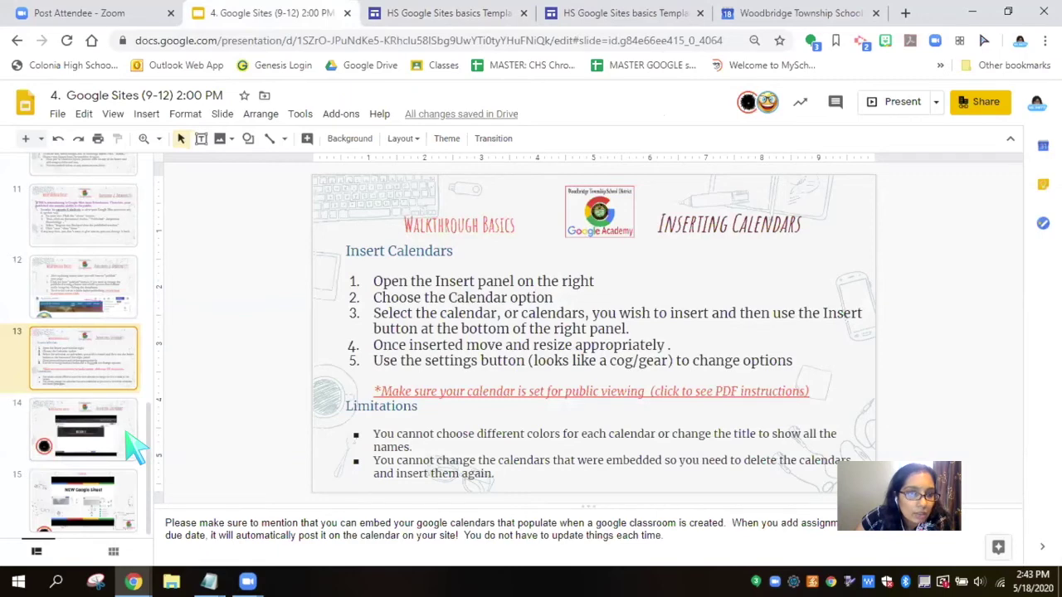
left_click(133, 448)
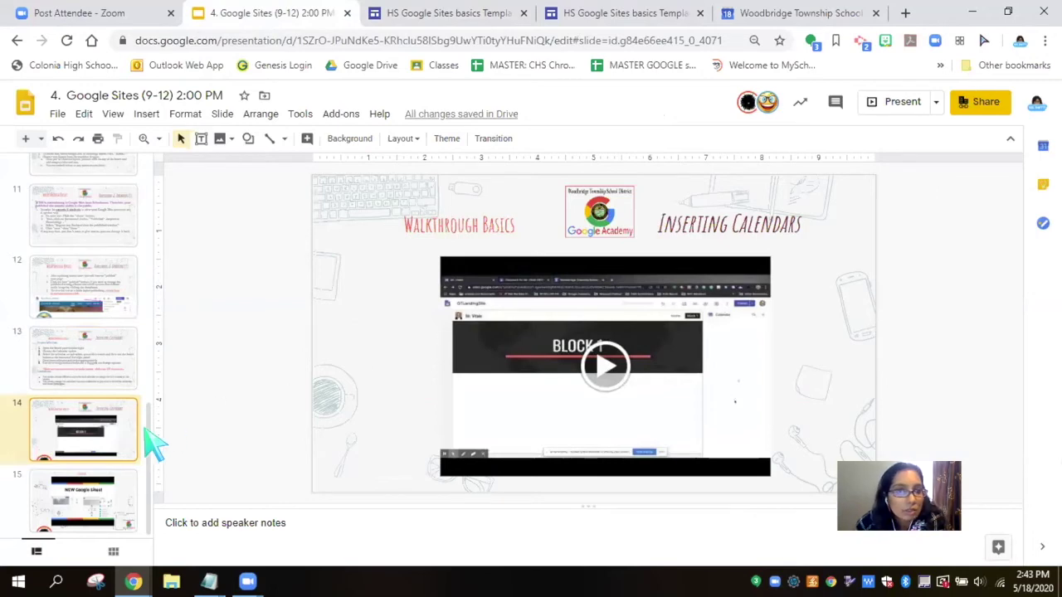
left_click(128, 502)
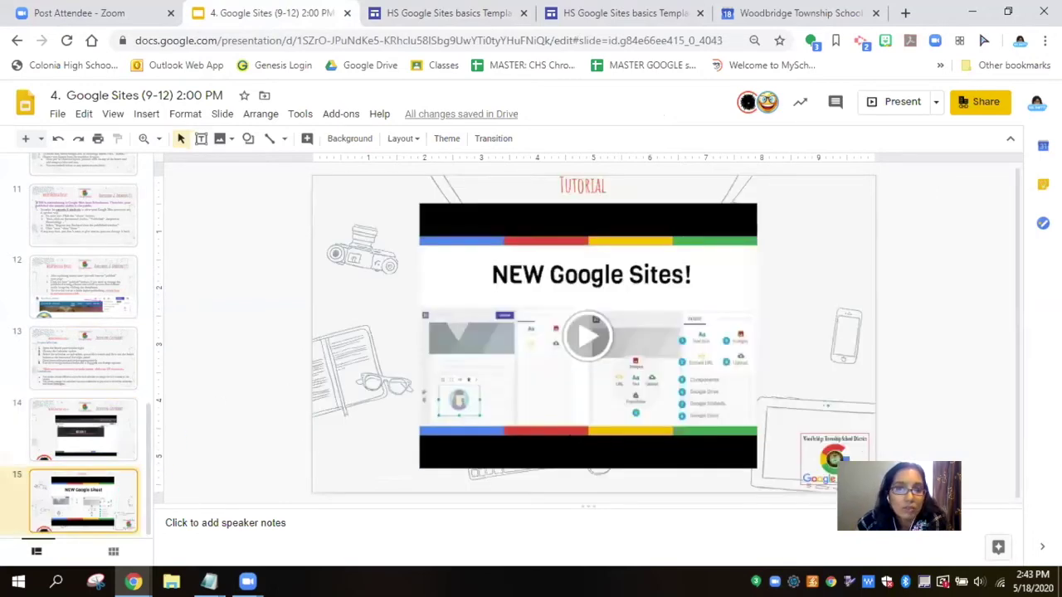
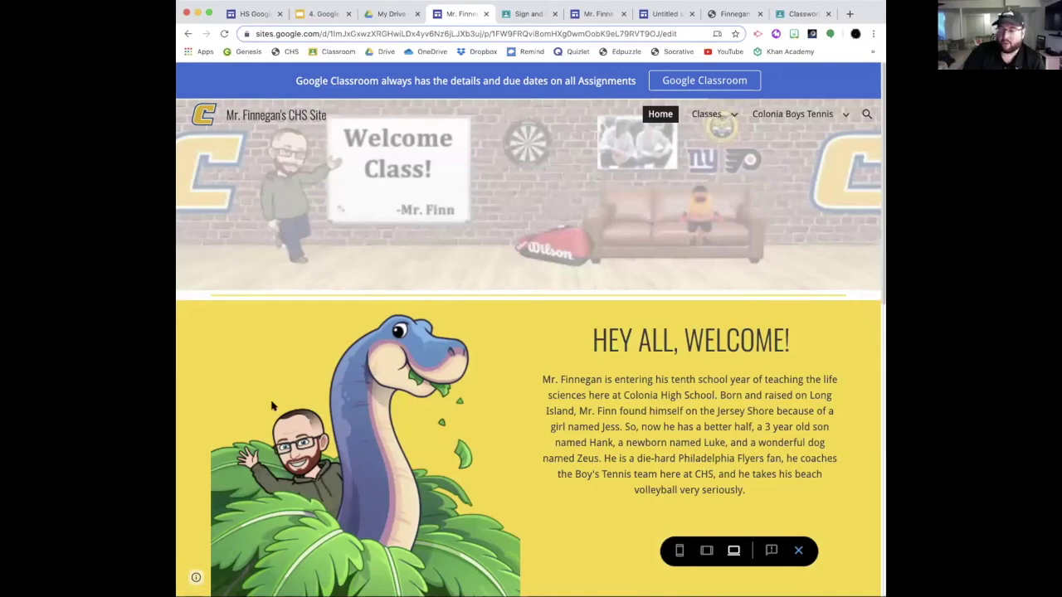
Step: Scroll the home page preview past the dinosaur Bitmoji bio to the Tweets feed and back up
scroll(287, 406, "down", 5)
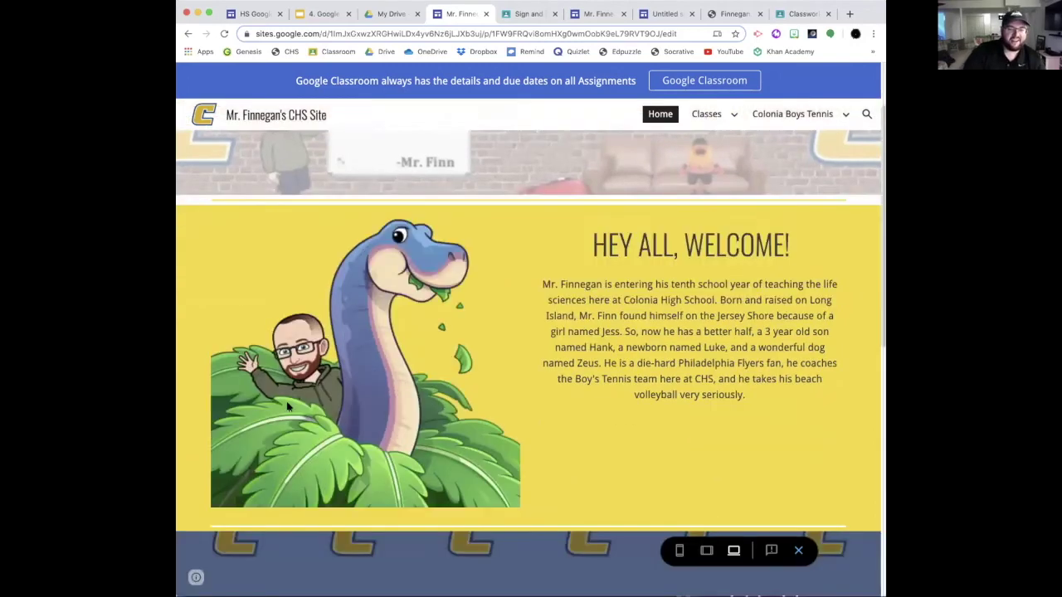
scroll(289, 400, "down", 1)
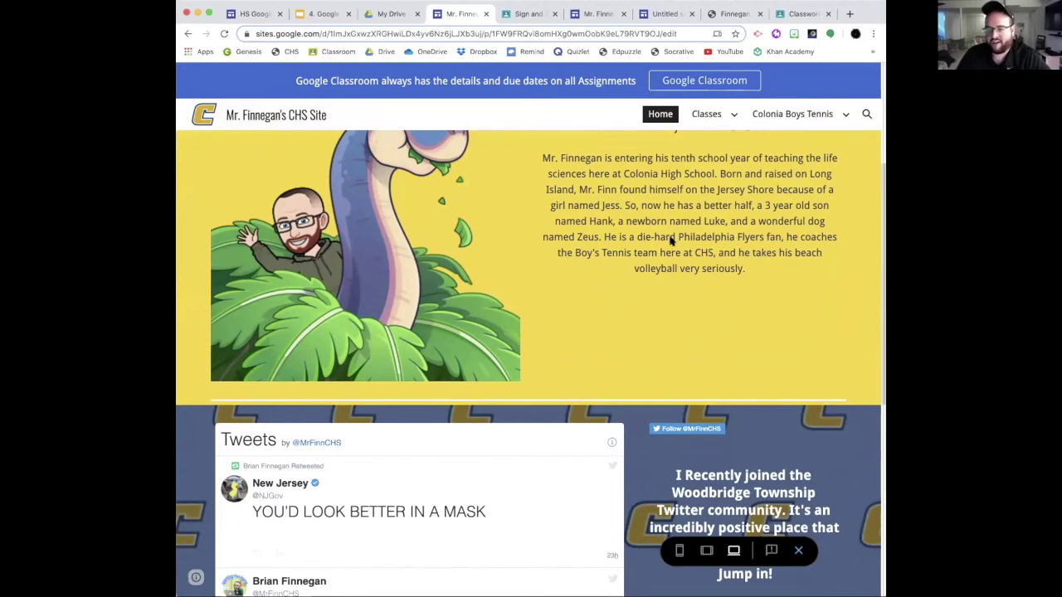
scroll(673, 237, "up", 3)
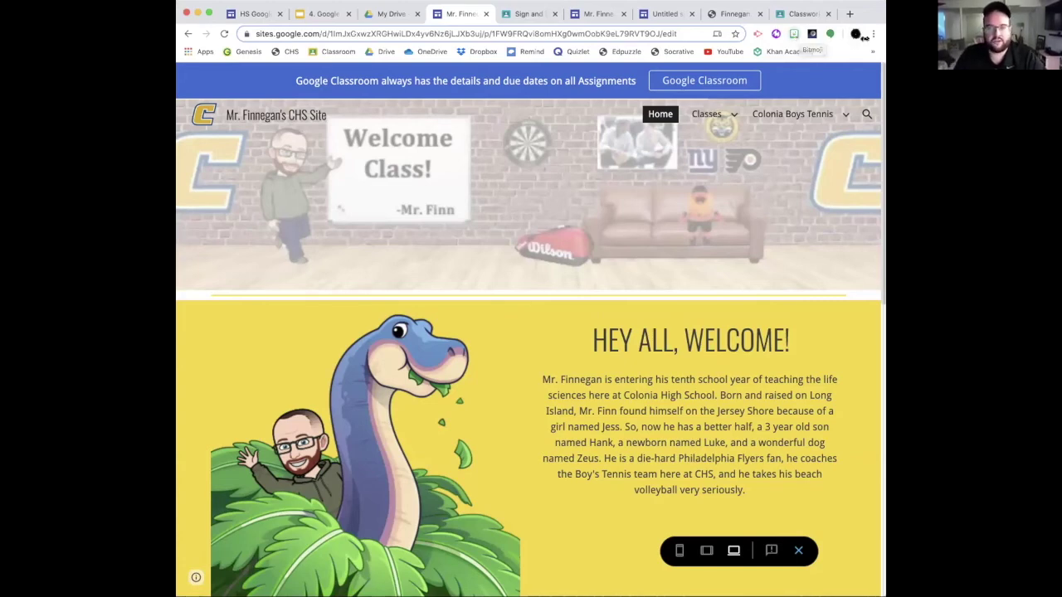
left_click(793, 34)
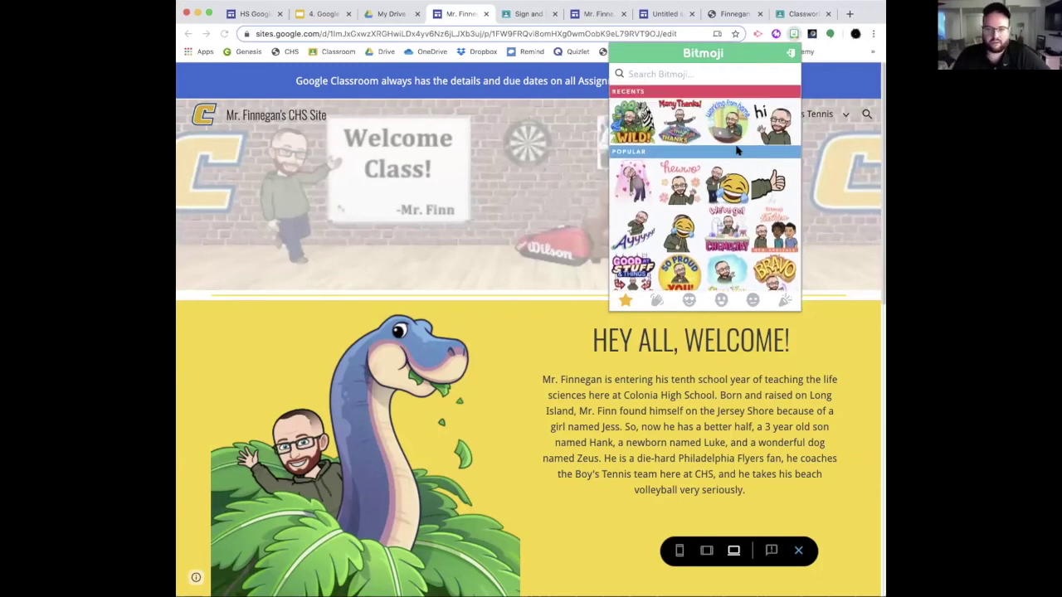
scroll(737, 150, "down", 10)
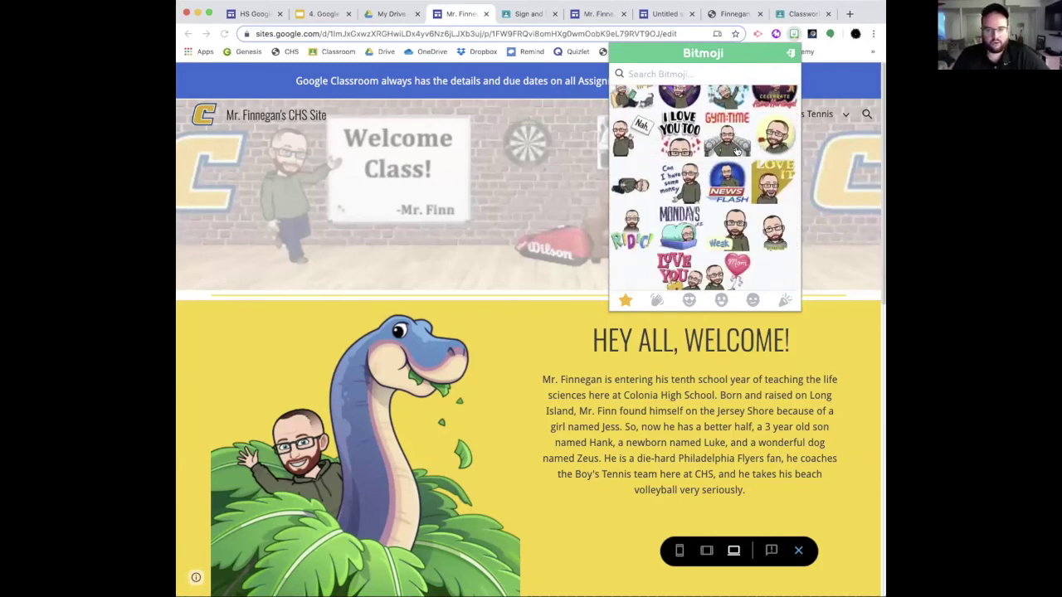
scroll(736, 150, "down", 5)
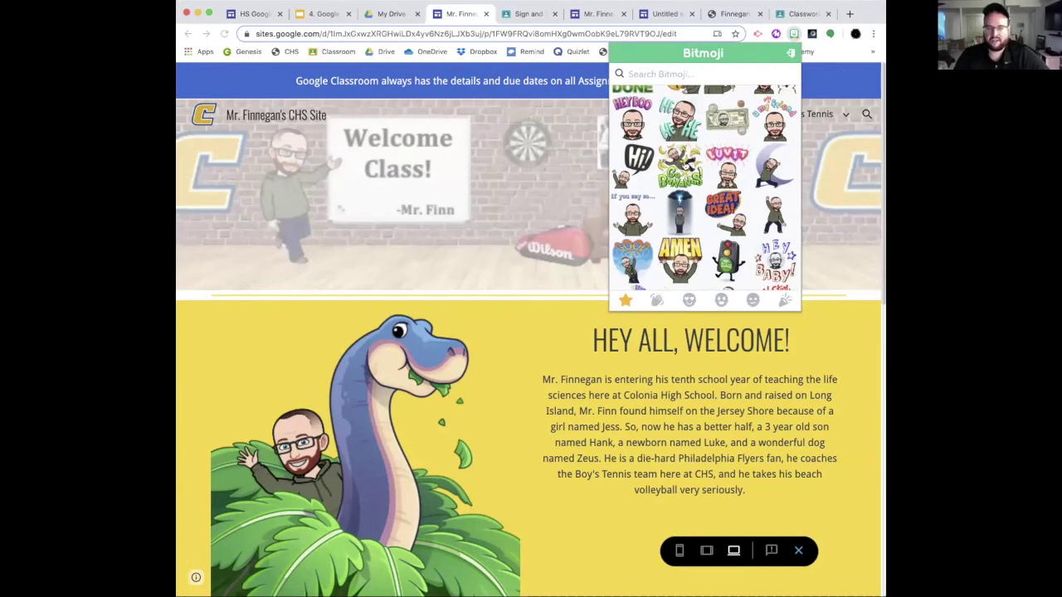
scroll(677, 166, "up", 1)
right_click(677, 164)
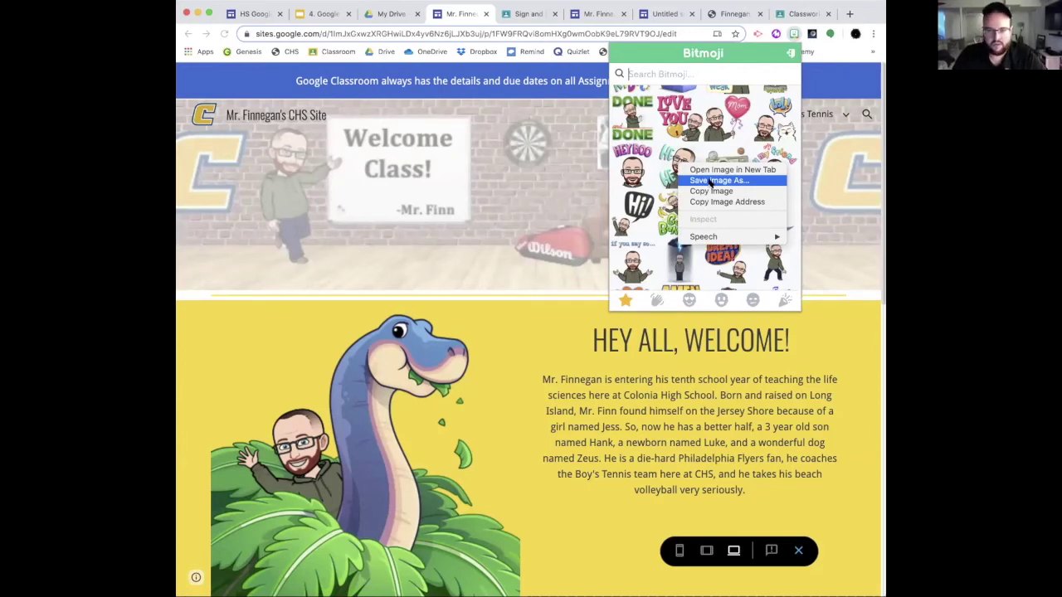
left_click(750, 74)
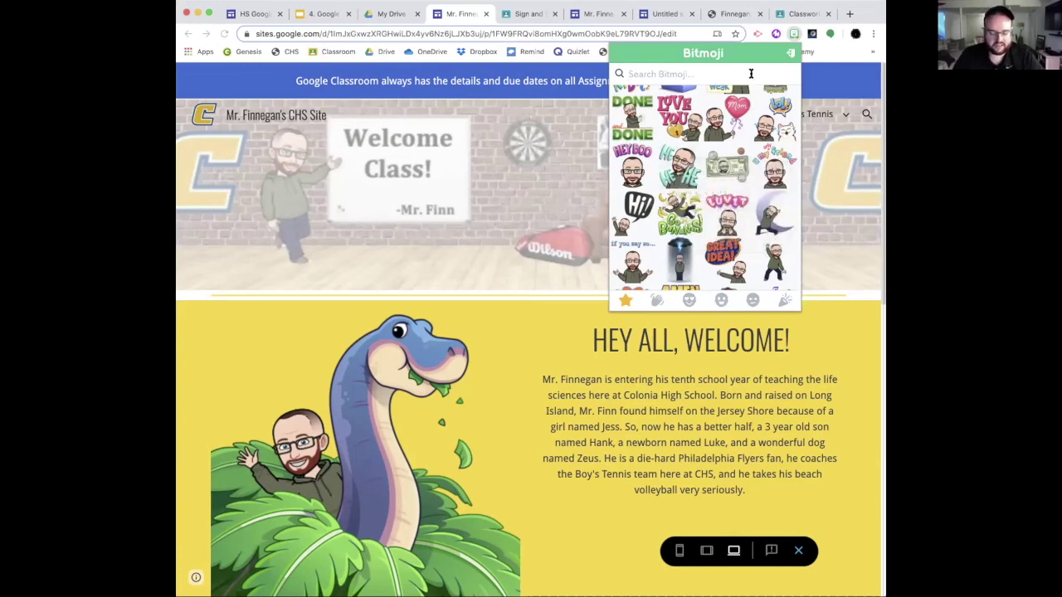
type("biolo")
key("BackSpace")
key("BackSpace")
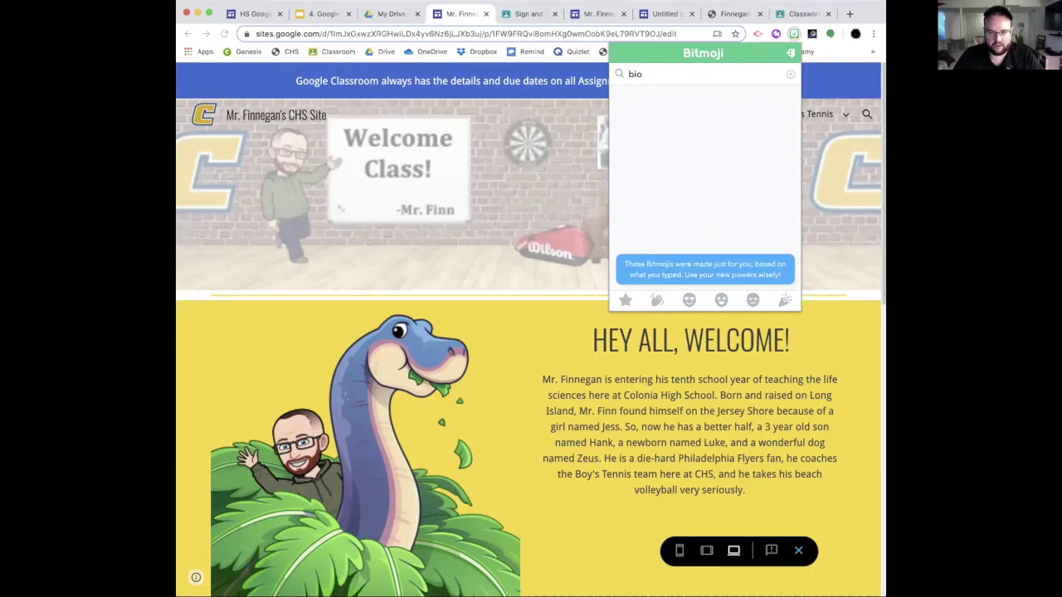
type("logy")
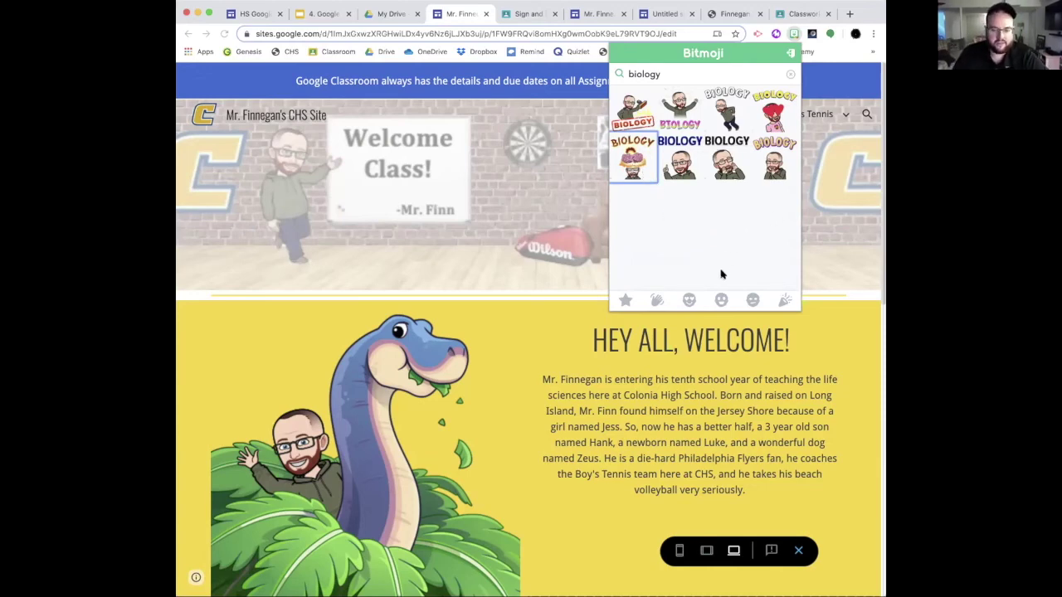
scroll(475, 447, "down", 2)
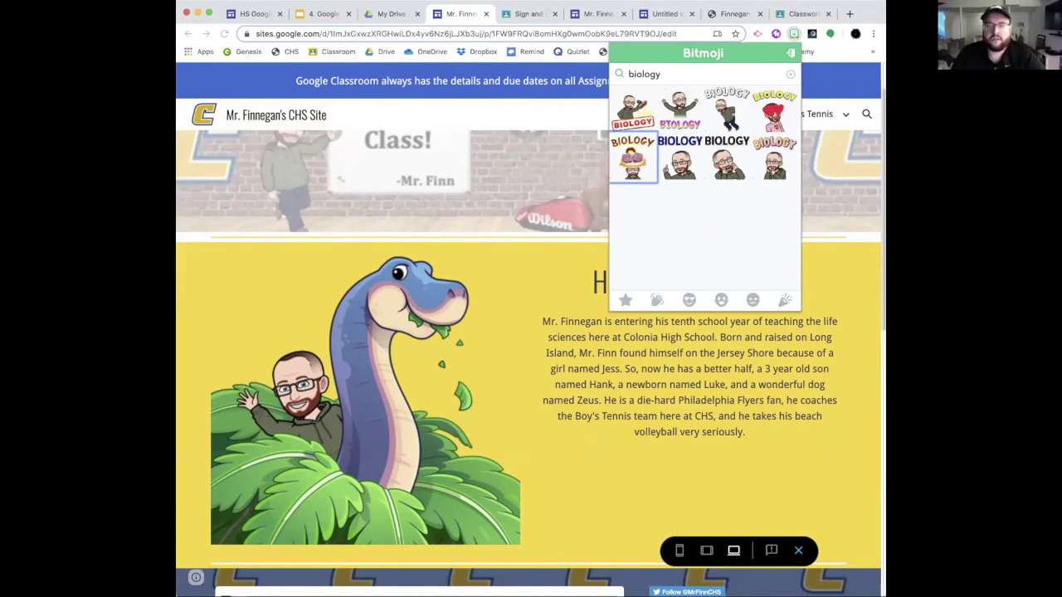
left_click(795, 34)
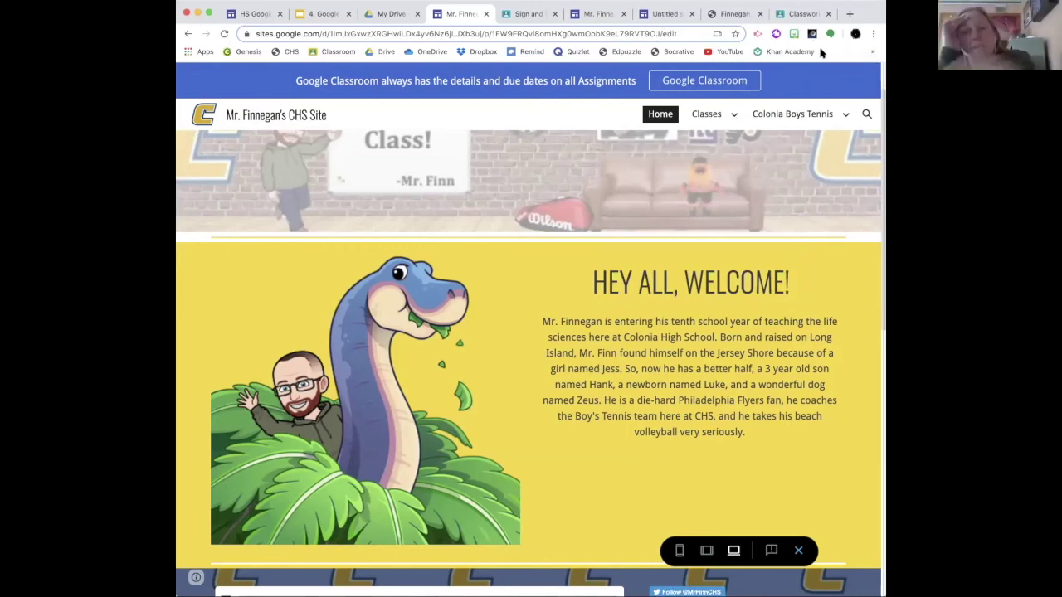
left_click(733, 116)
Step: Return to the editor and open the Announcement banner settings, toggling the banner off and back on
scroll(738, 155, "up", 1)
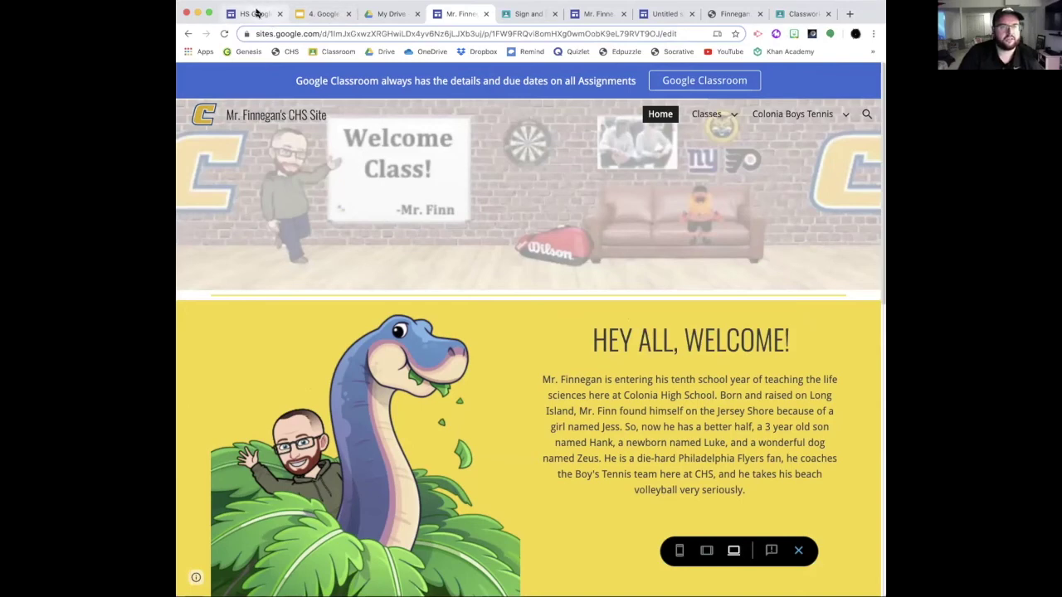
left_click(798, 550)
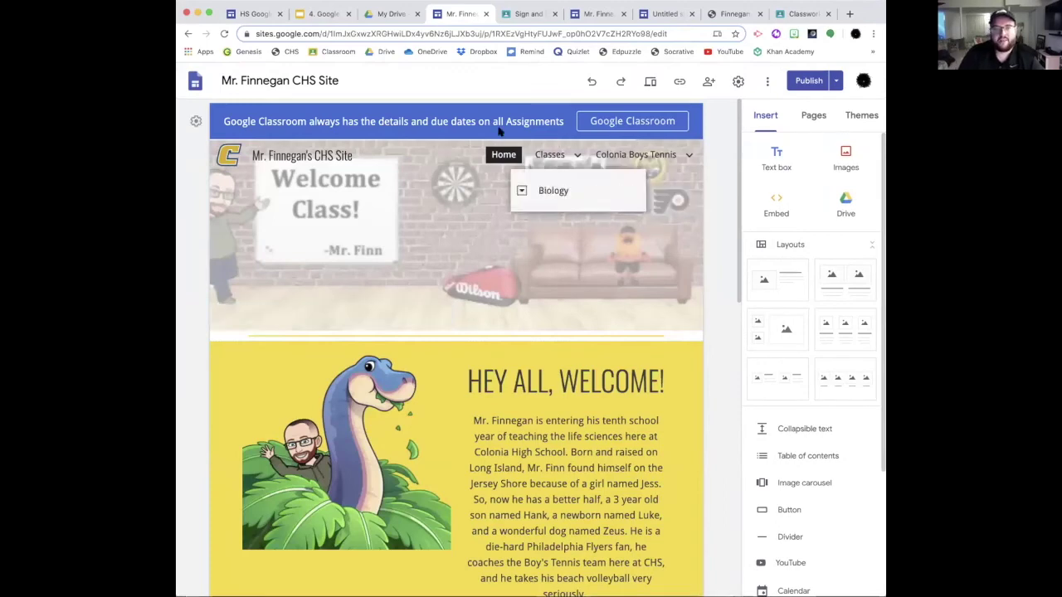
left_click(738, 80)
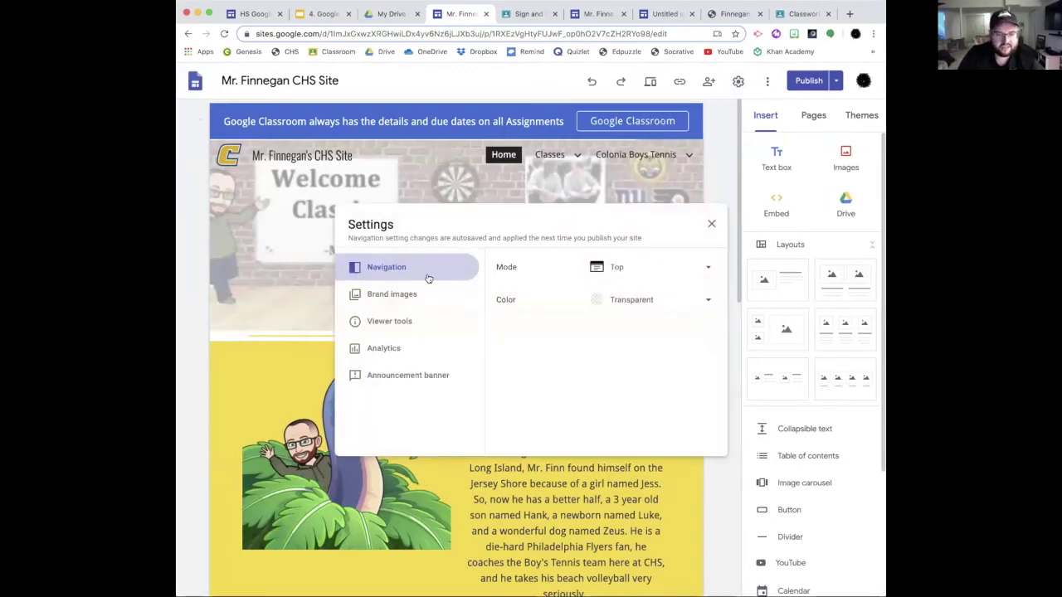
left_click(389, 378)
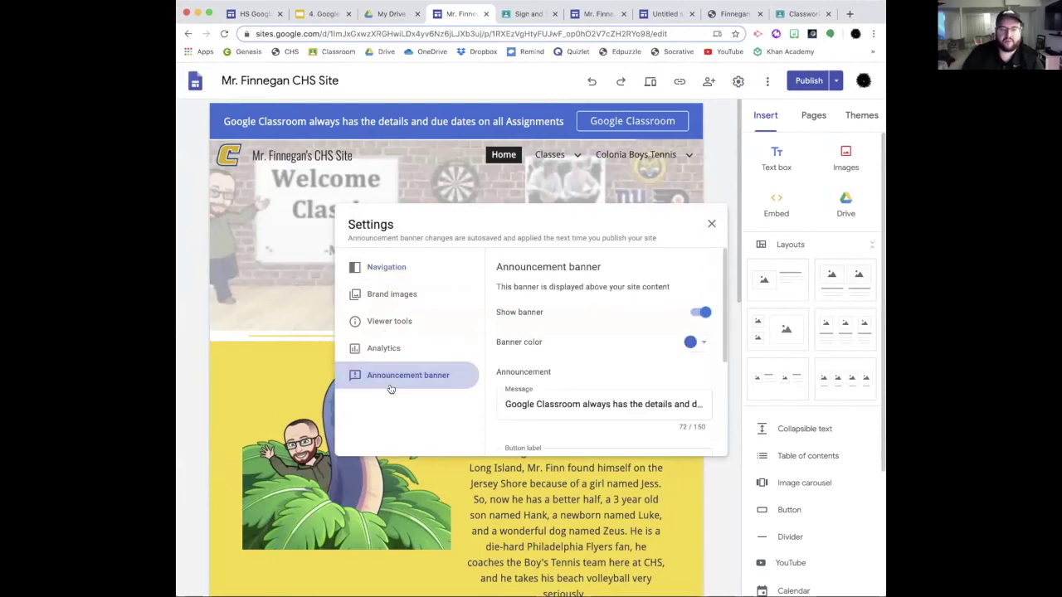
left_click(701, 313)
left_click(699, 315)
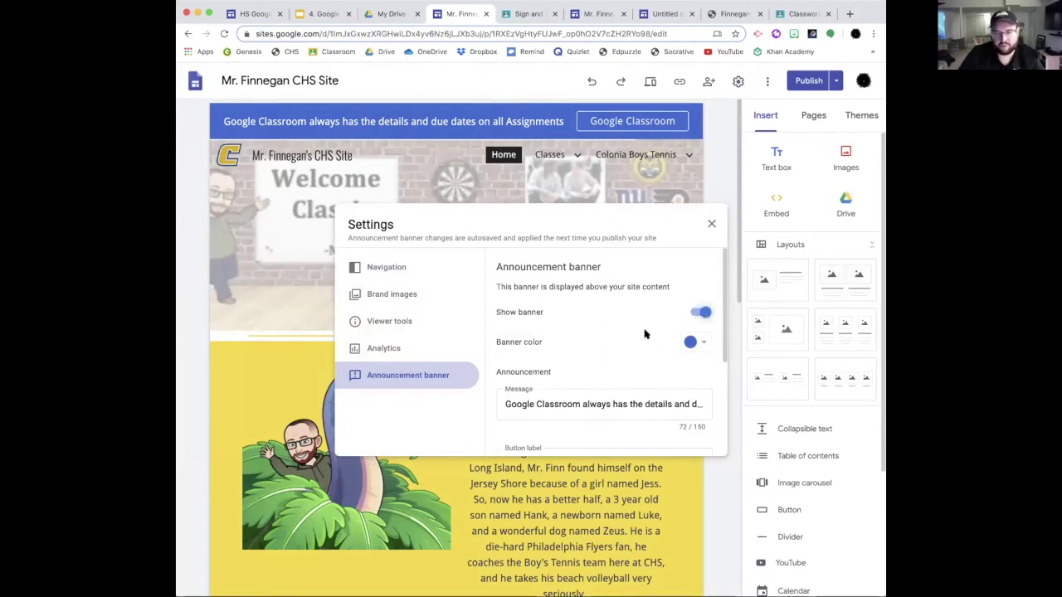
scroll(645, 332, "down", 1)
scroll(645, 332, "down", 3)
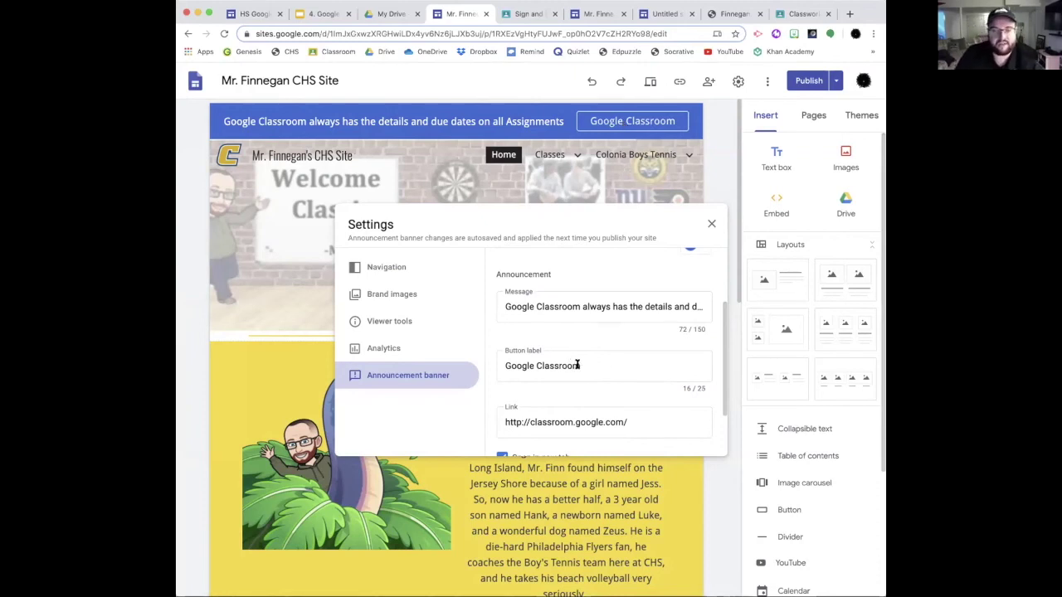
Step: Check the banner's button label and link, set the link to open in a new tab, then close Settings
left_click(577, 365)
left_click(629, 422)
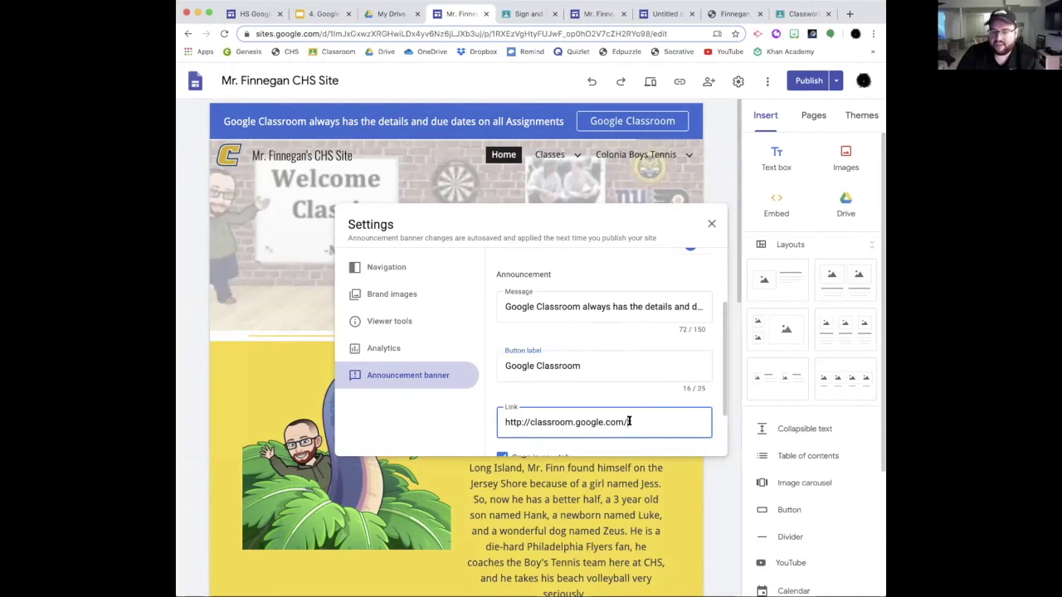
scroll(629, 419, "down", 2)
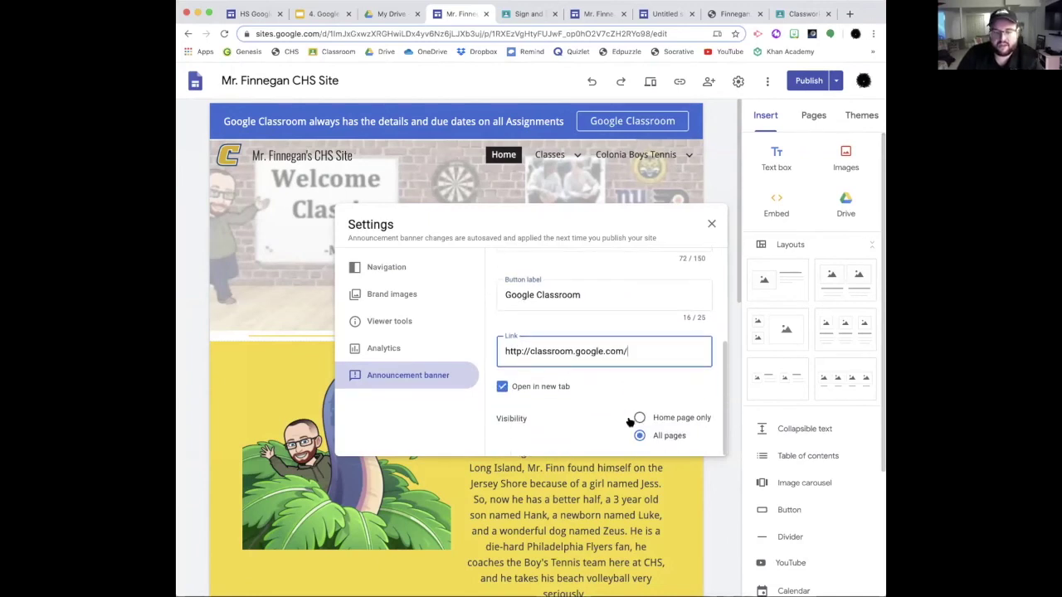
left_click(503, 388)
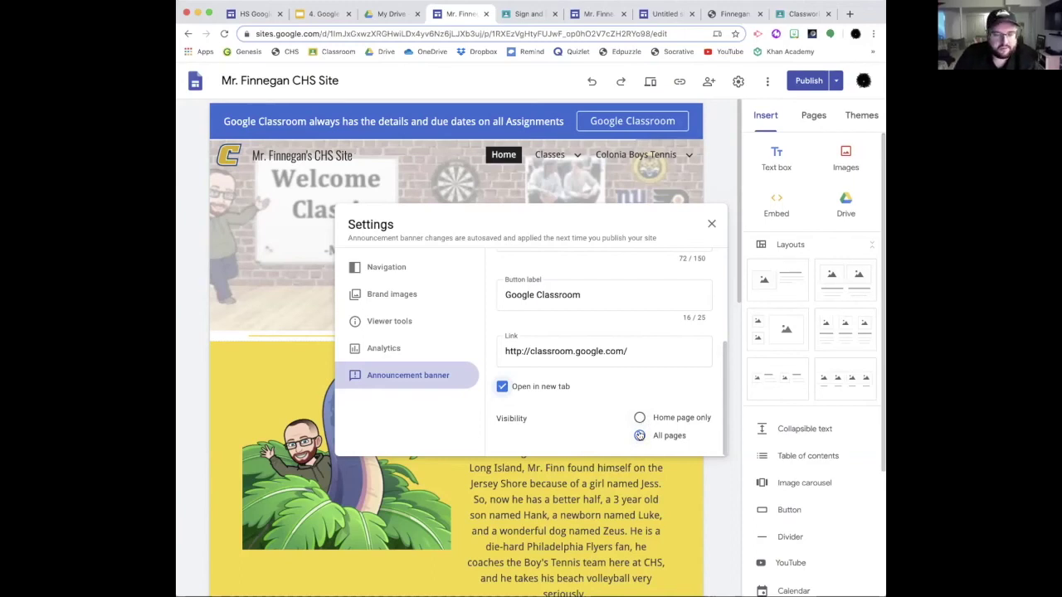
left_click(711, 224)
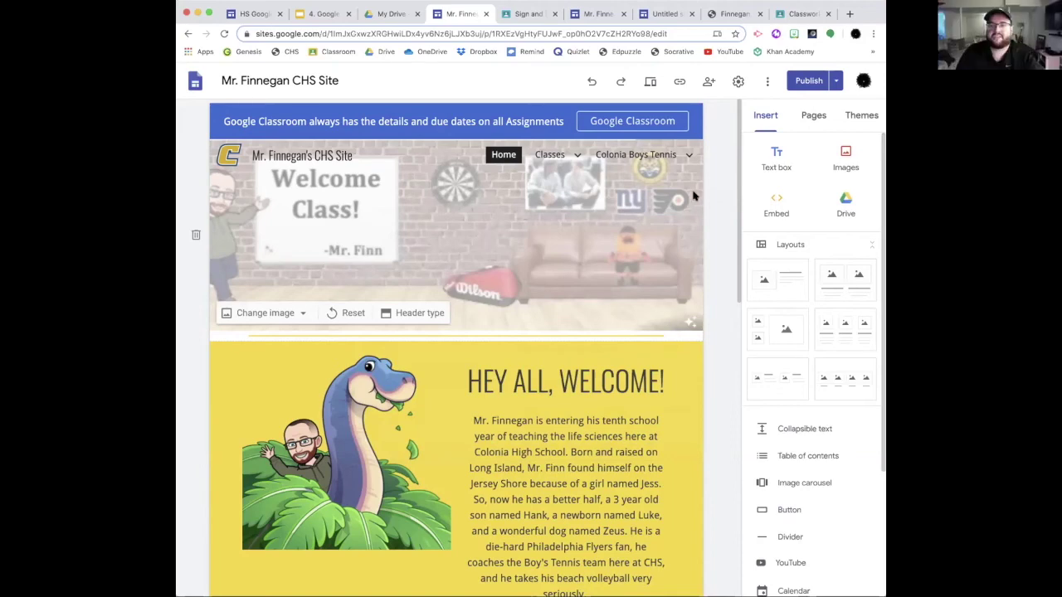
Step: Open the Chrome Web Store from a new tab's Apps page
left_click(849, 14)
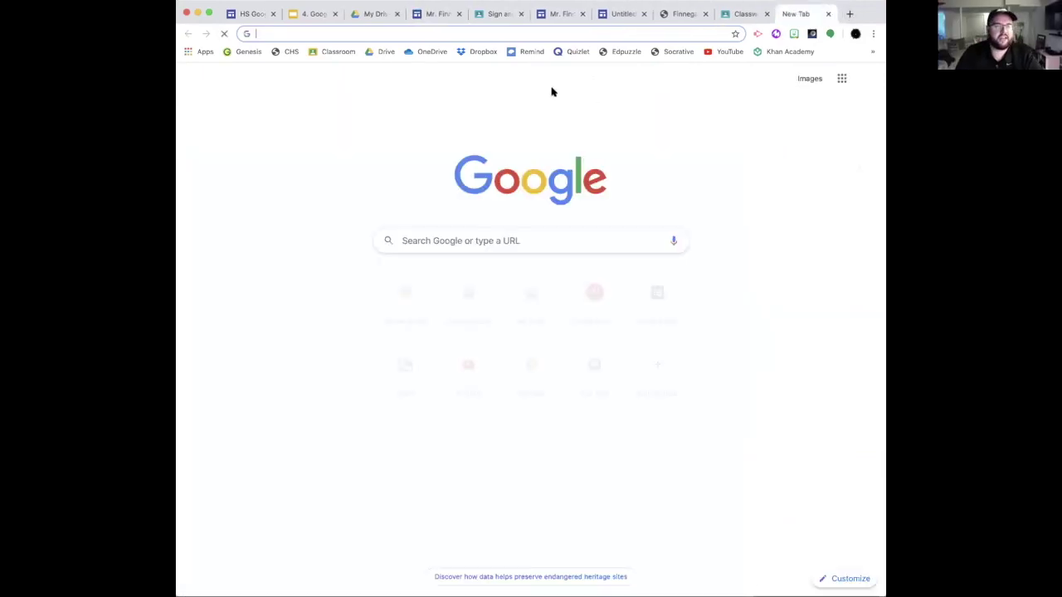
left_click(202, 53)
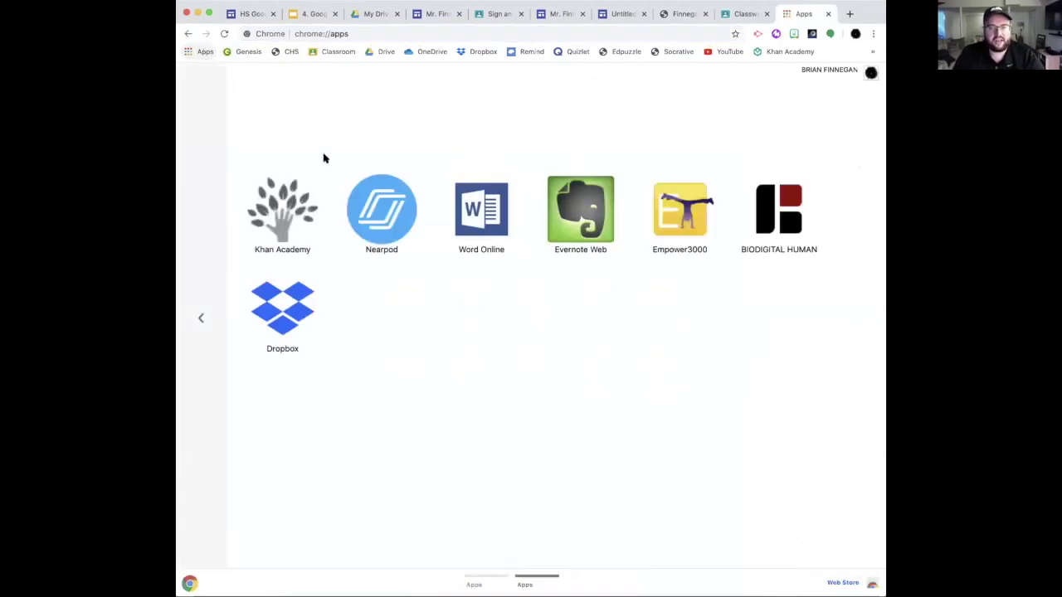
left_click(219, 330)
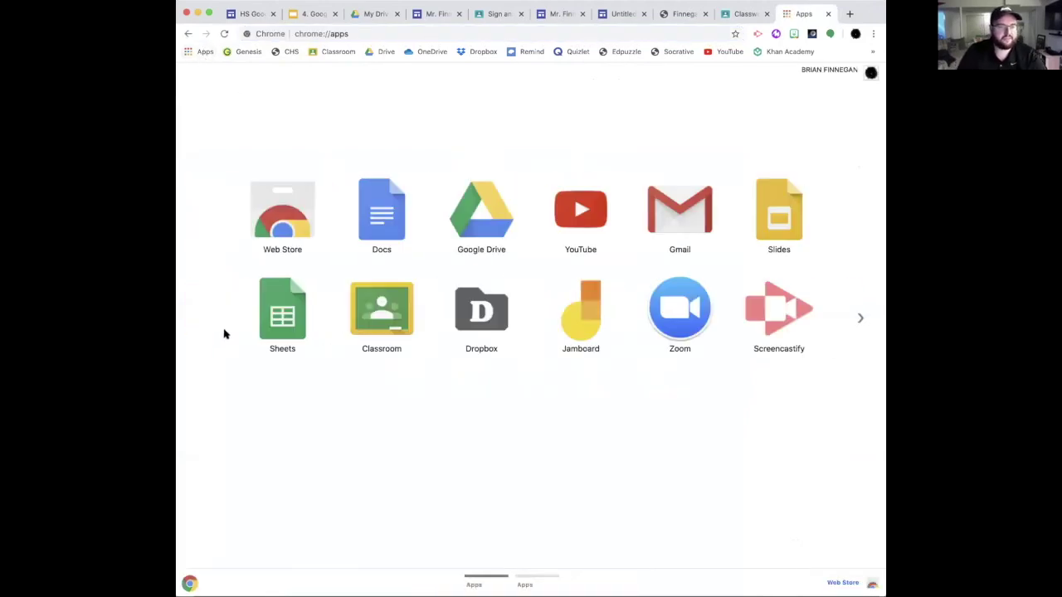
left_click(284, 215)
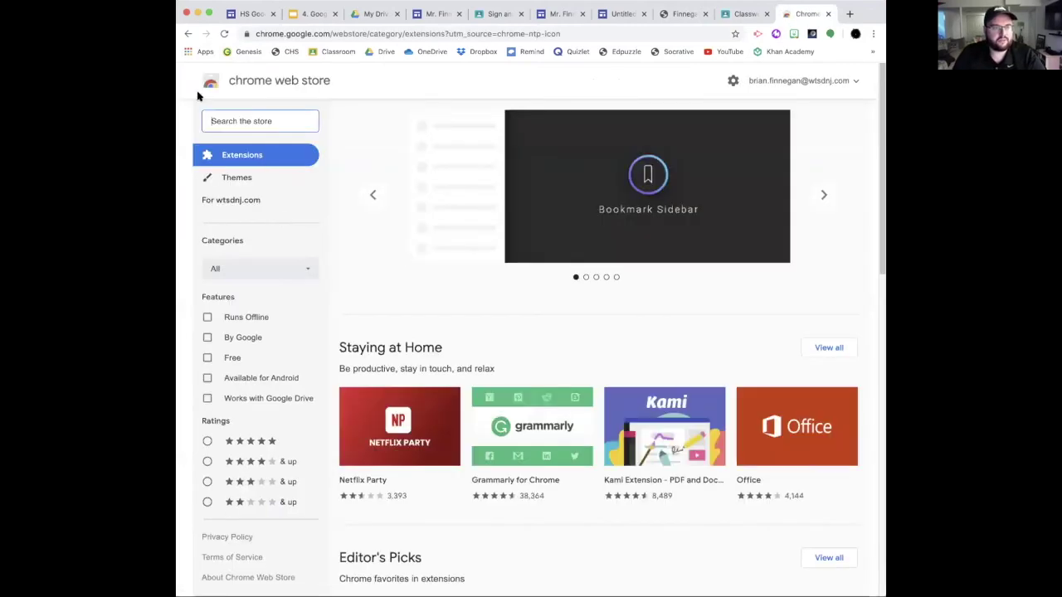
Step: Search the store for 'bitmoji', then open and close the installed Bitmoji toolbar panel
left_click(261, 122)
type("b")
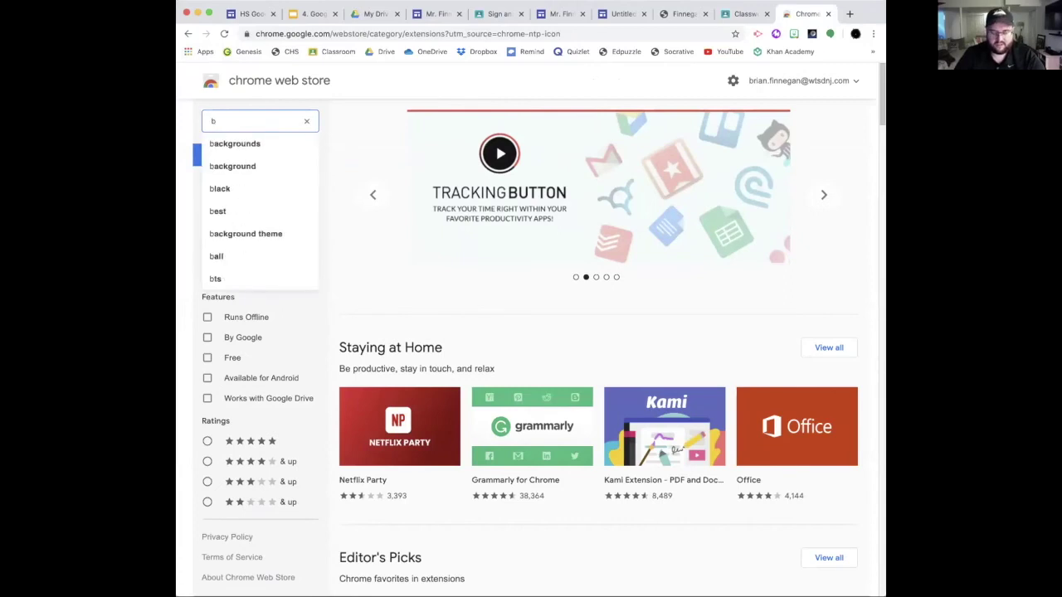
type("itmo")
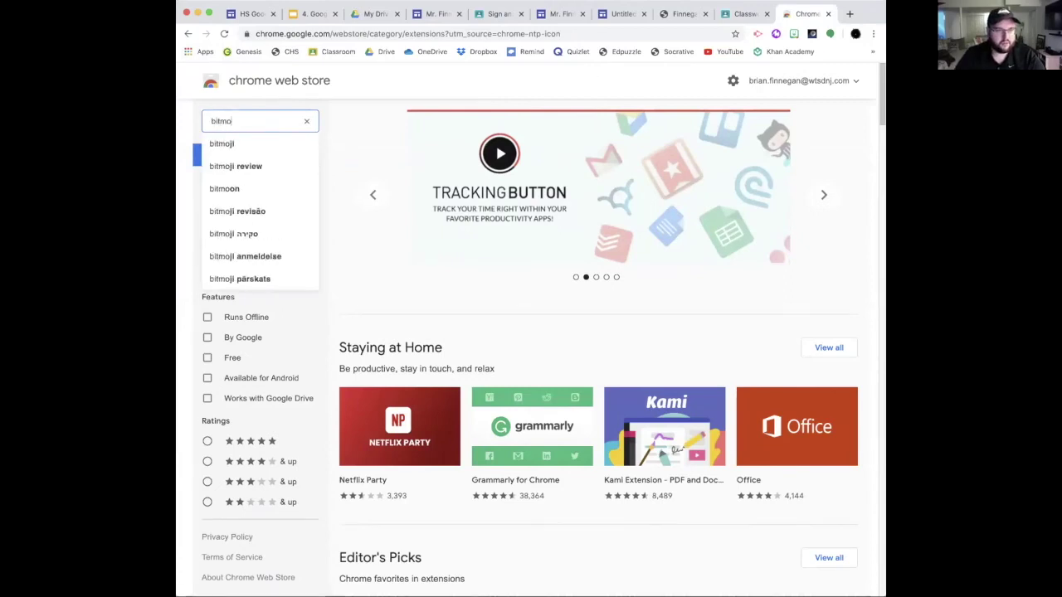
key("Down")
key("Return")
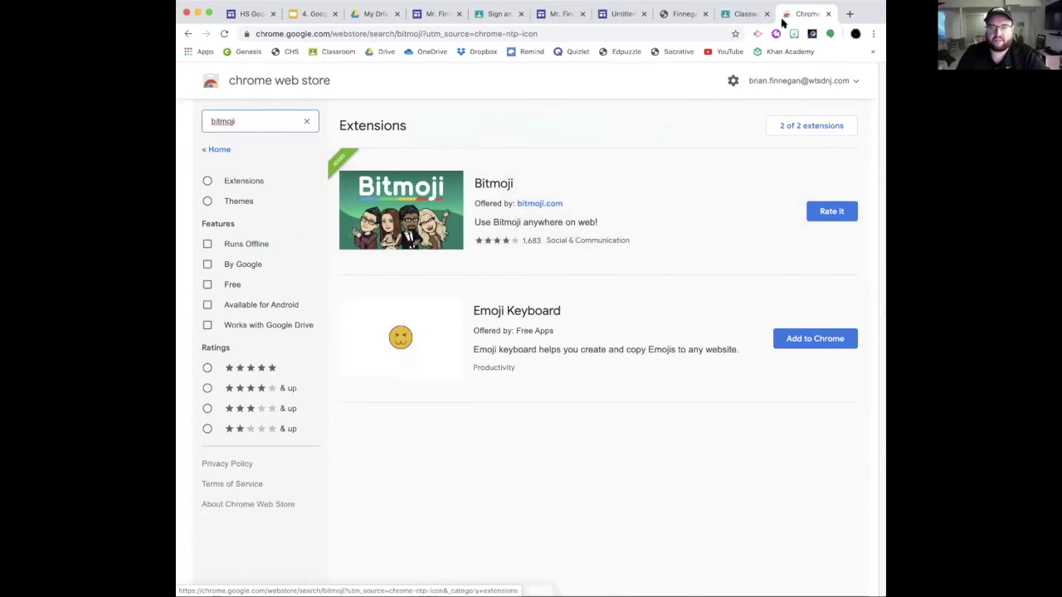
left_click(794, 35)
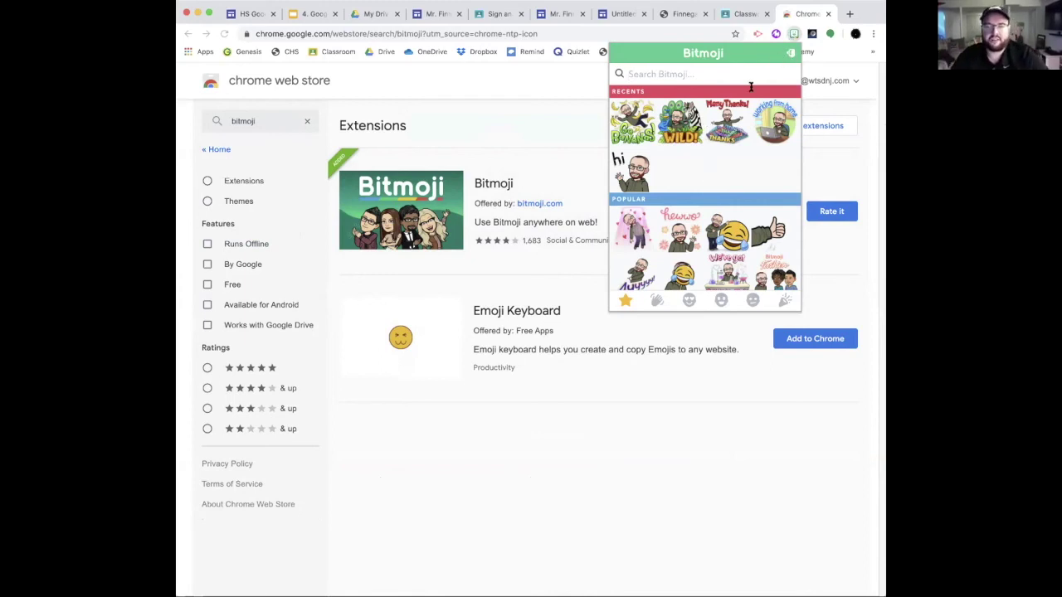
left_click(794, 35)
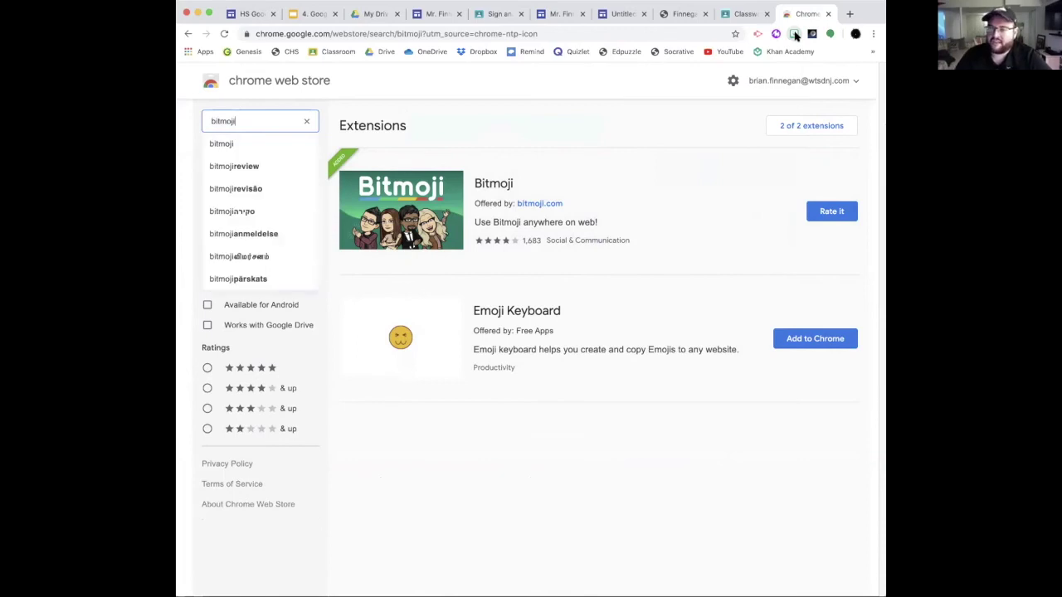